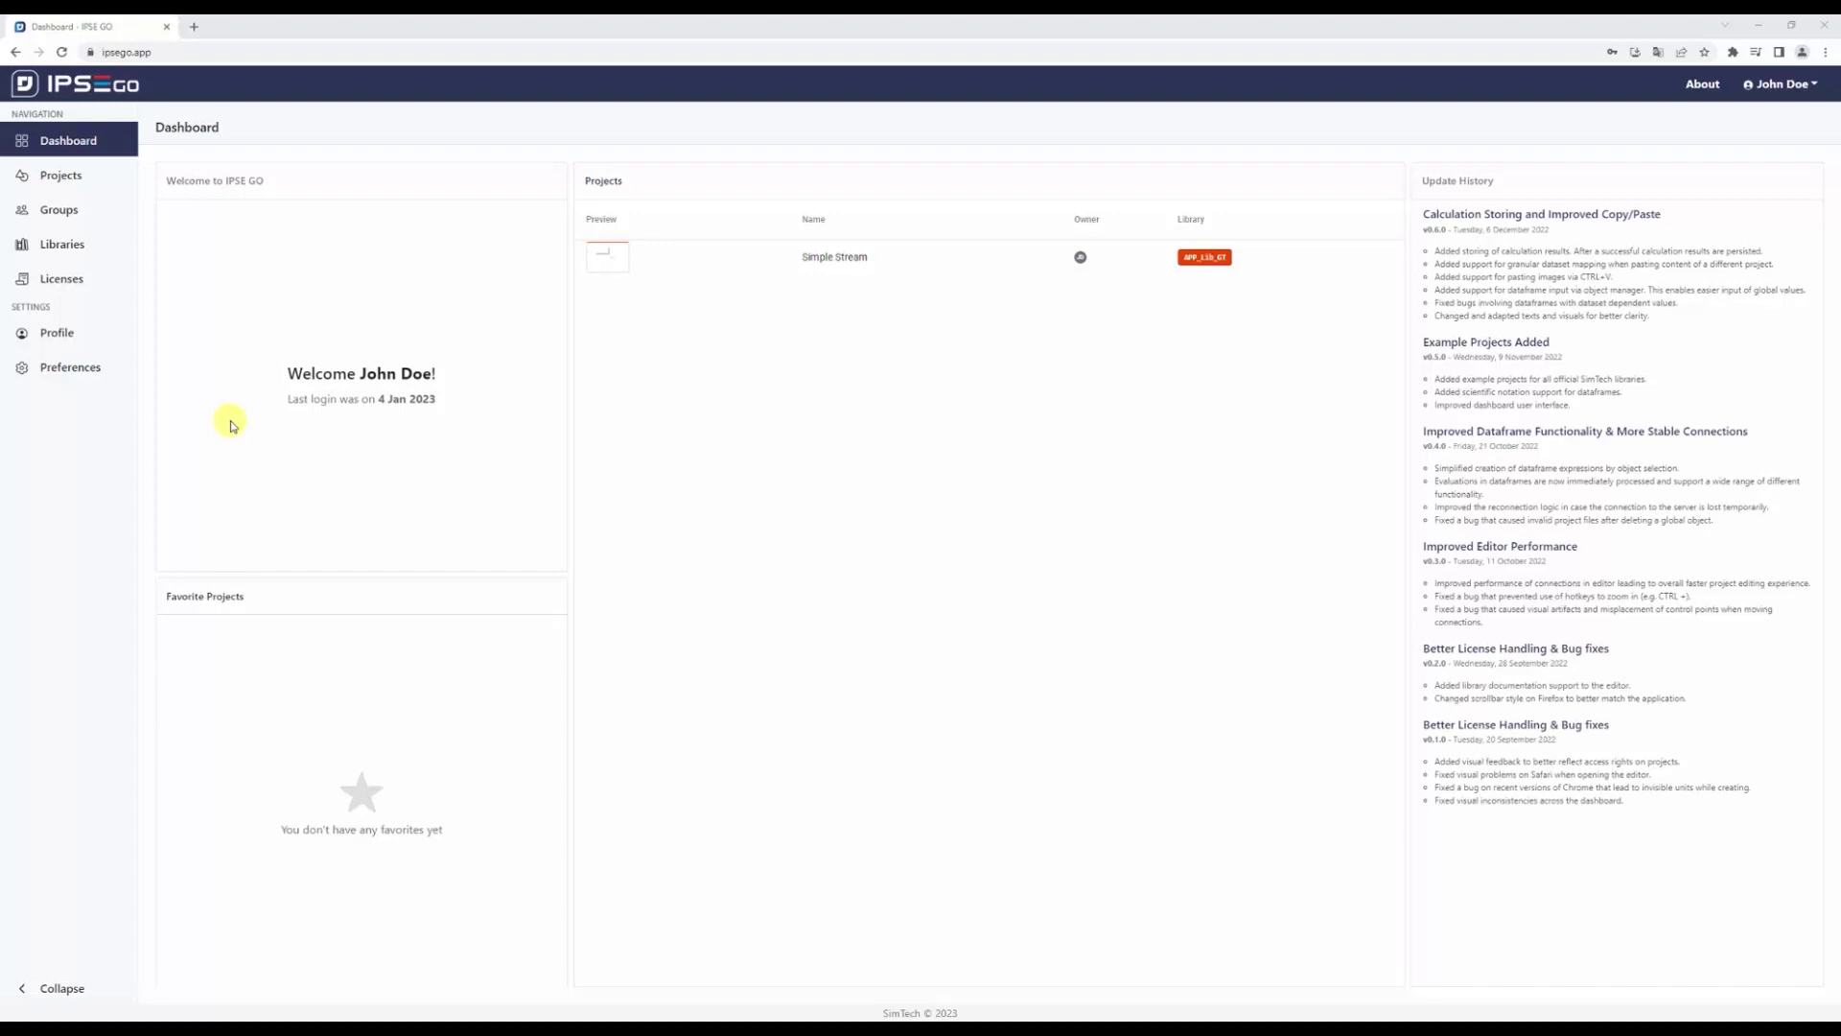
- Go to My Projects to see the Simple Stream and example projects
left_click(51, 187)
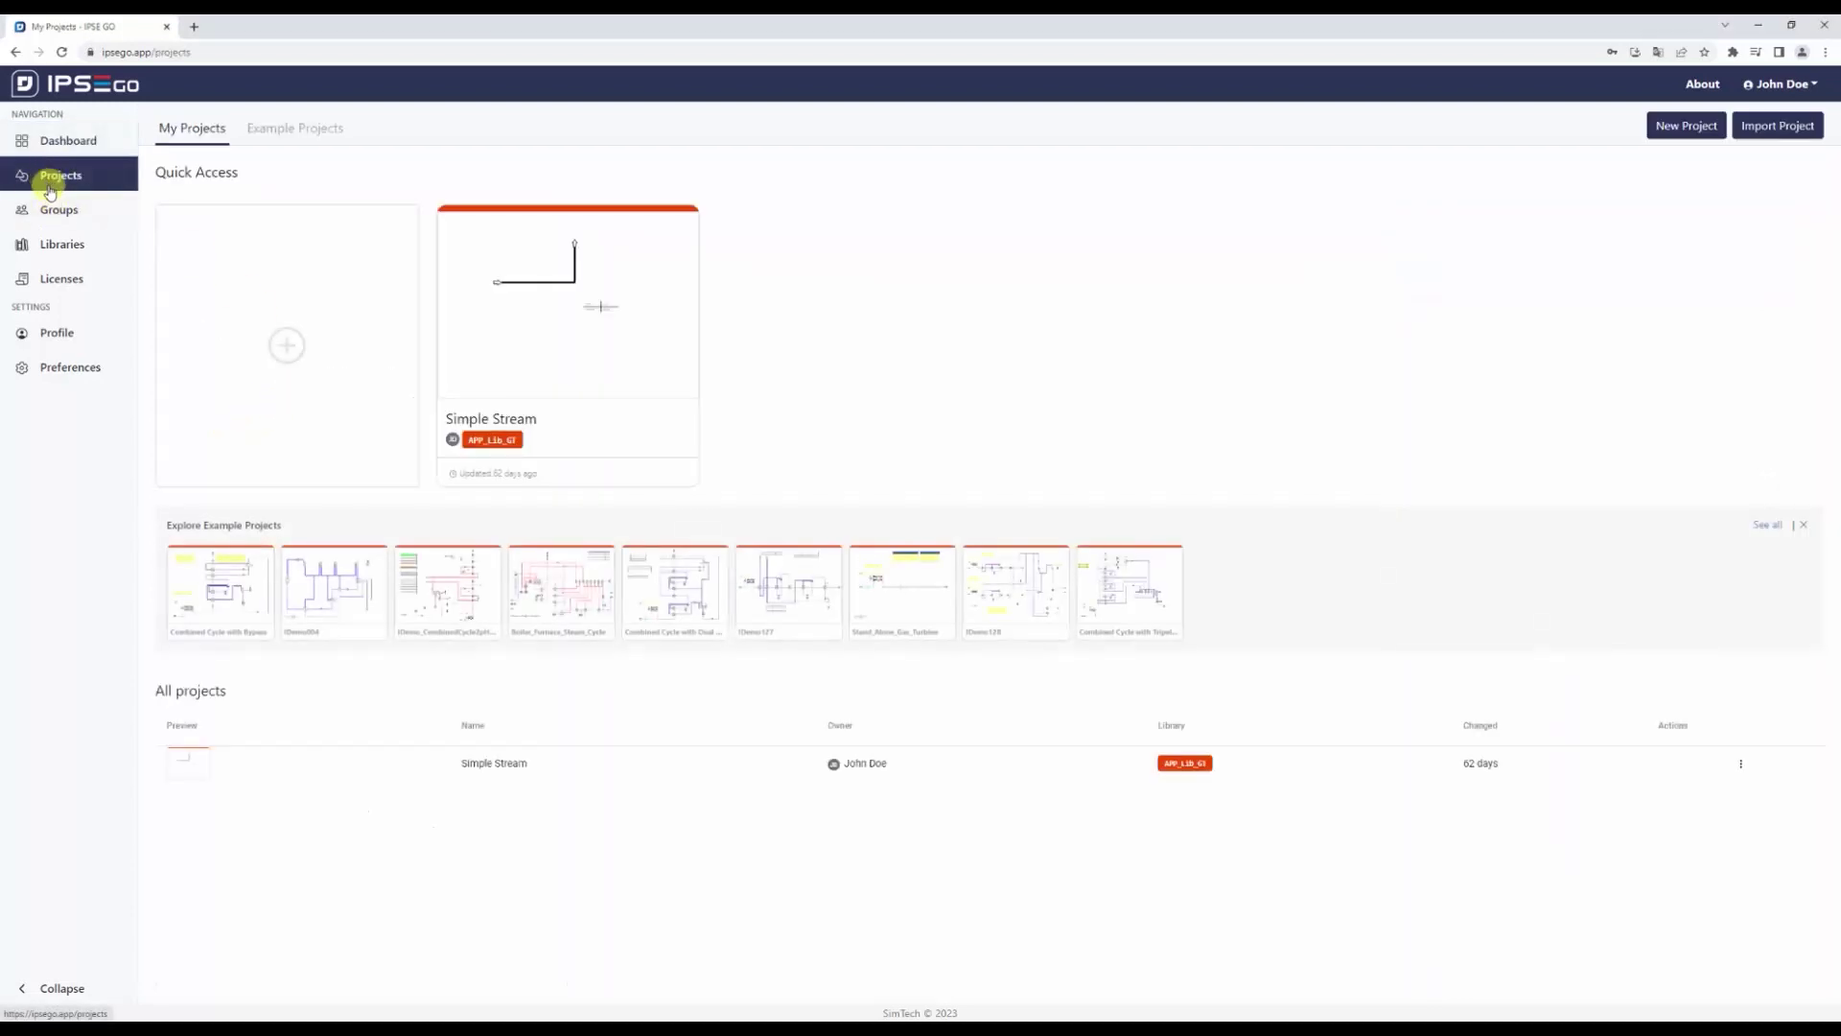
- Create a new project named Steam Cycle that uses the APP_Lib_GT library
left_click(286, 350)
left_click(923, 480)
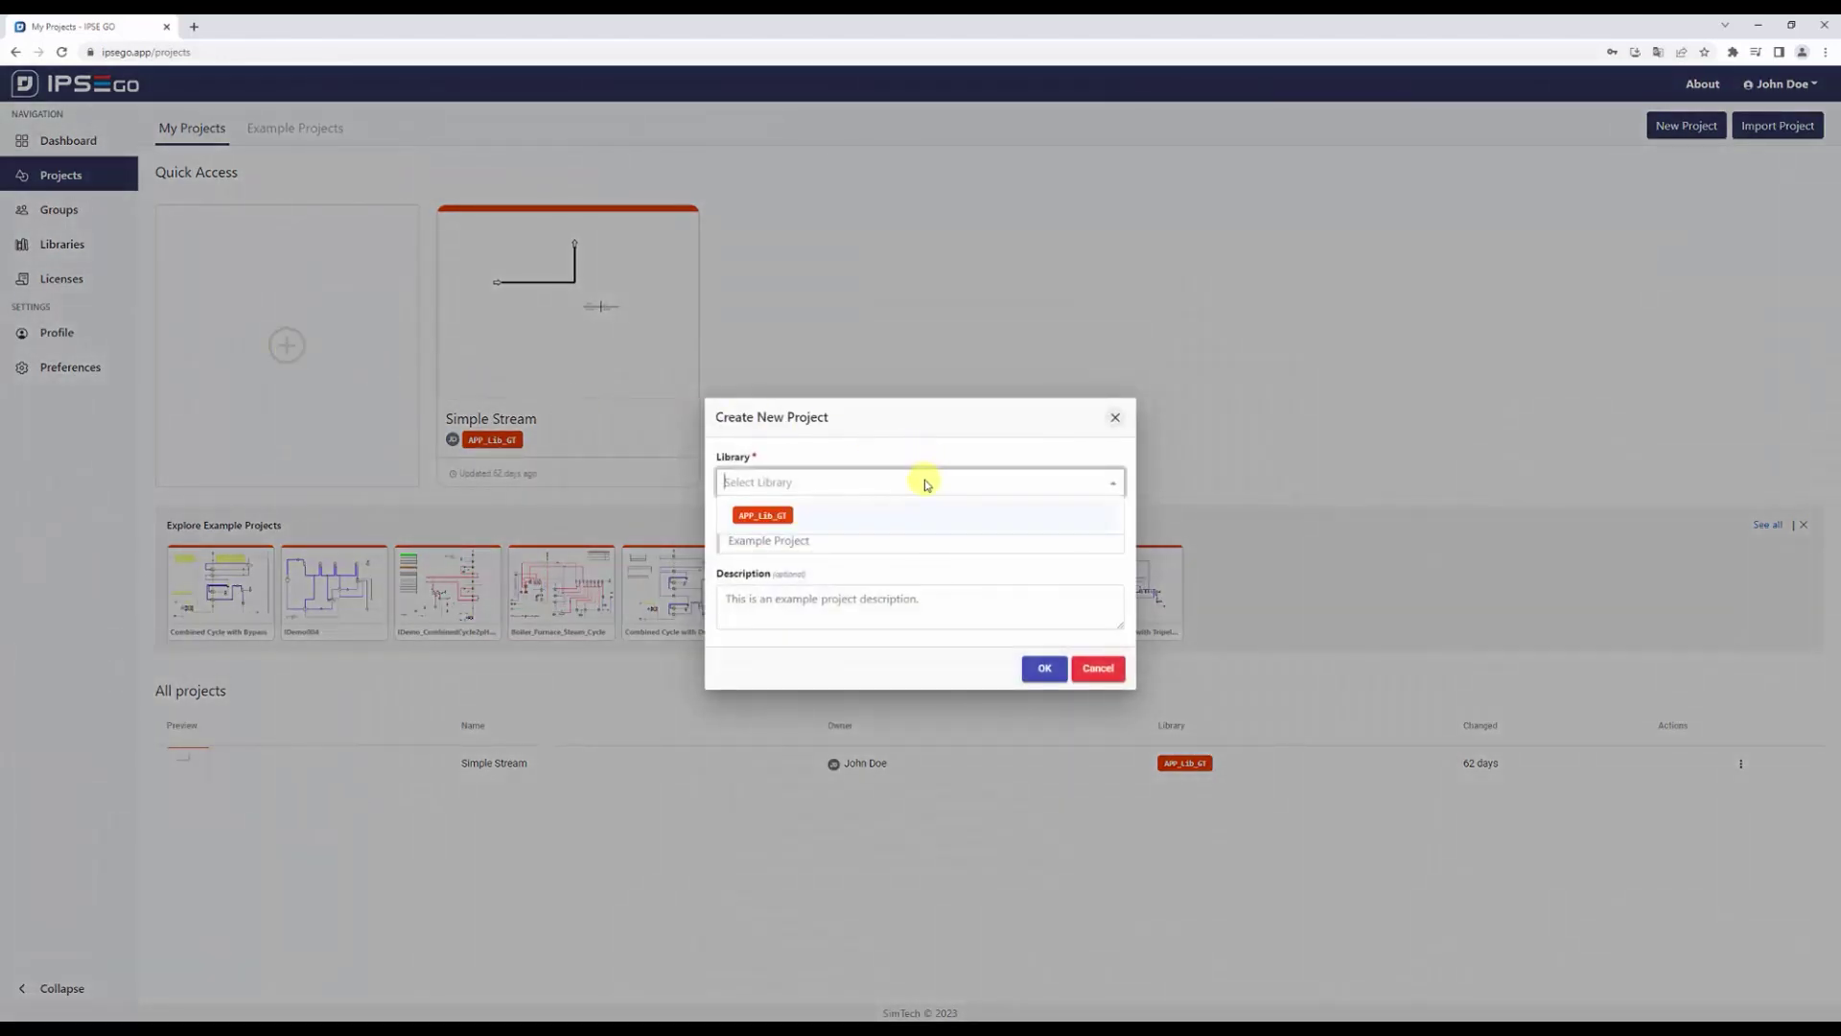
left_click(830, 521)
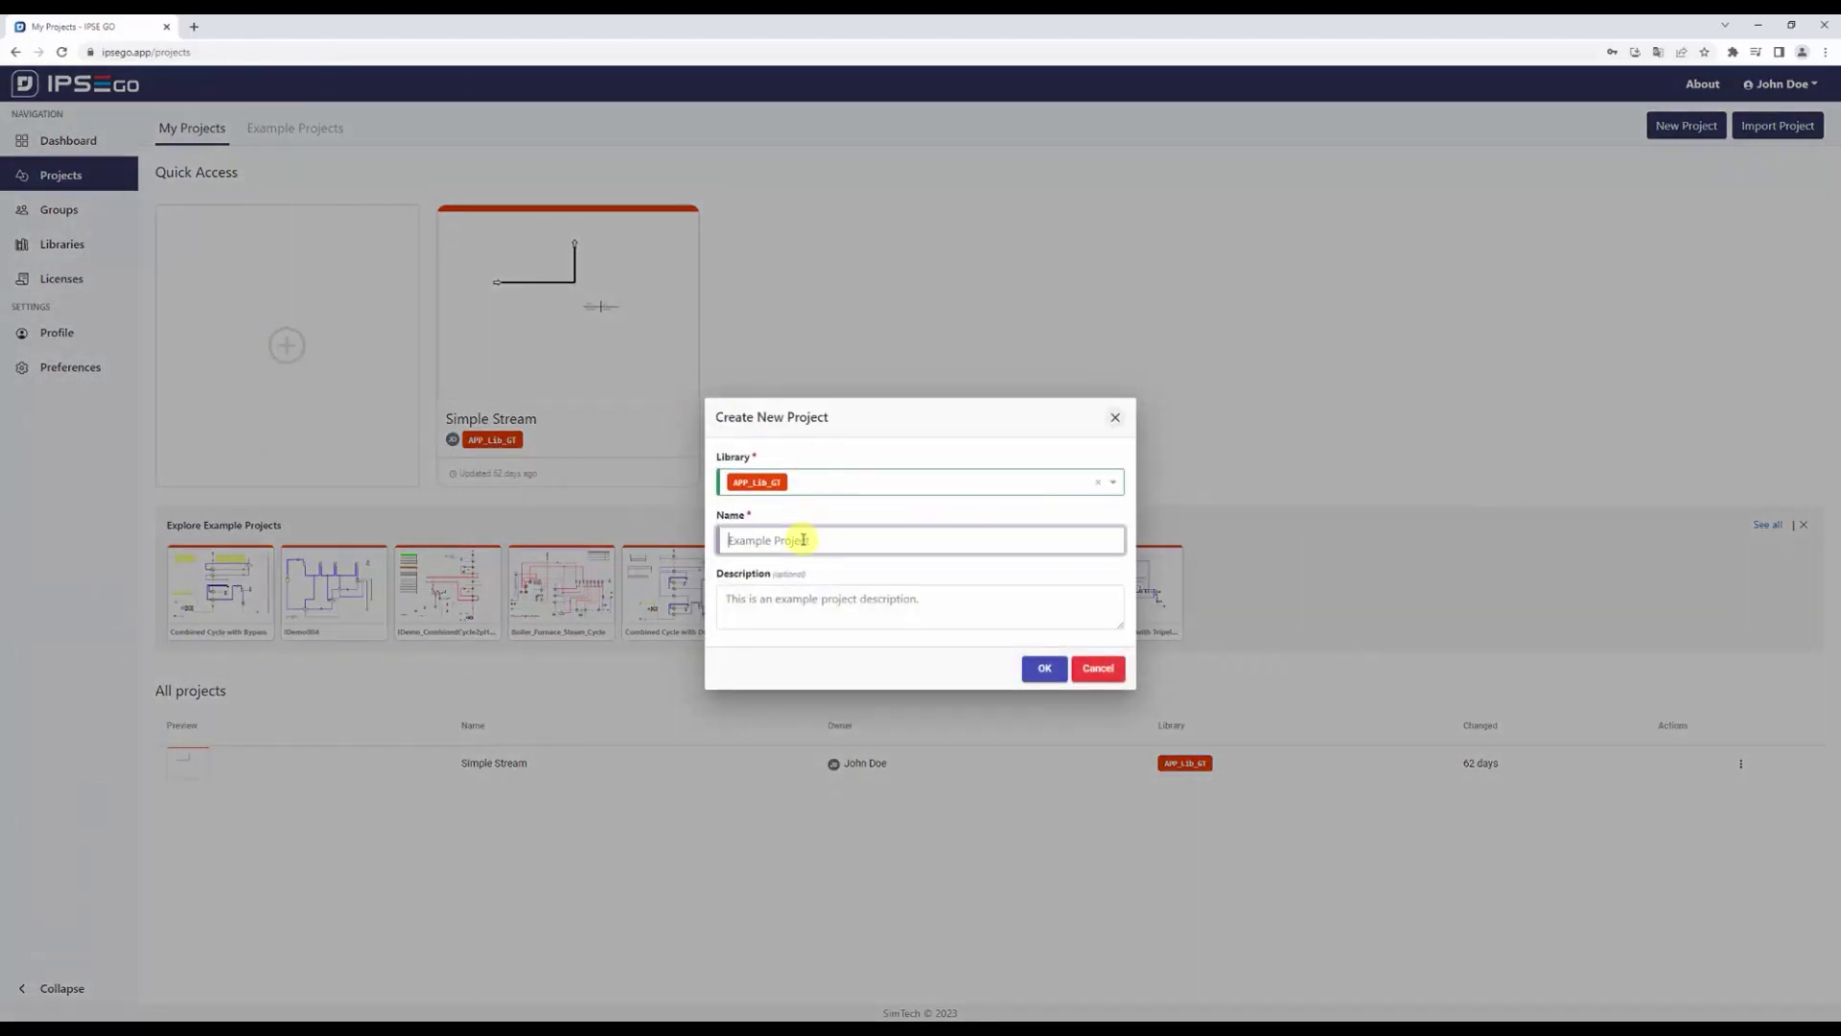
type("Steam Cycle")
left_click(1045, 669)
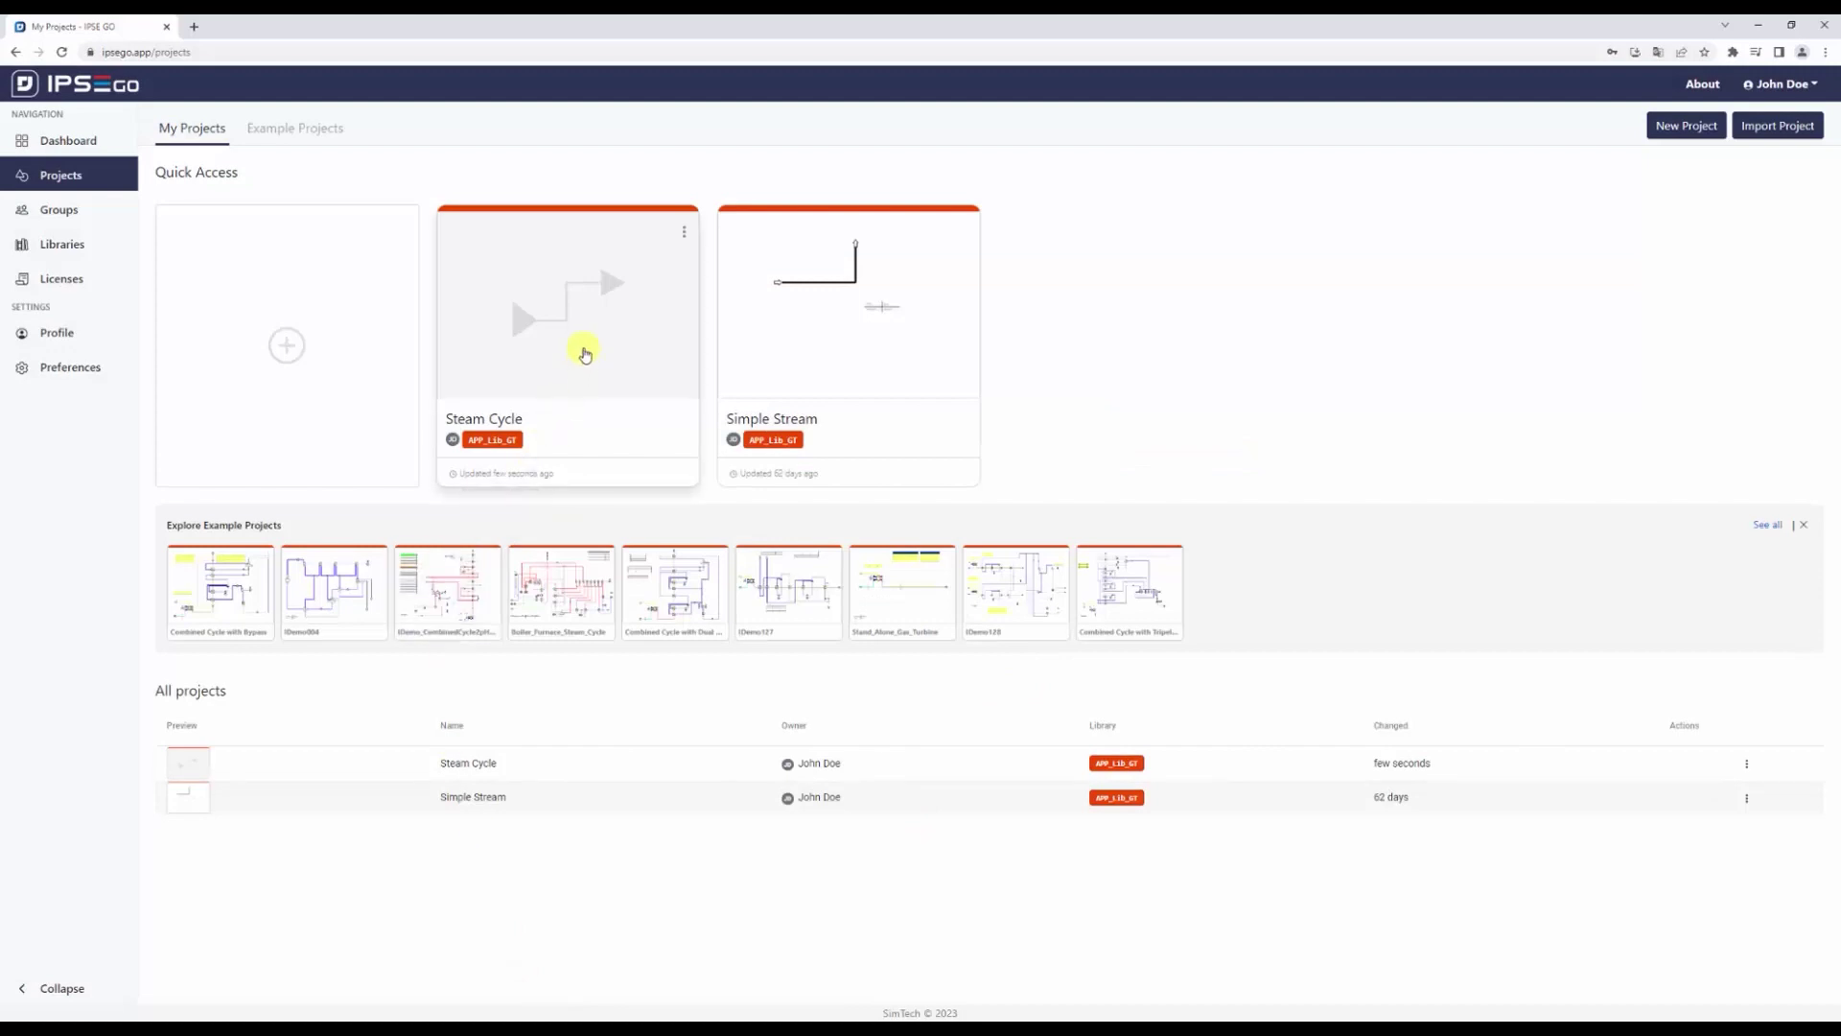
- Open the Steam Cycle project and place a boiler on the canvas
left_click(585, 354)
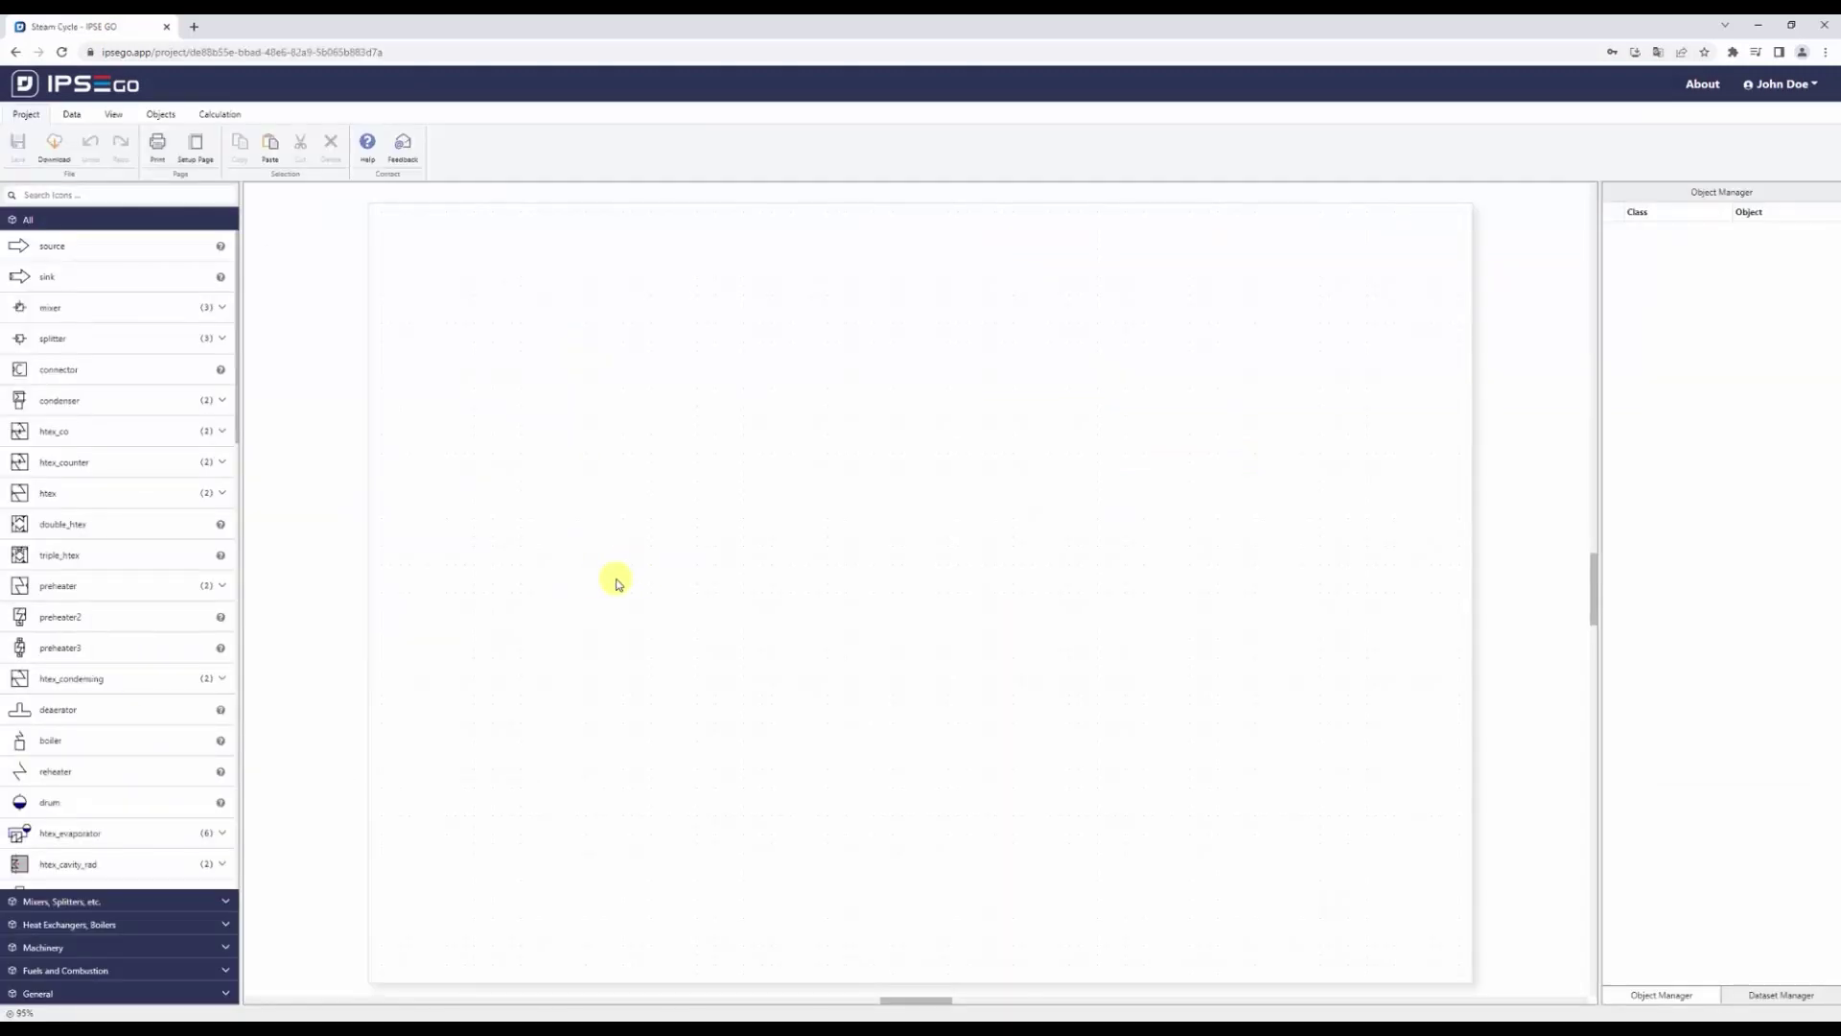
left_click(74, 198)
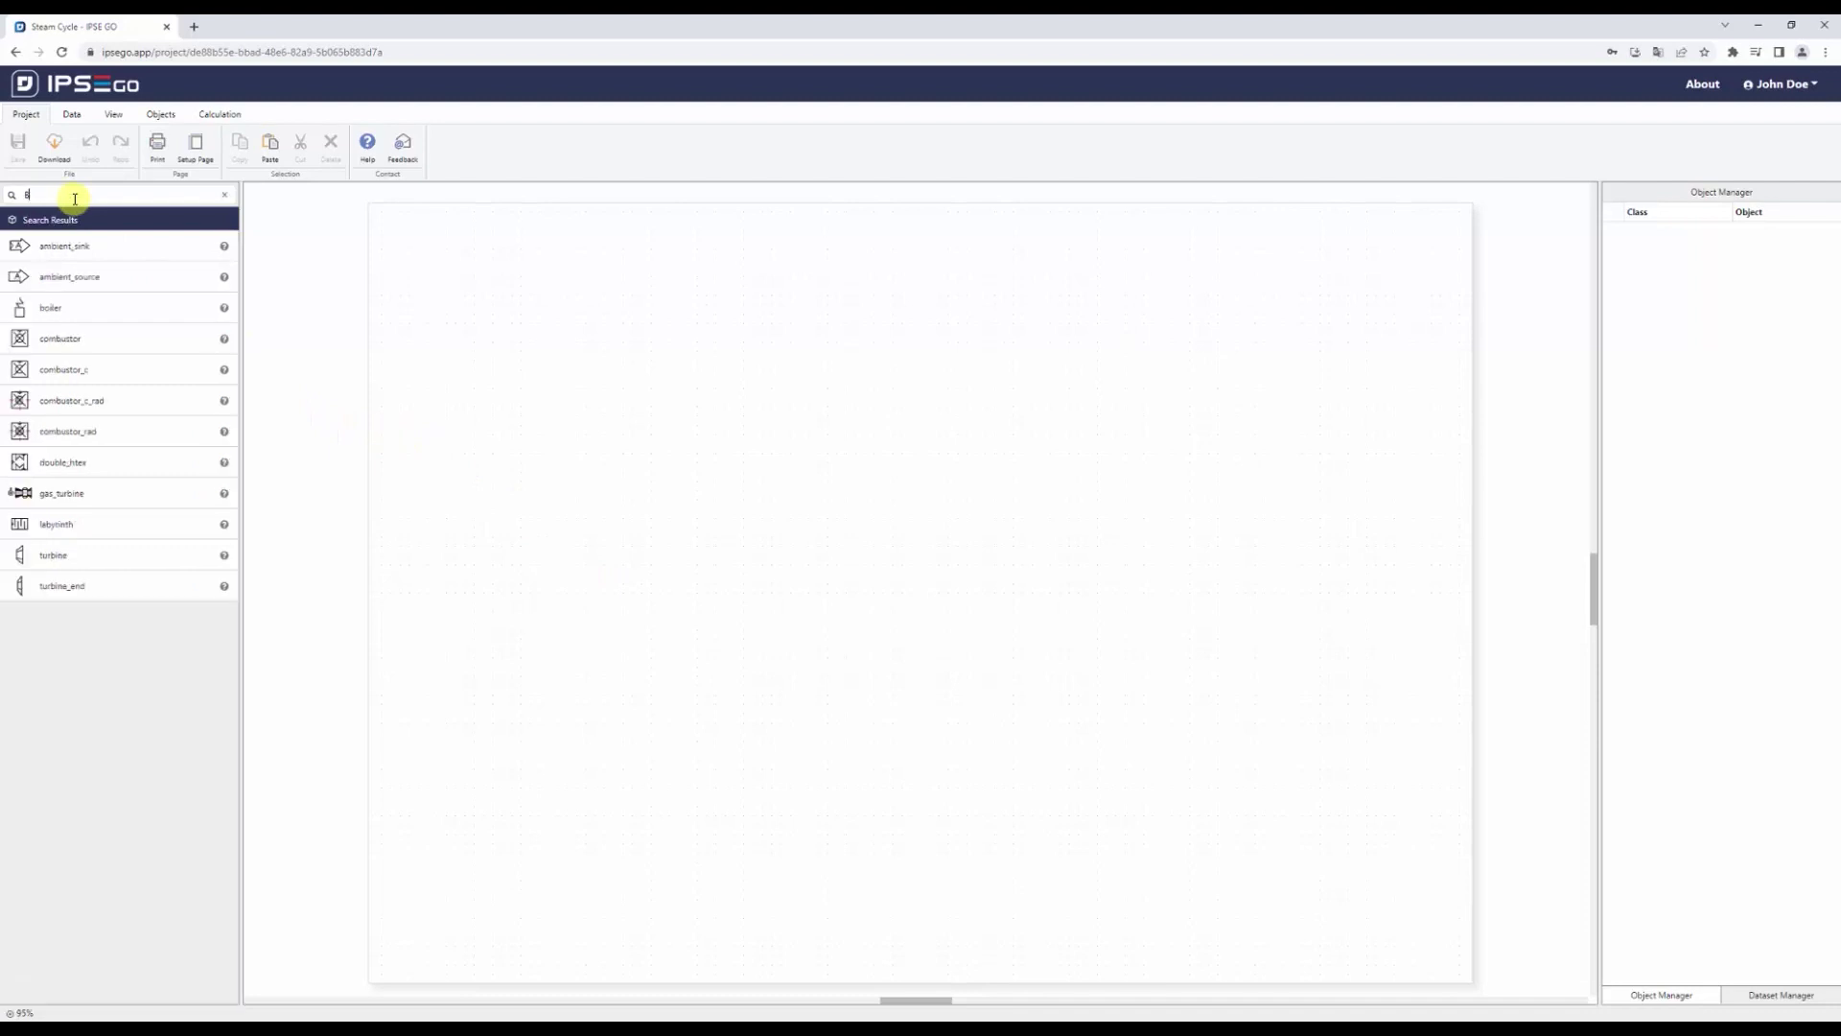
type("Boil")
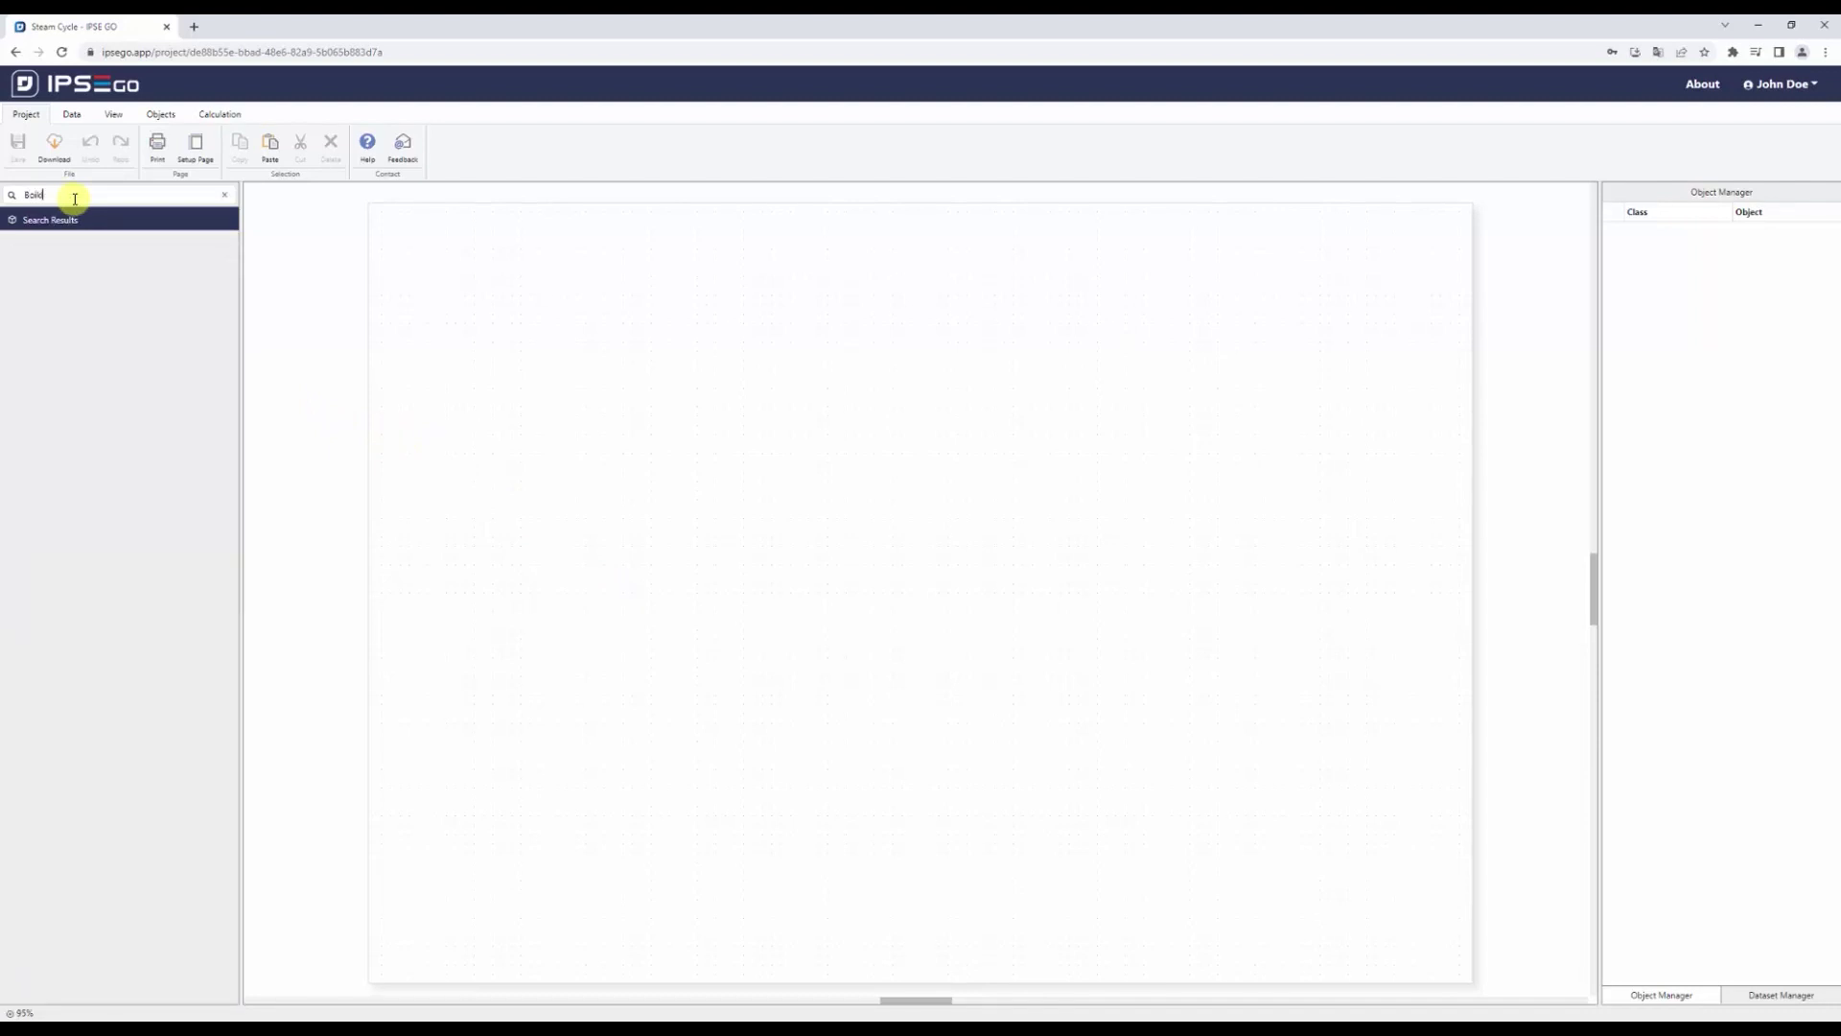
type("er")
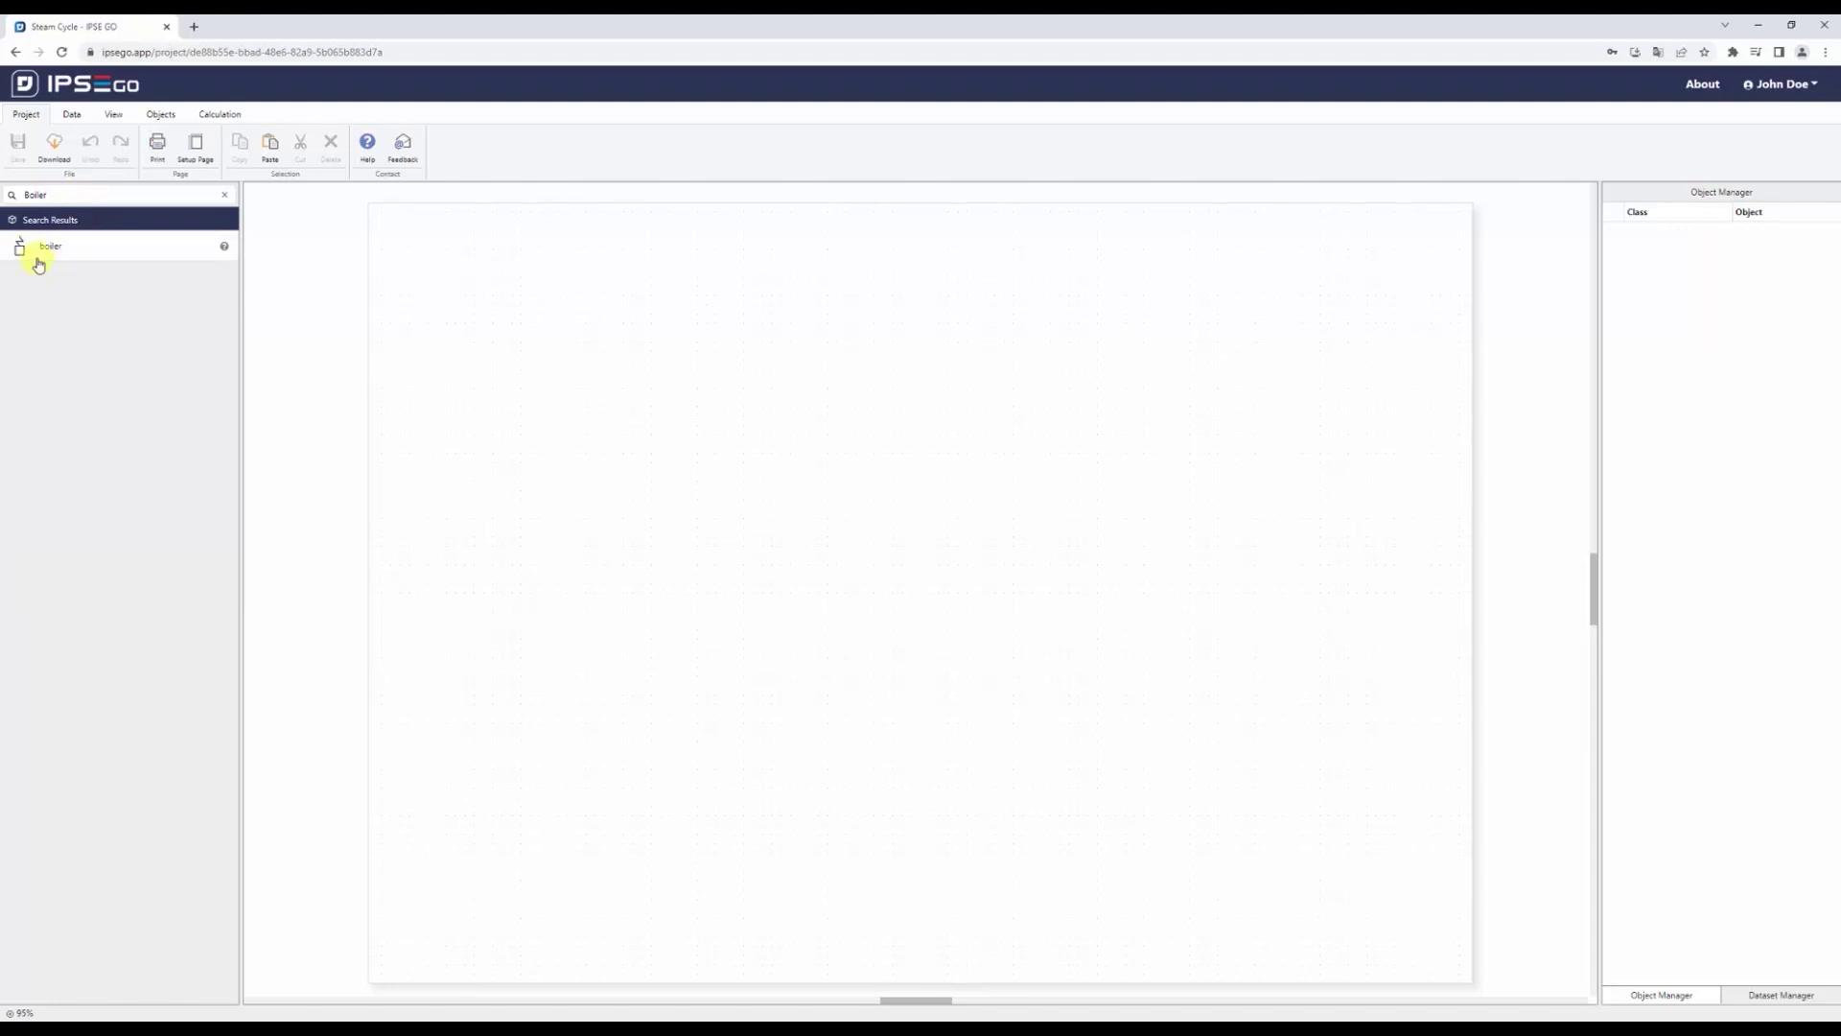
left_click_drag(38, 256, 629, 530)
left_click_drag(95, 193, 5, 212)
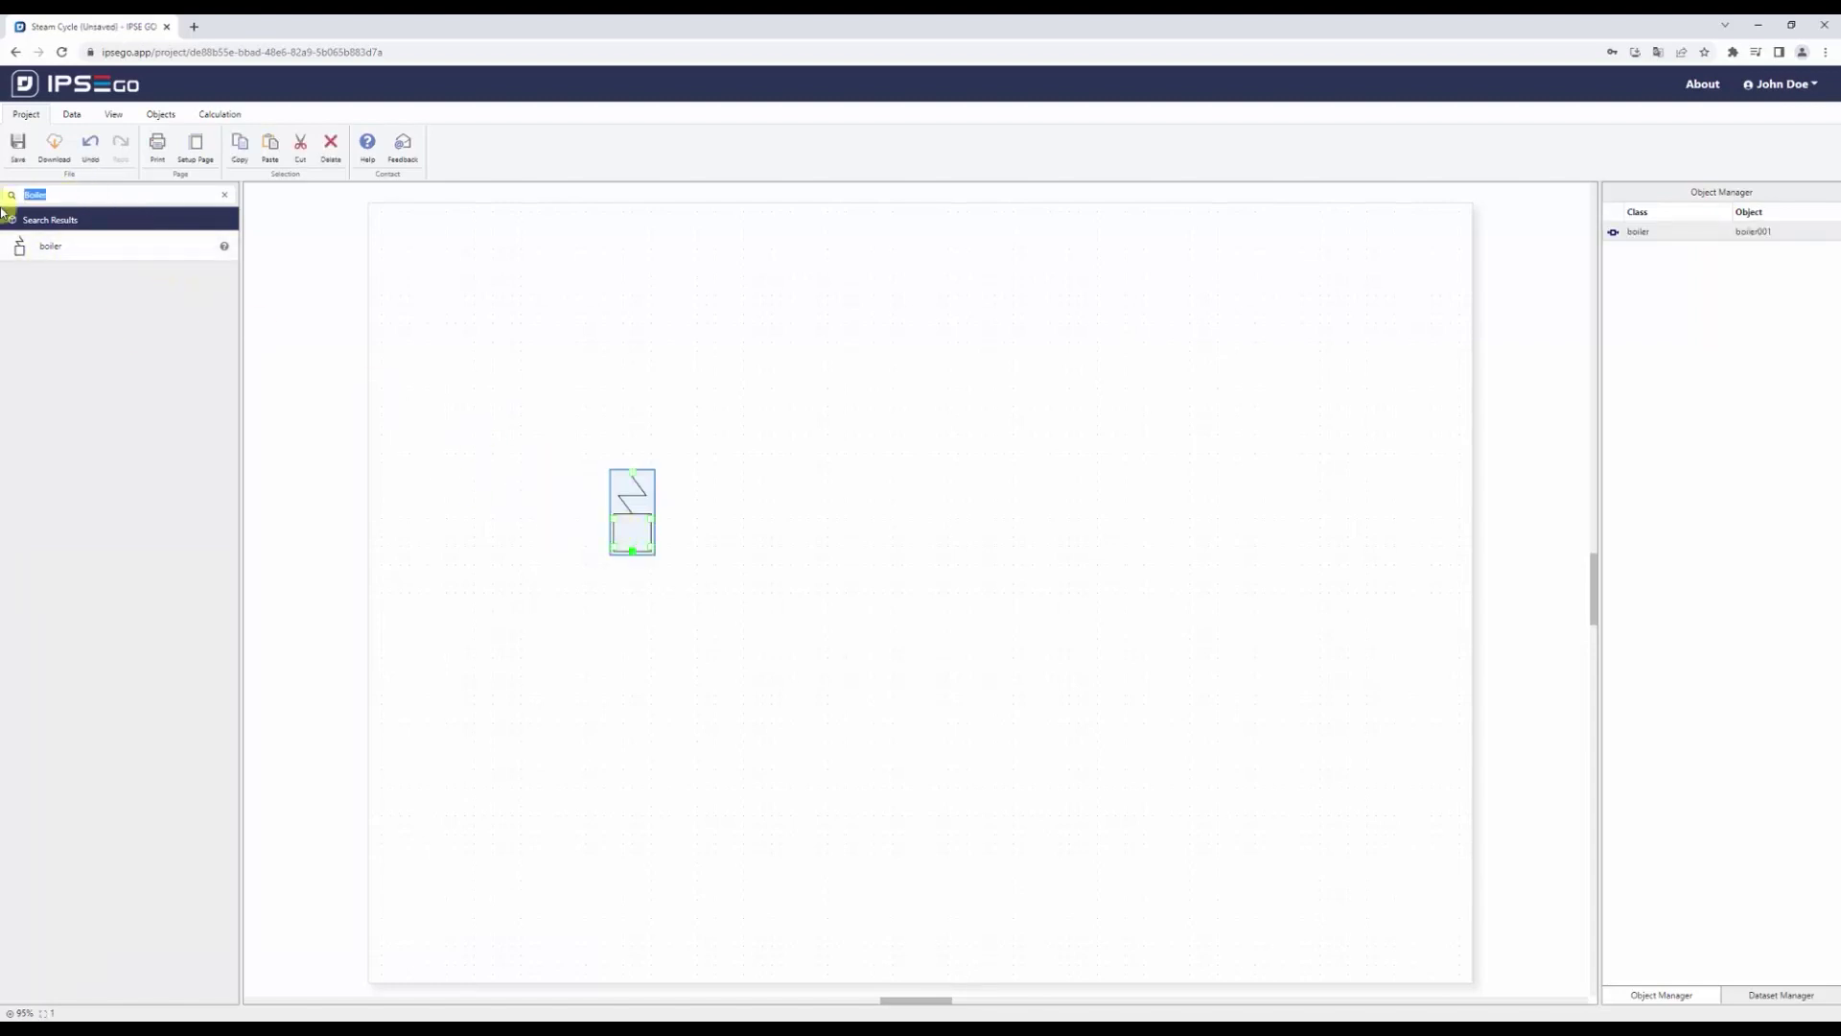
type("Connec")
- Add a connector above the boiler, a turbine and generator to its right, and a condenser below the turbine
left_click_drag(47, 246, 802, 345)
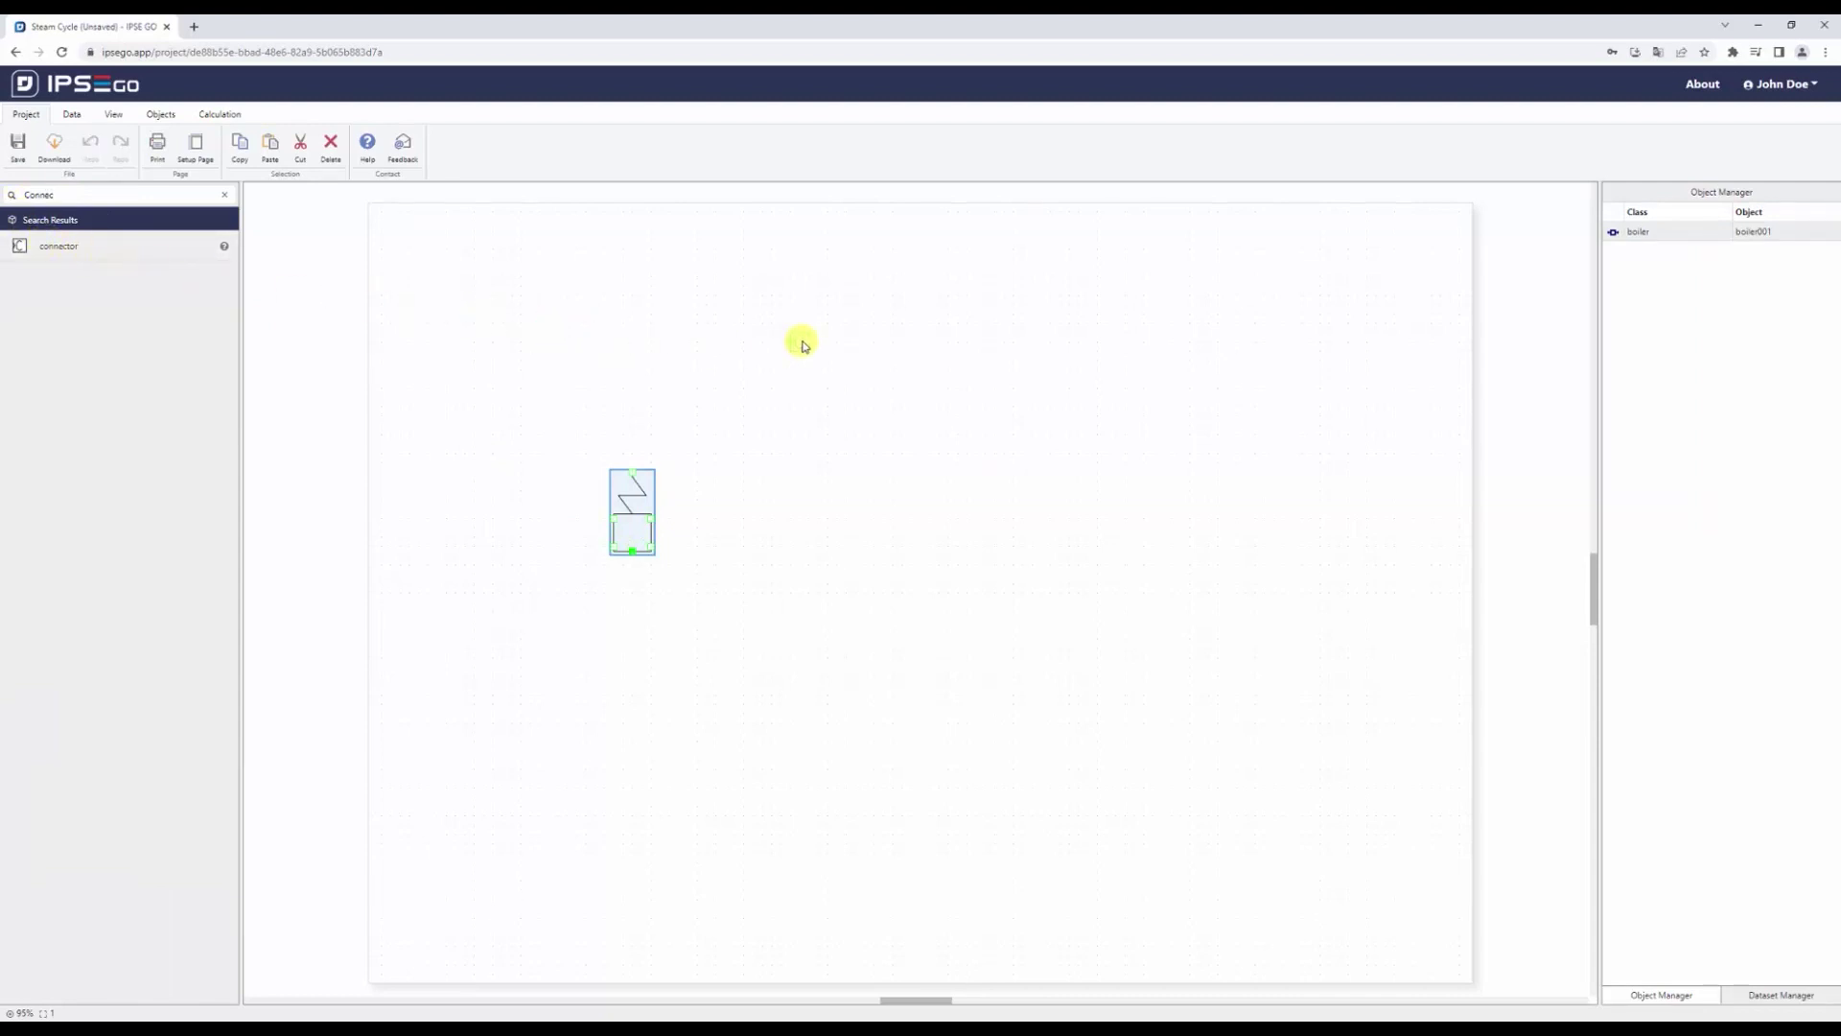
double_click(61, 193)
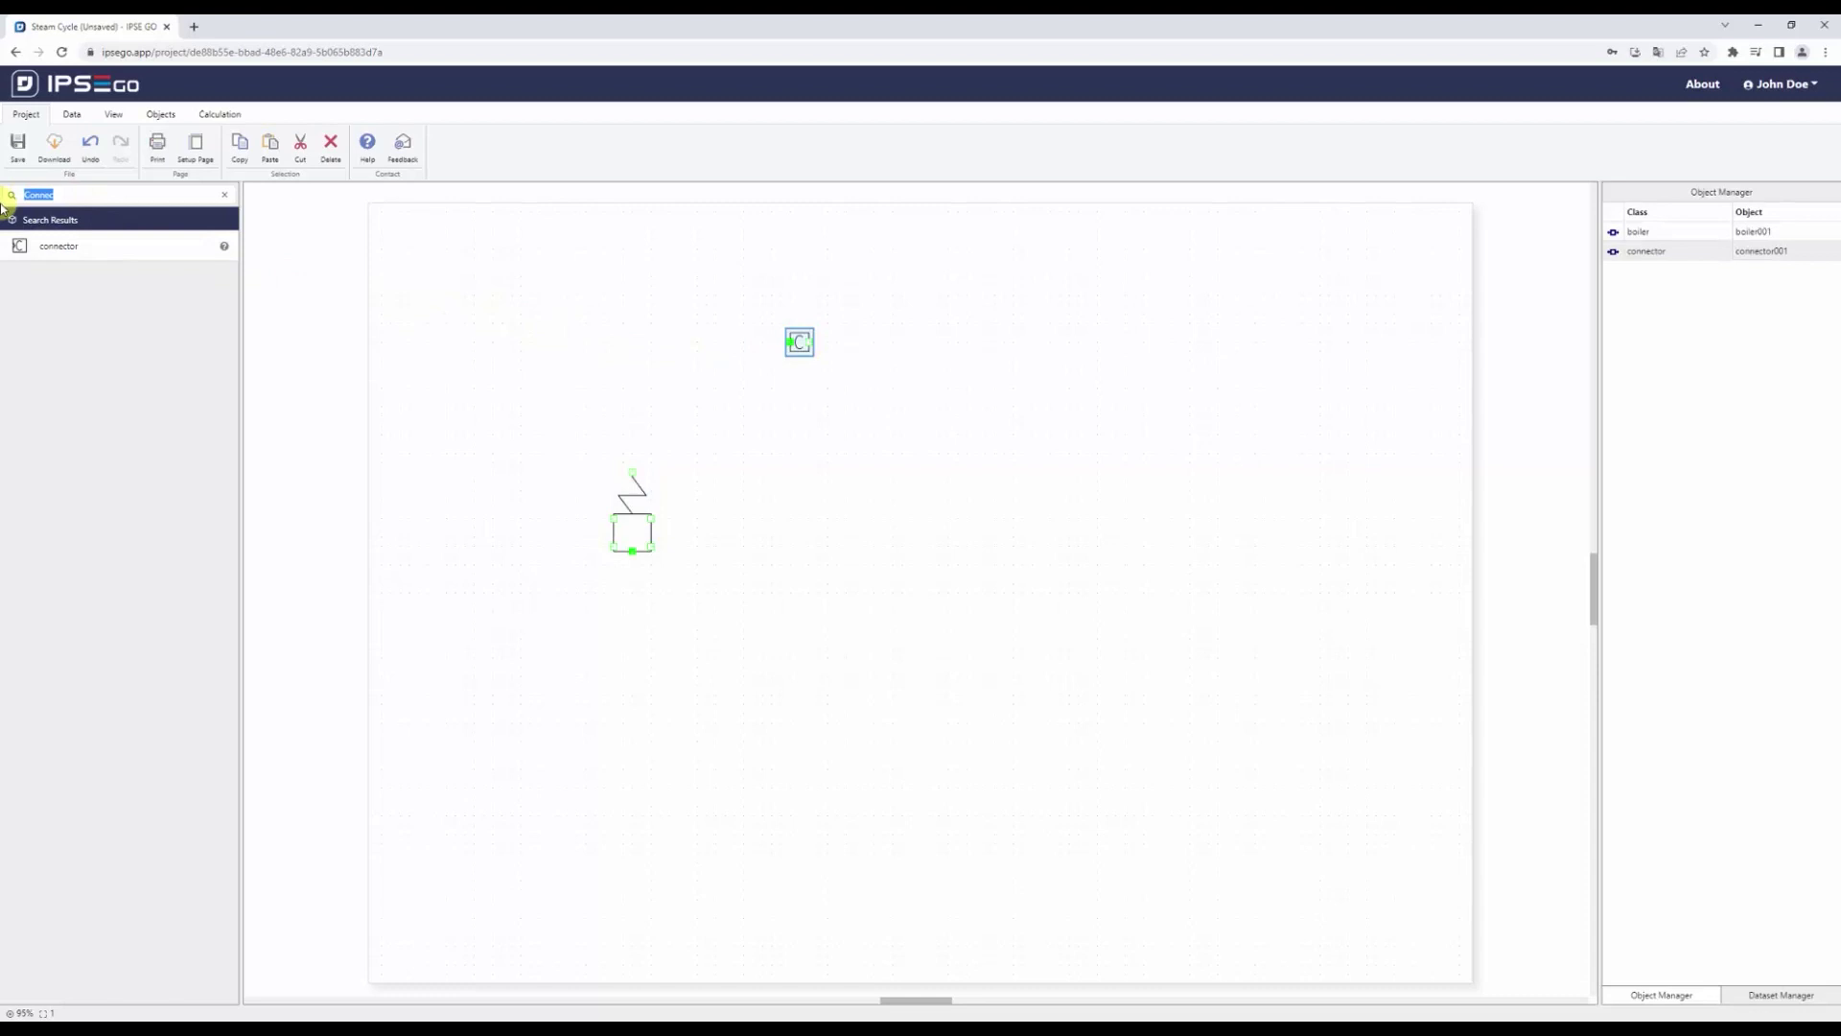
type("Turbine")
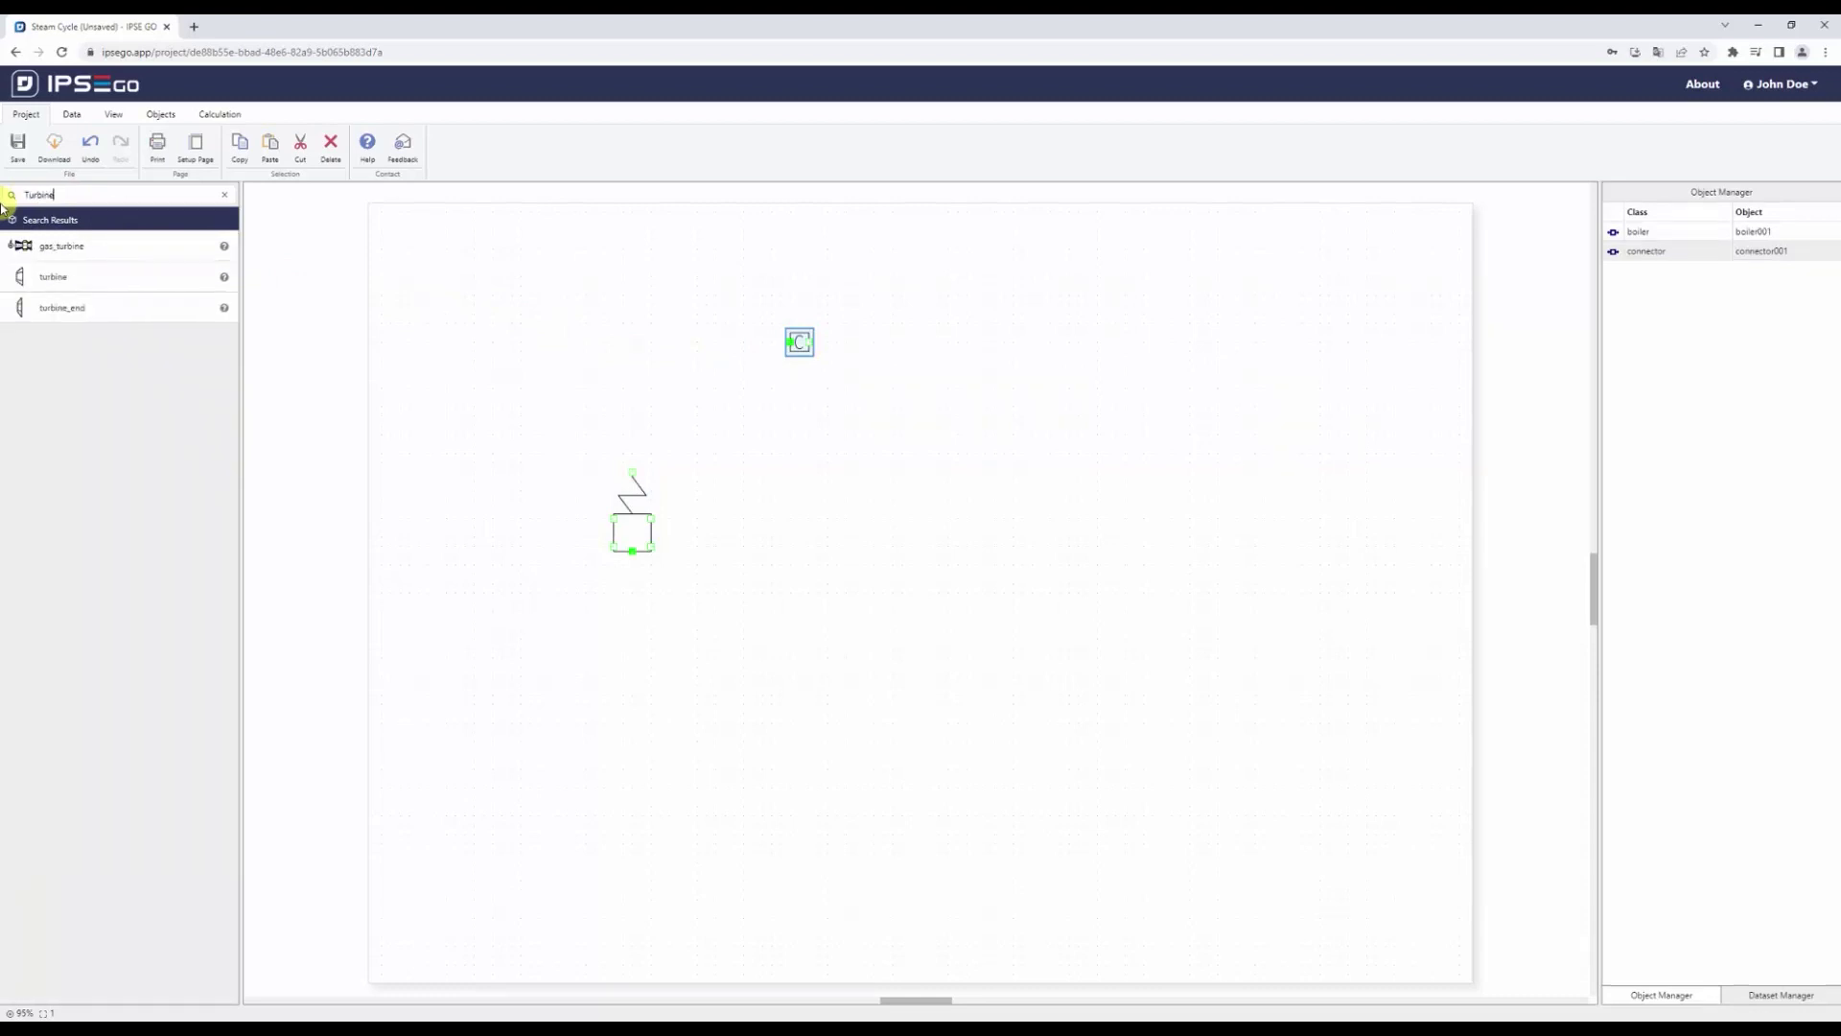
mouse_move(87, 282)
left_mouse_down()
mouse_move(1029, 499)
mouse_move(1013, 481)
left_mouse_up()
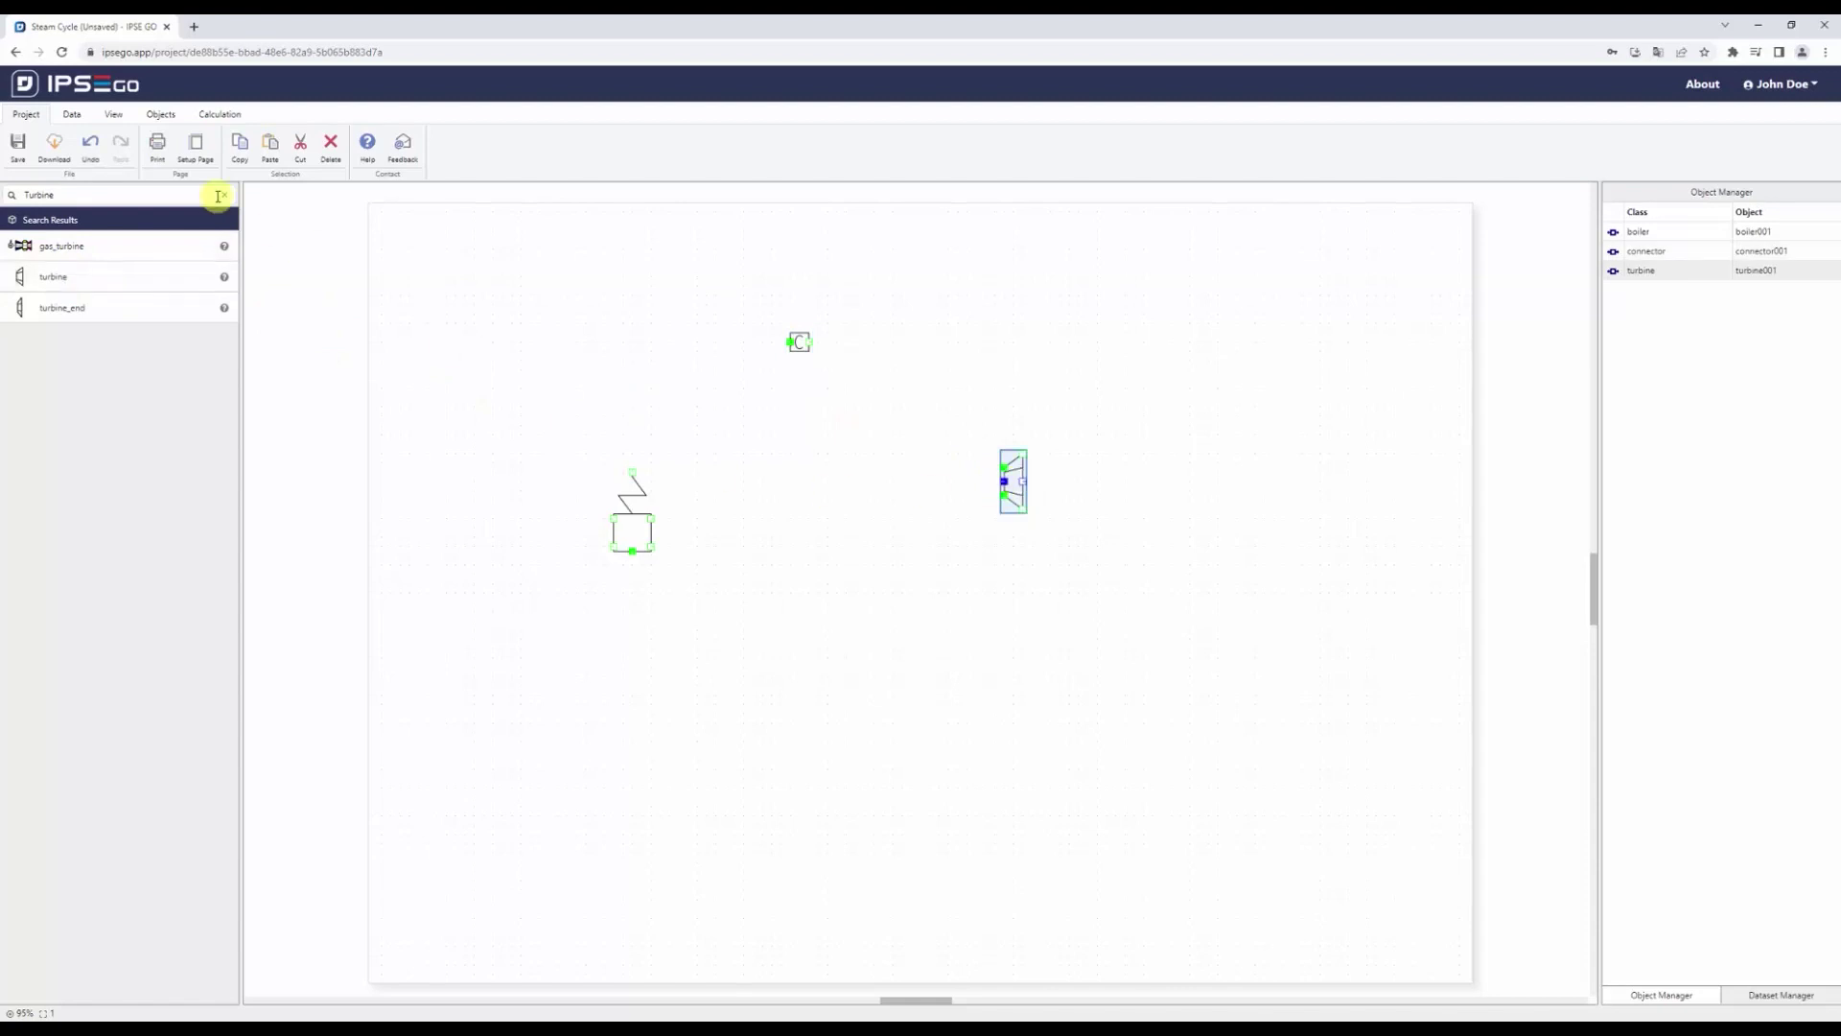
left_click_drag(52, 194, 3, 198)
type("G")
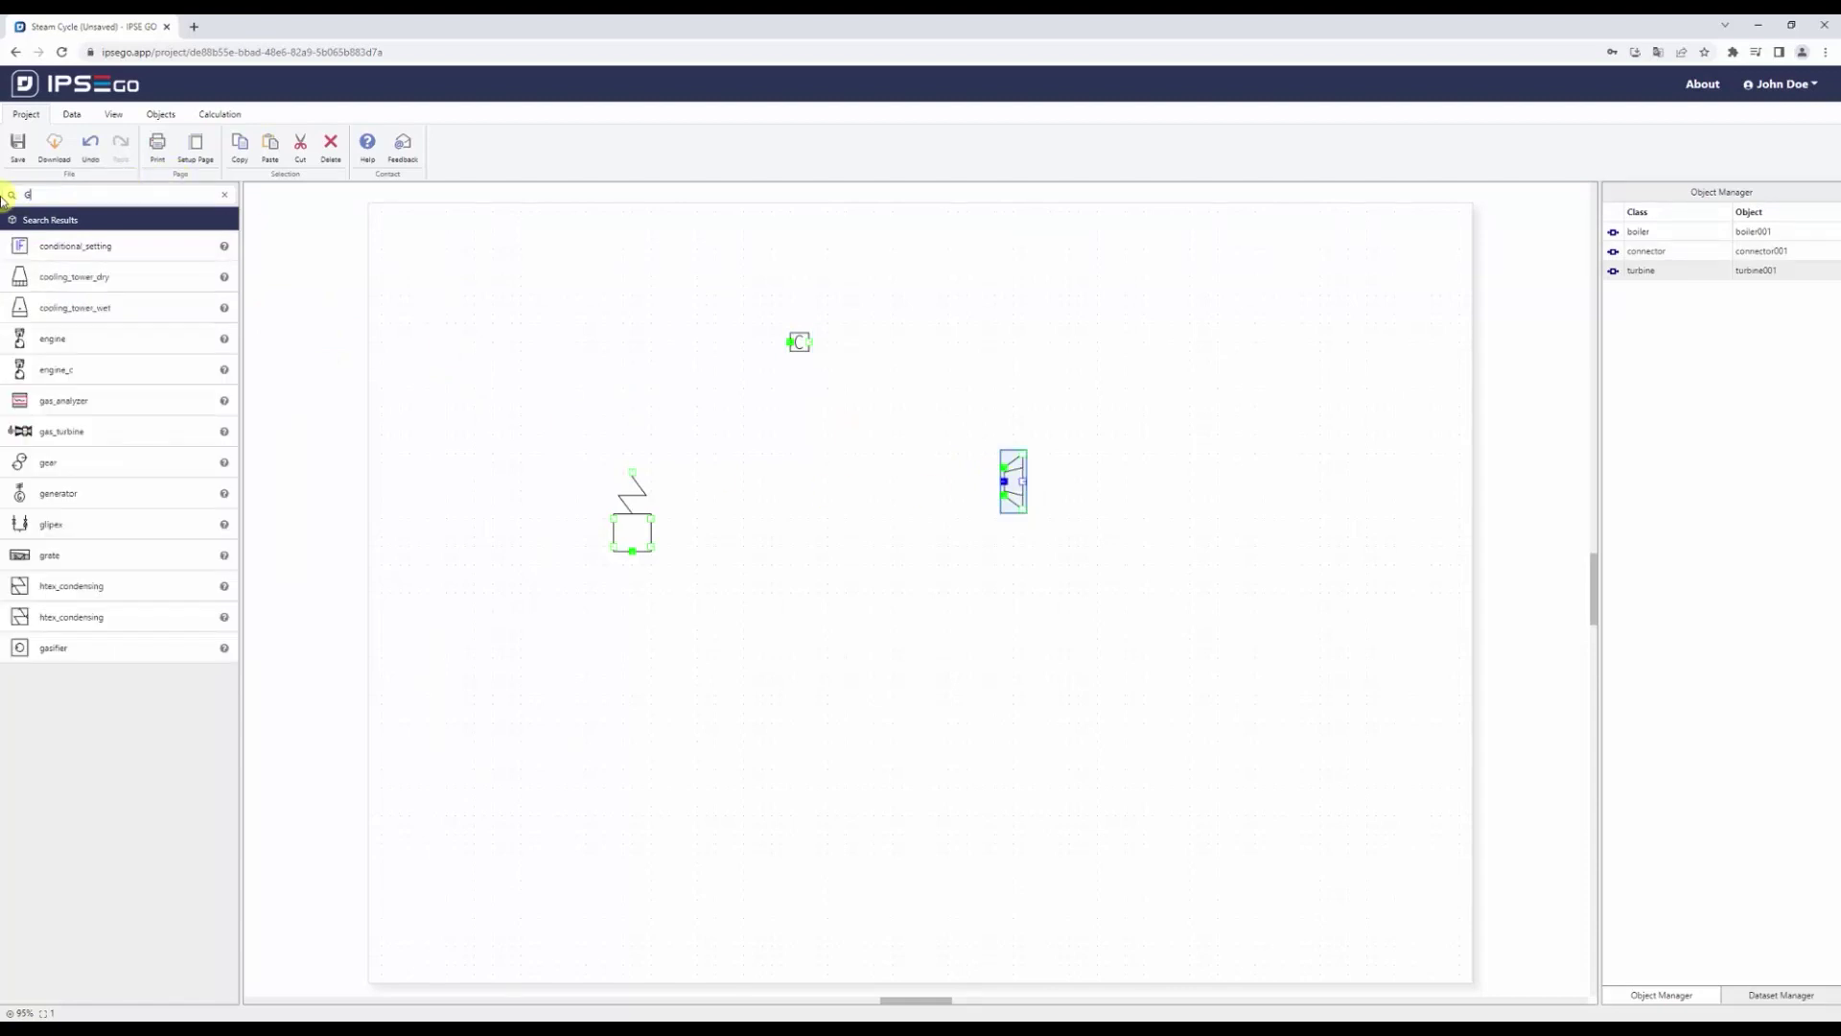
type("enea")
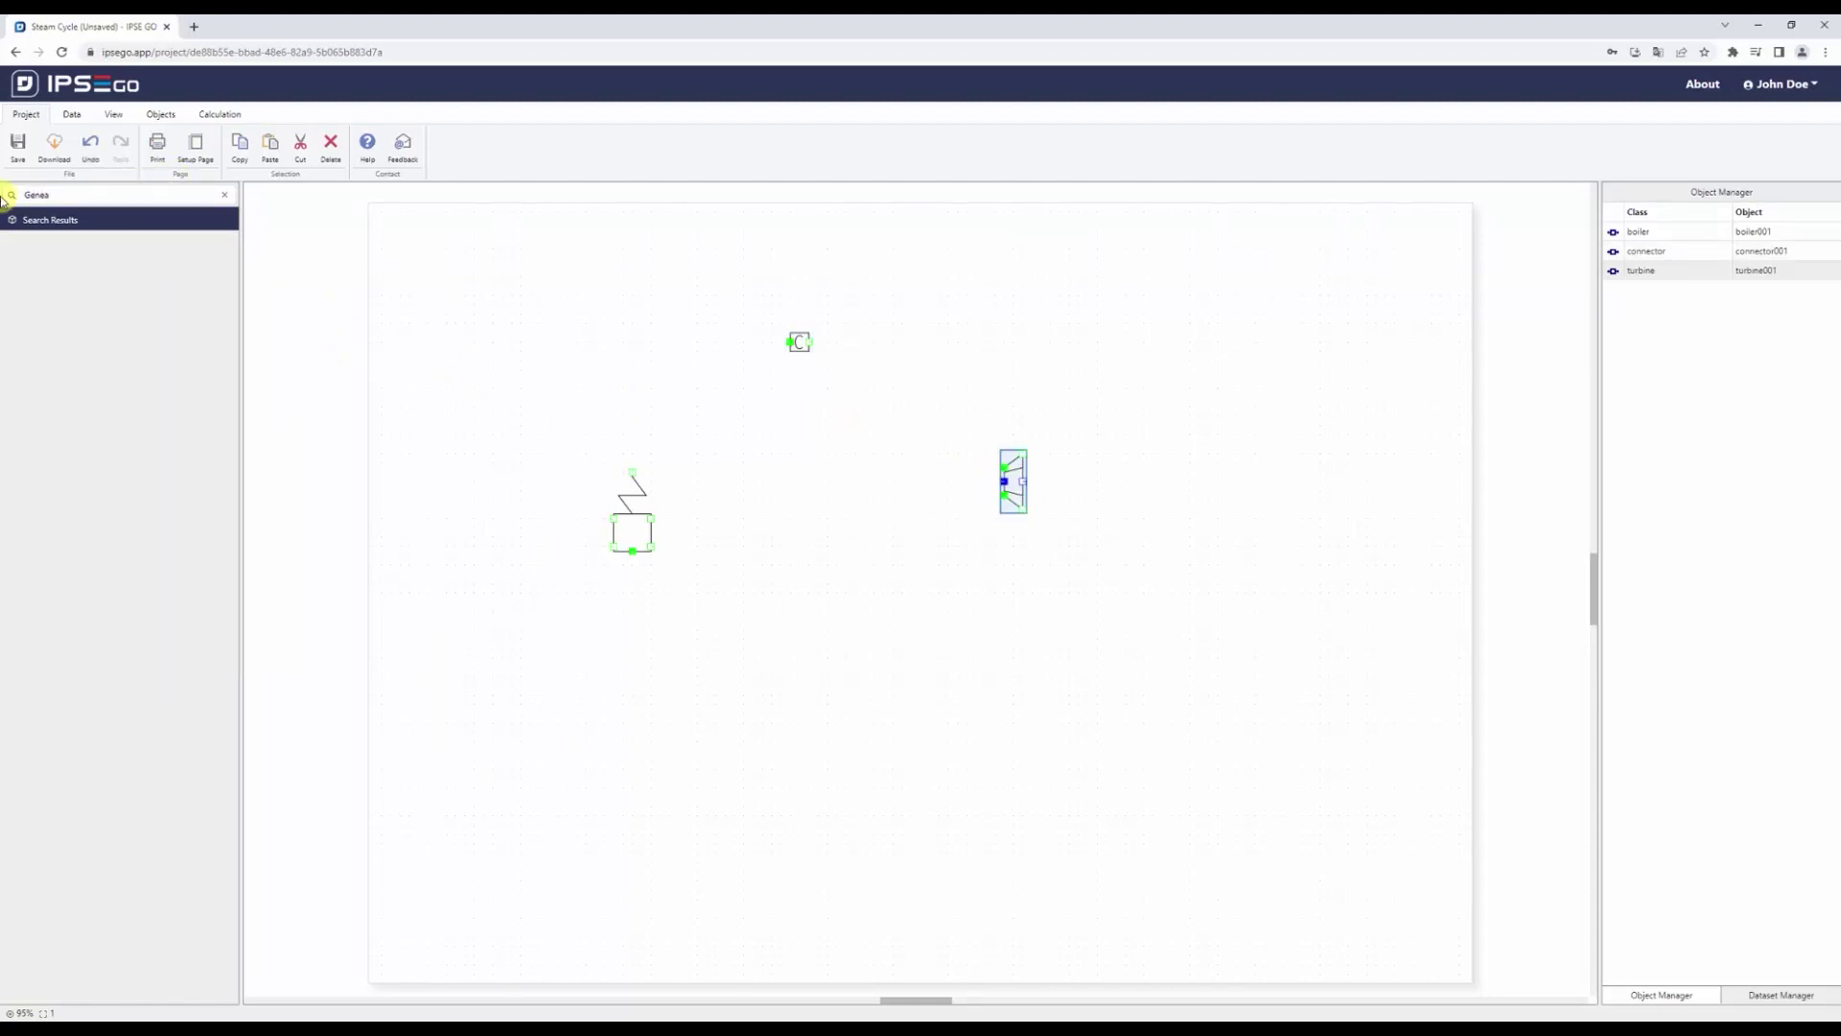
key("BackSpace")
type("rat")
left_click_drag(20, 245, 1187, 488)
double_click(79, 194)
type("c")
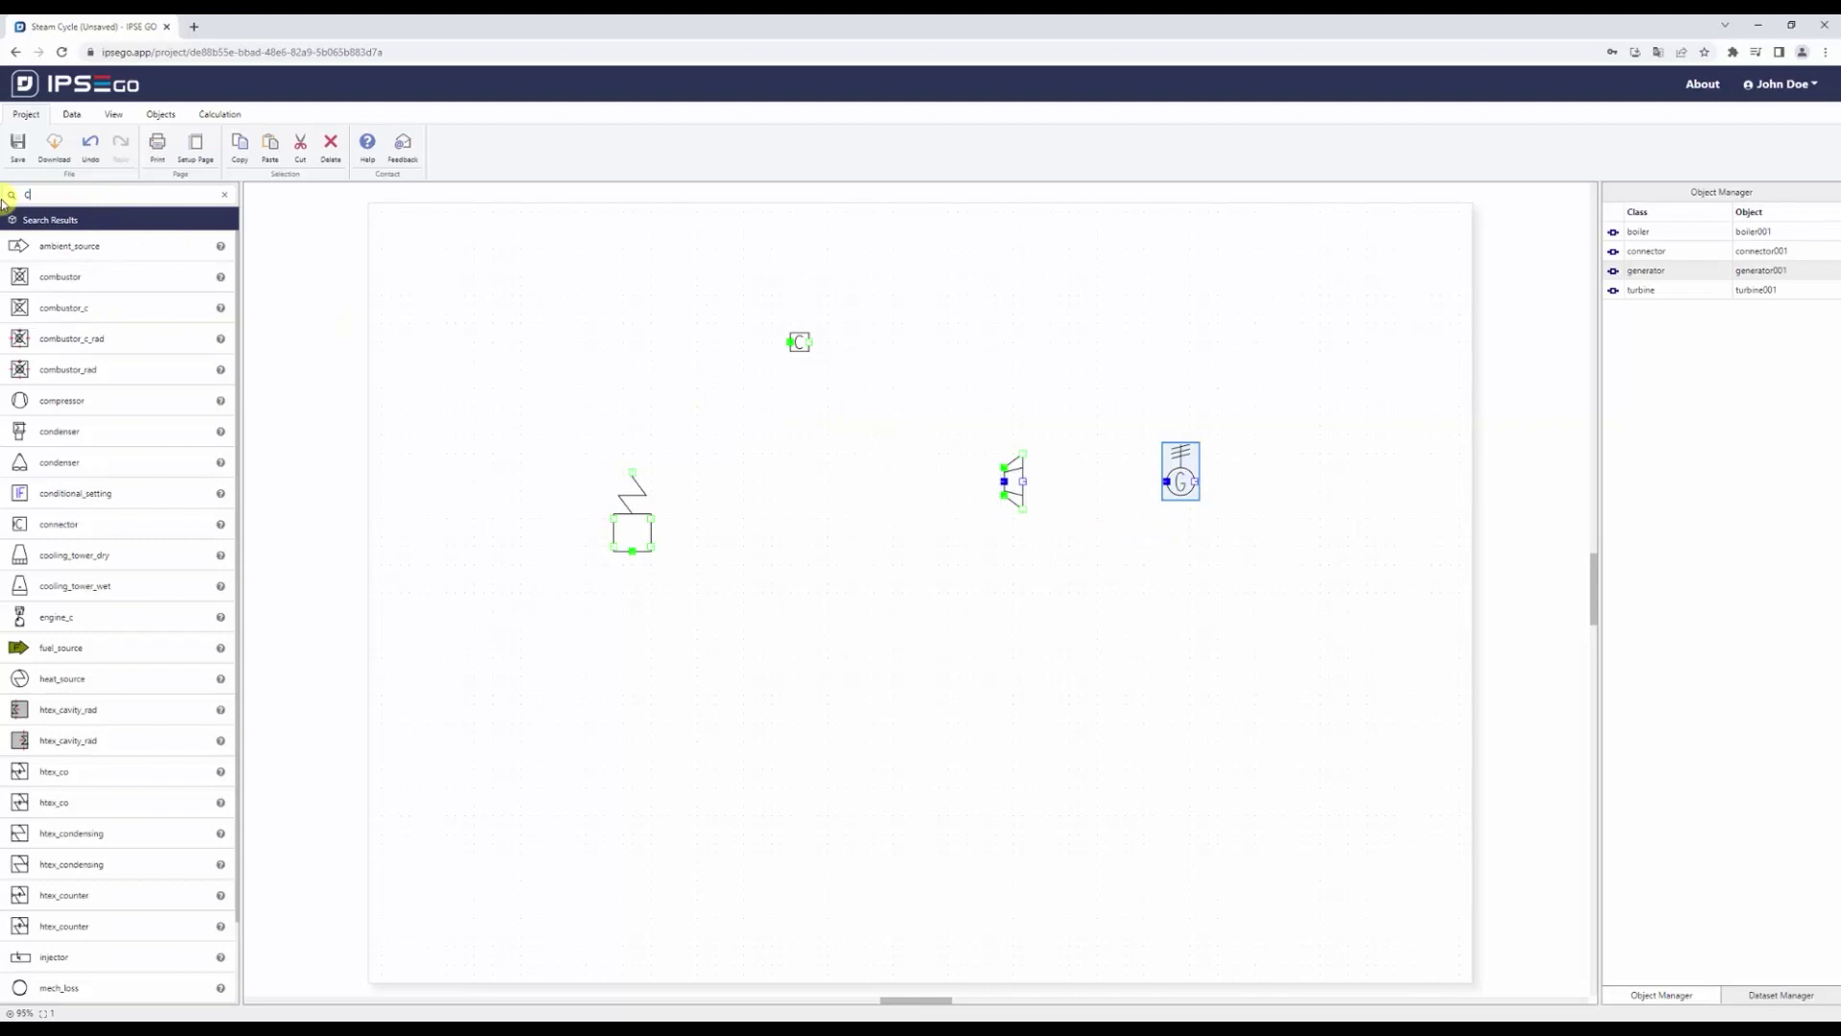
type("ondenser")
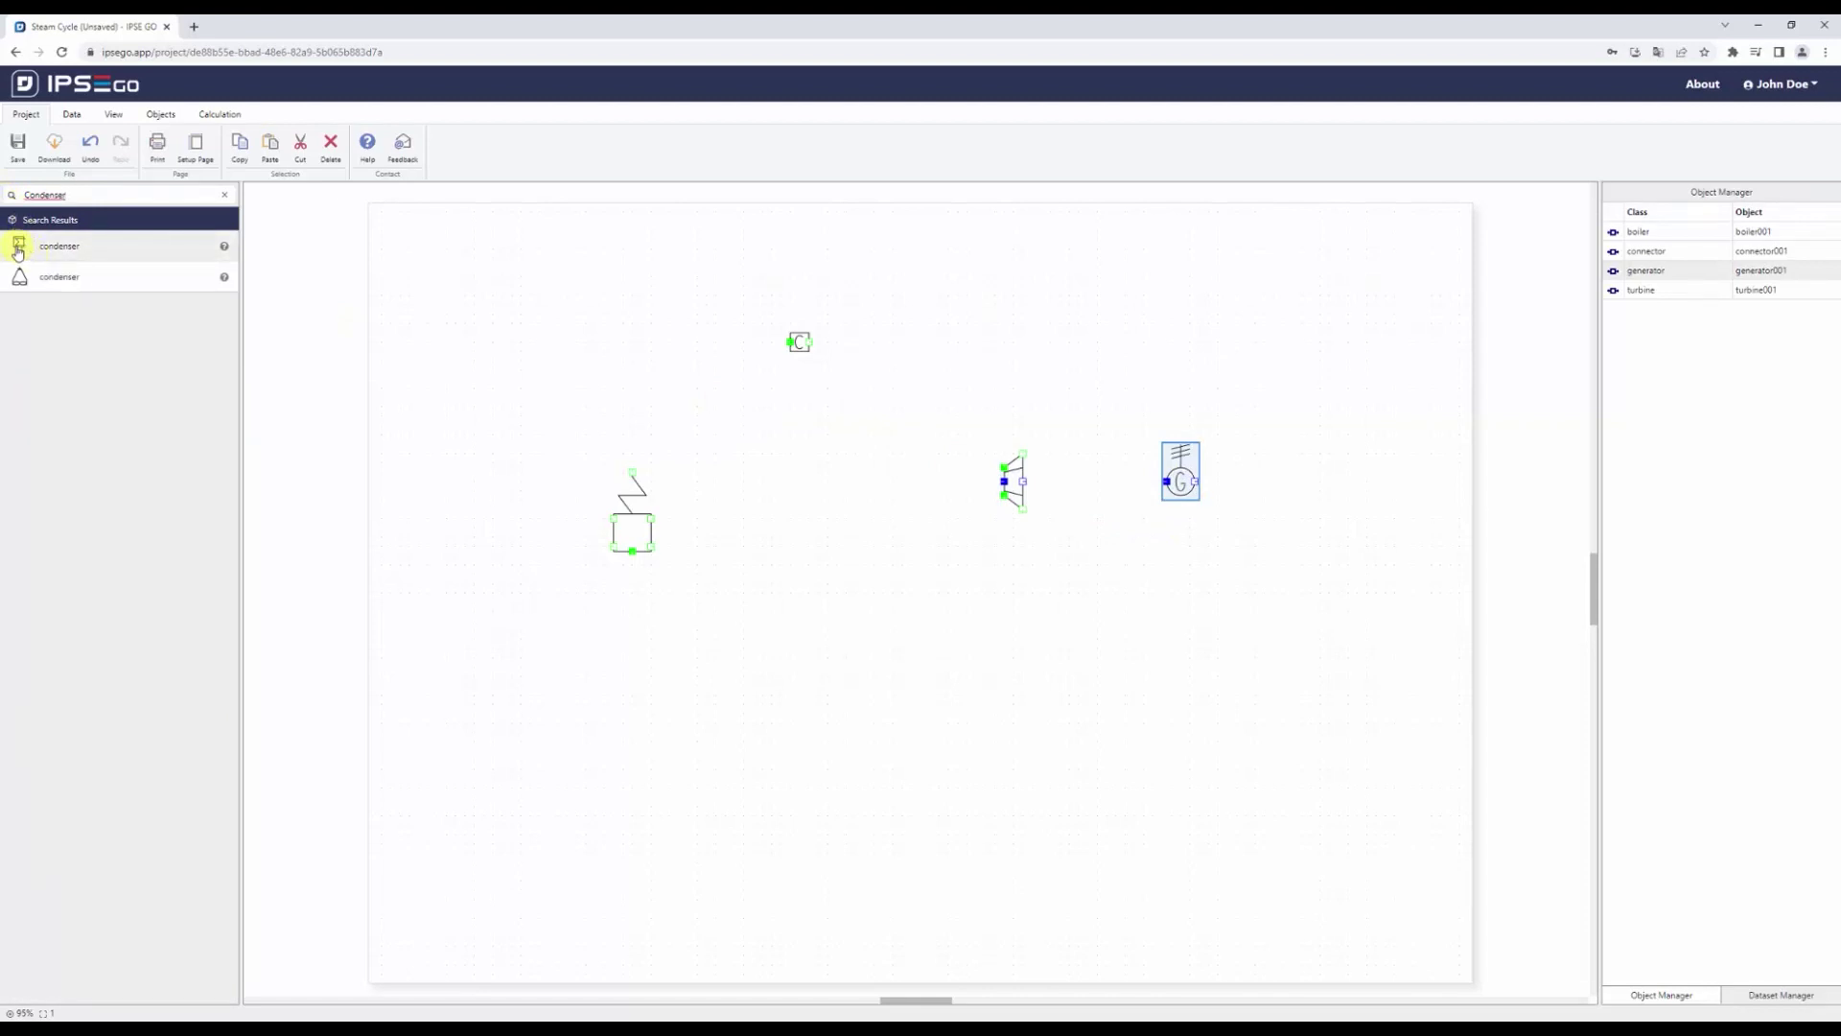
mouse_move(32, 255)
left_mouse_down()
mouse_move(1191, 551)
mouse_move(1026, 633)
left_mouse_up()
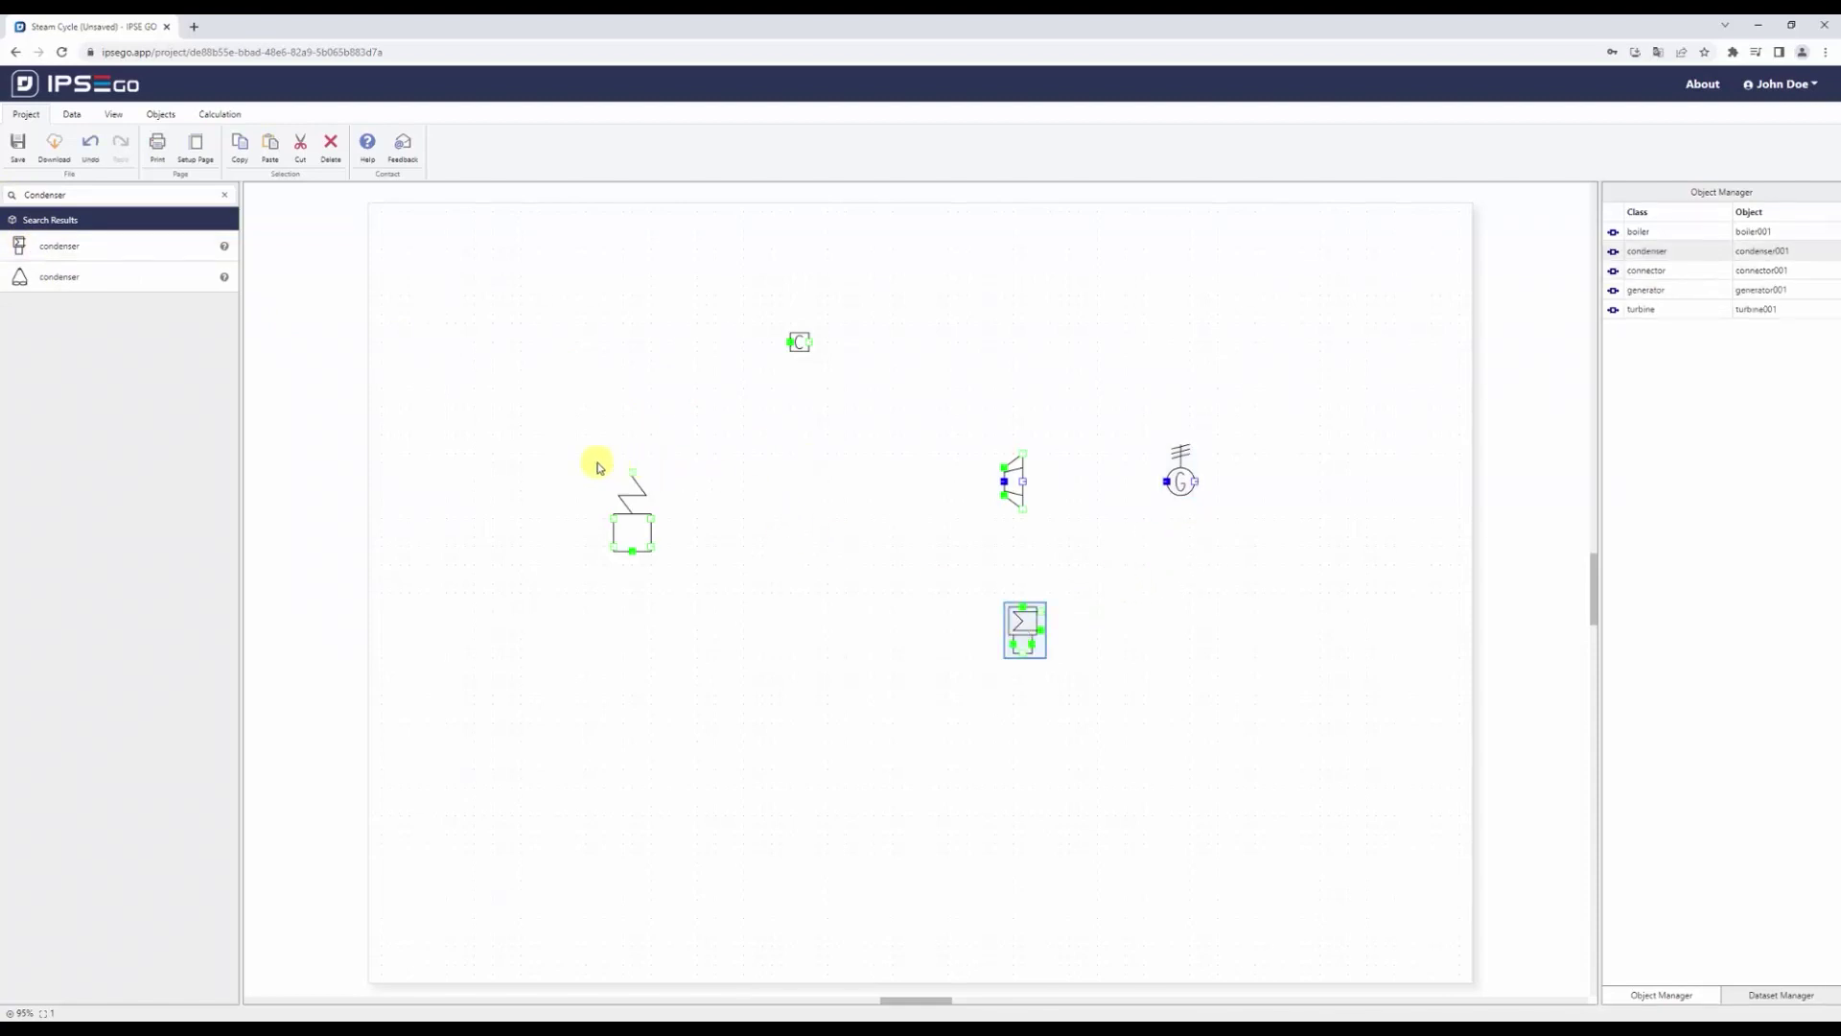
left_click(225, 248)
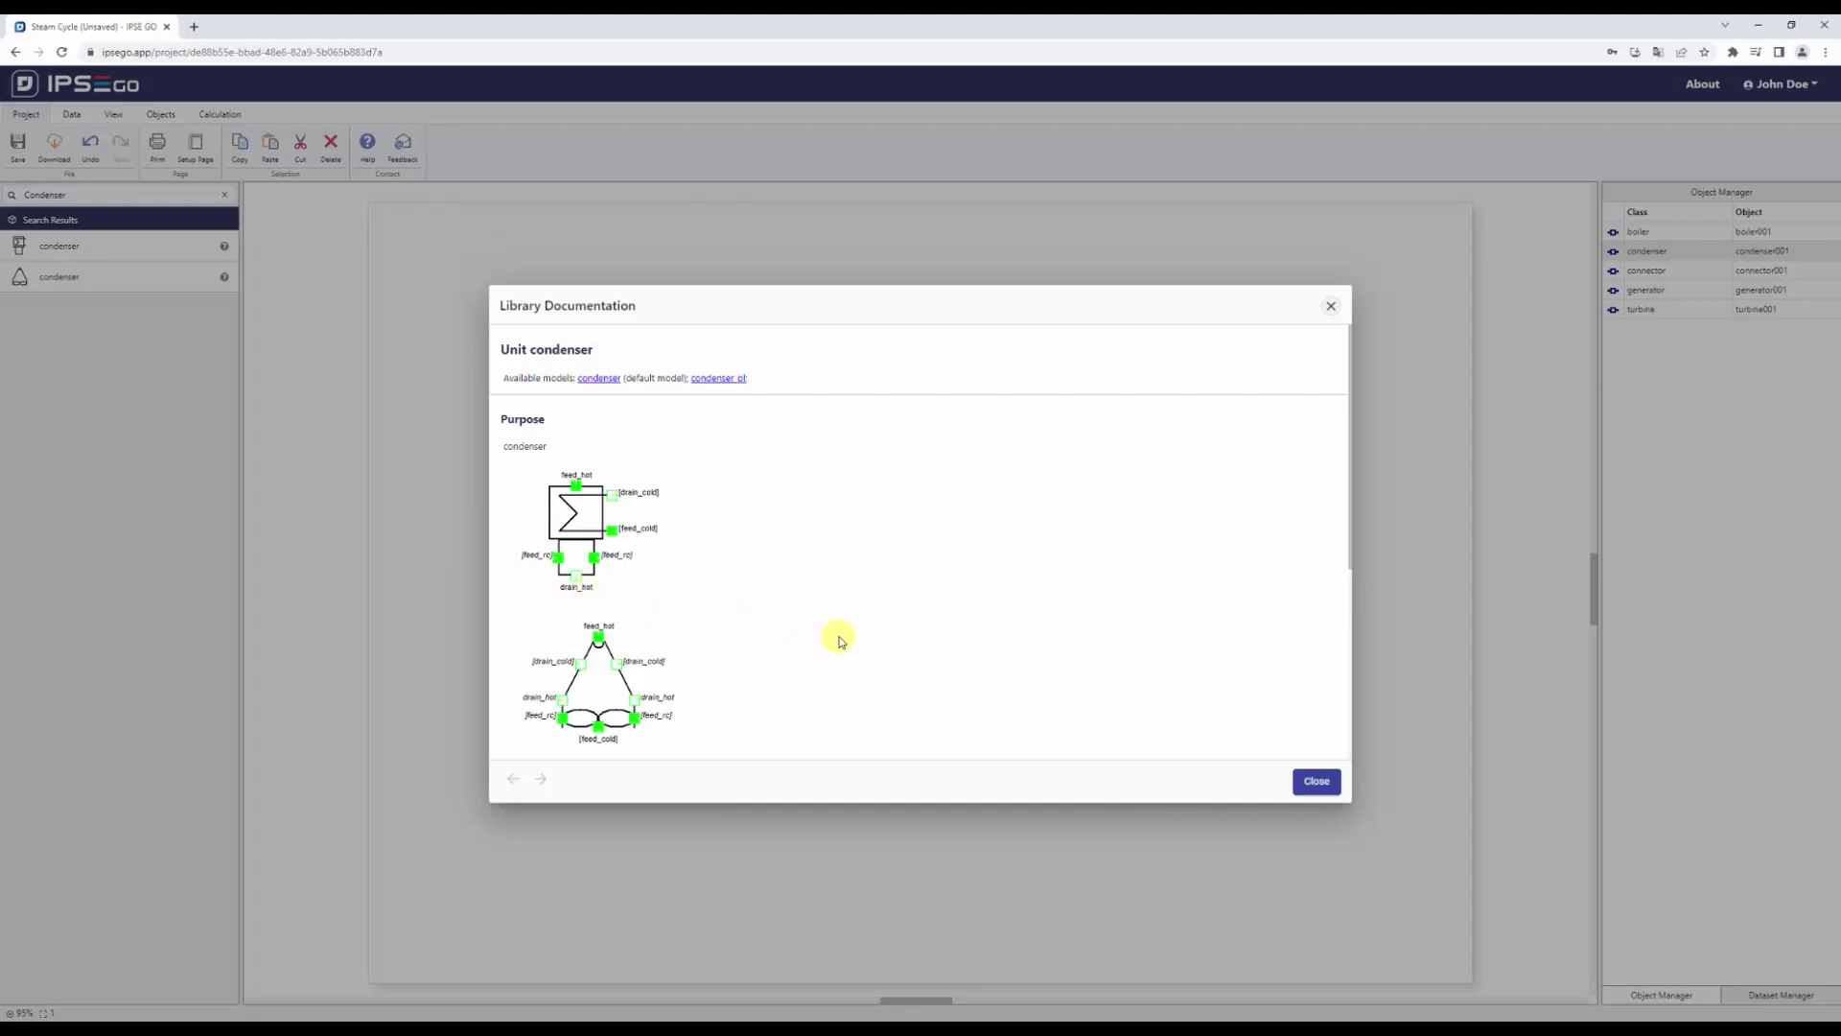
left_click(1318, 781)
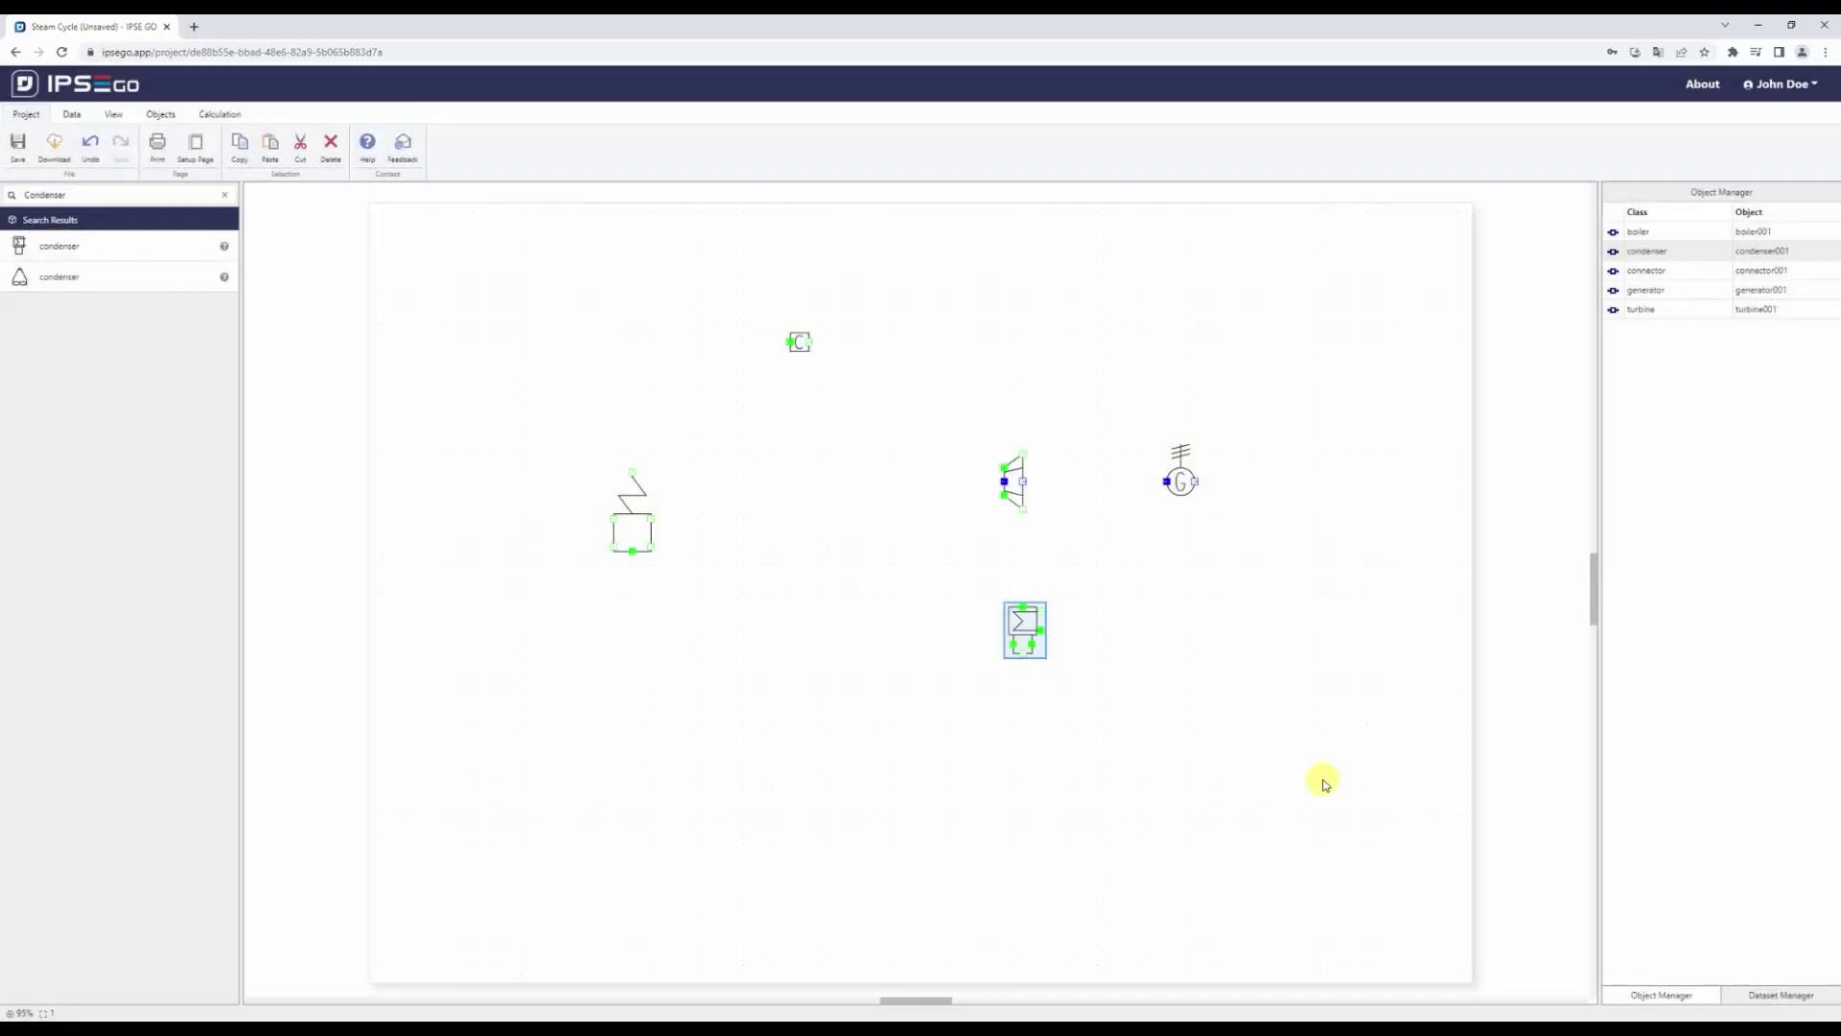
- Search the palette for pump and place it lower left of the condenser
left_click(225, 194)
left_click(135, 193)
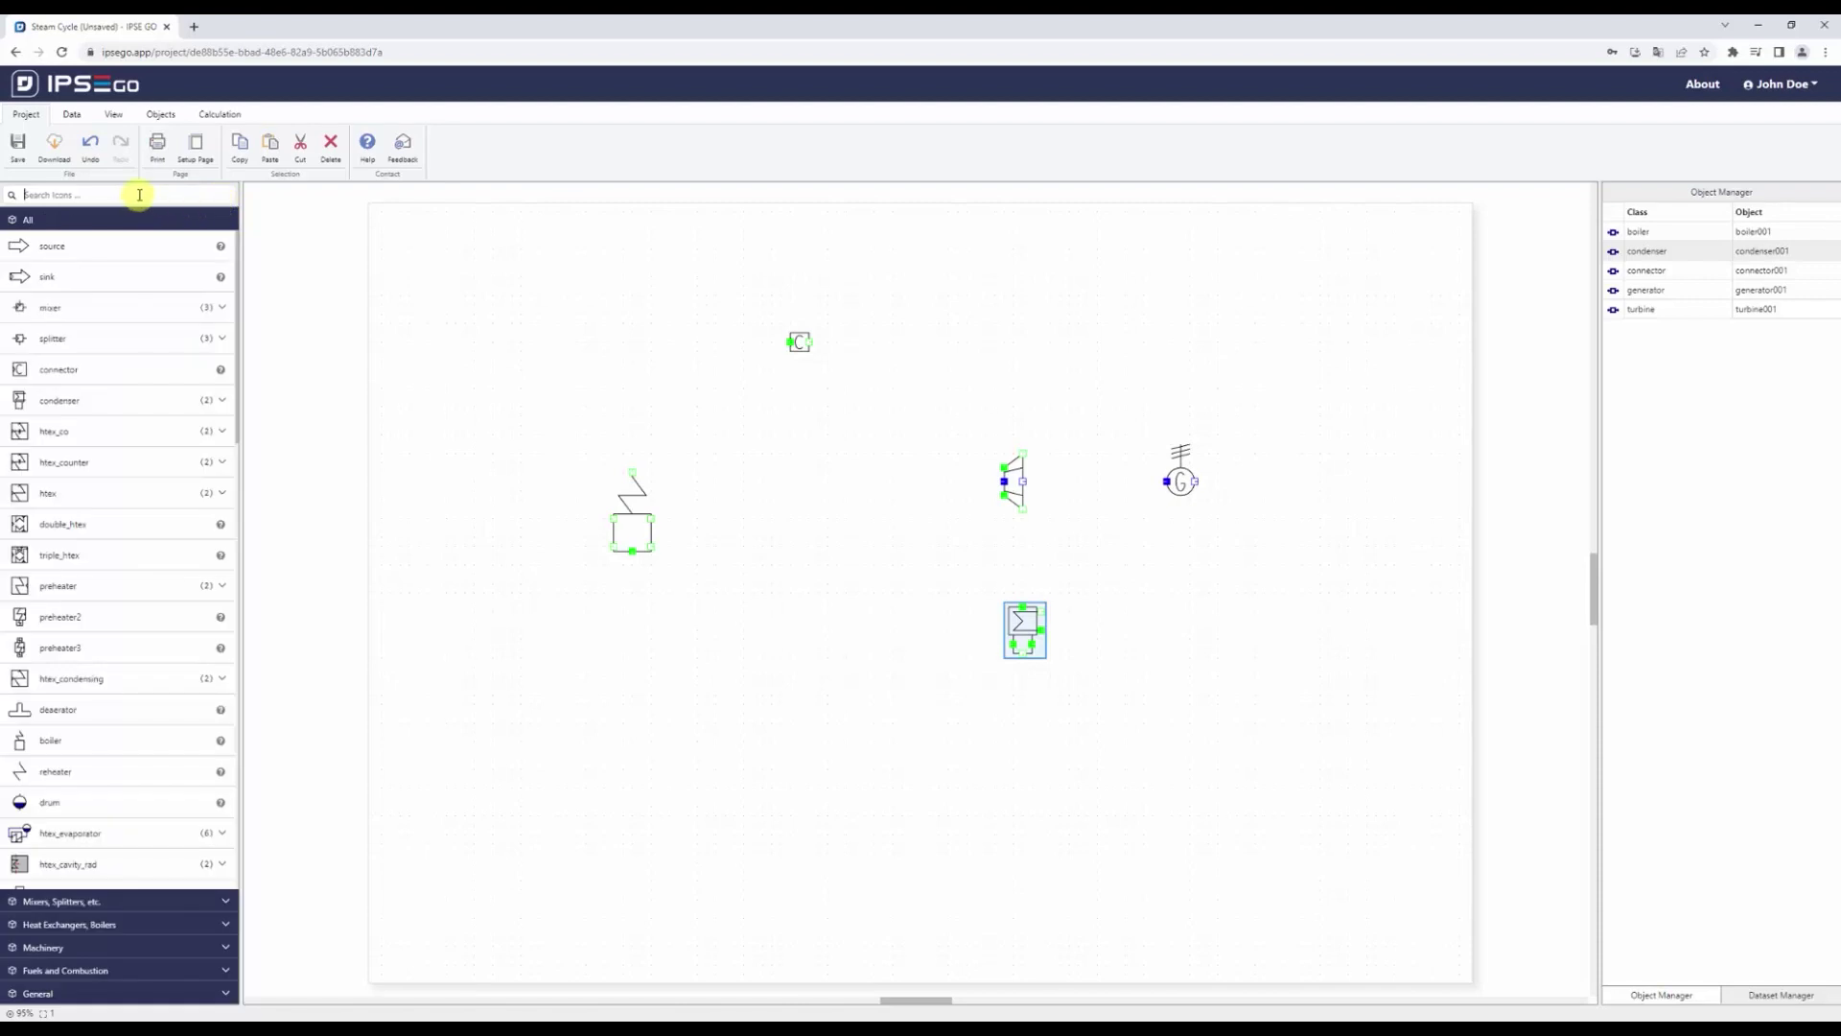
type("pump")
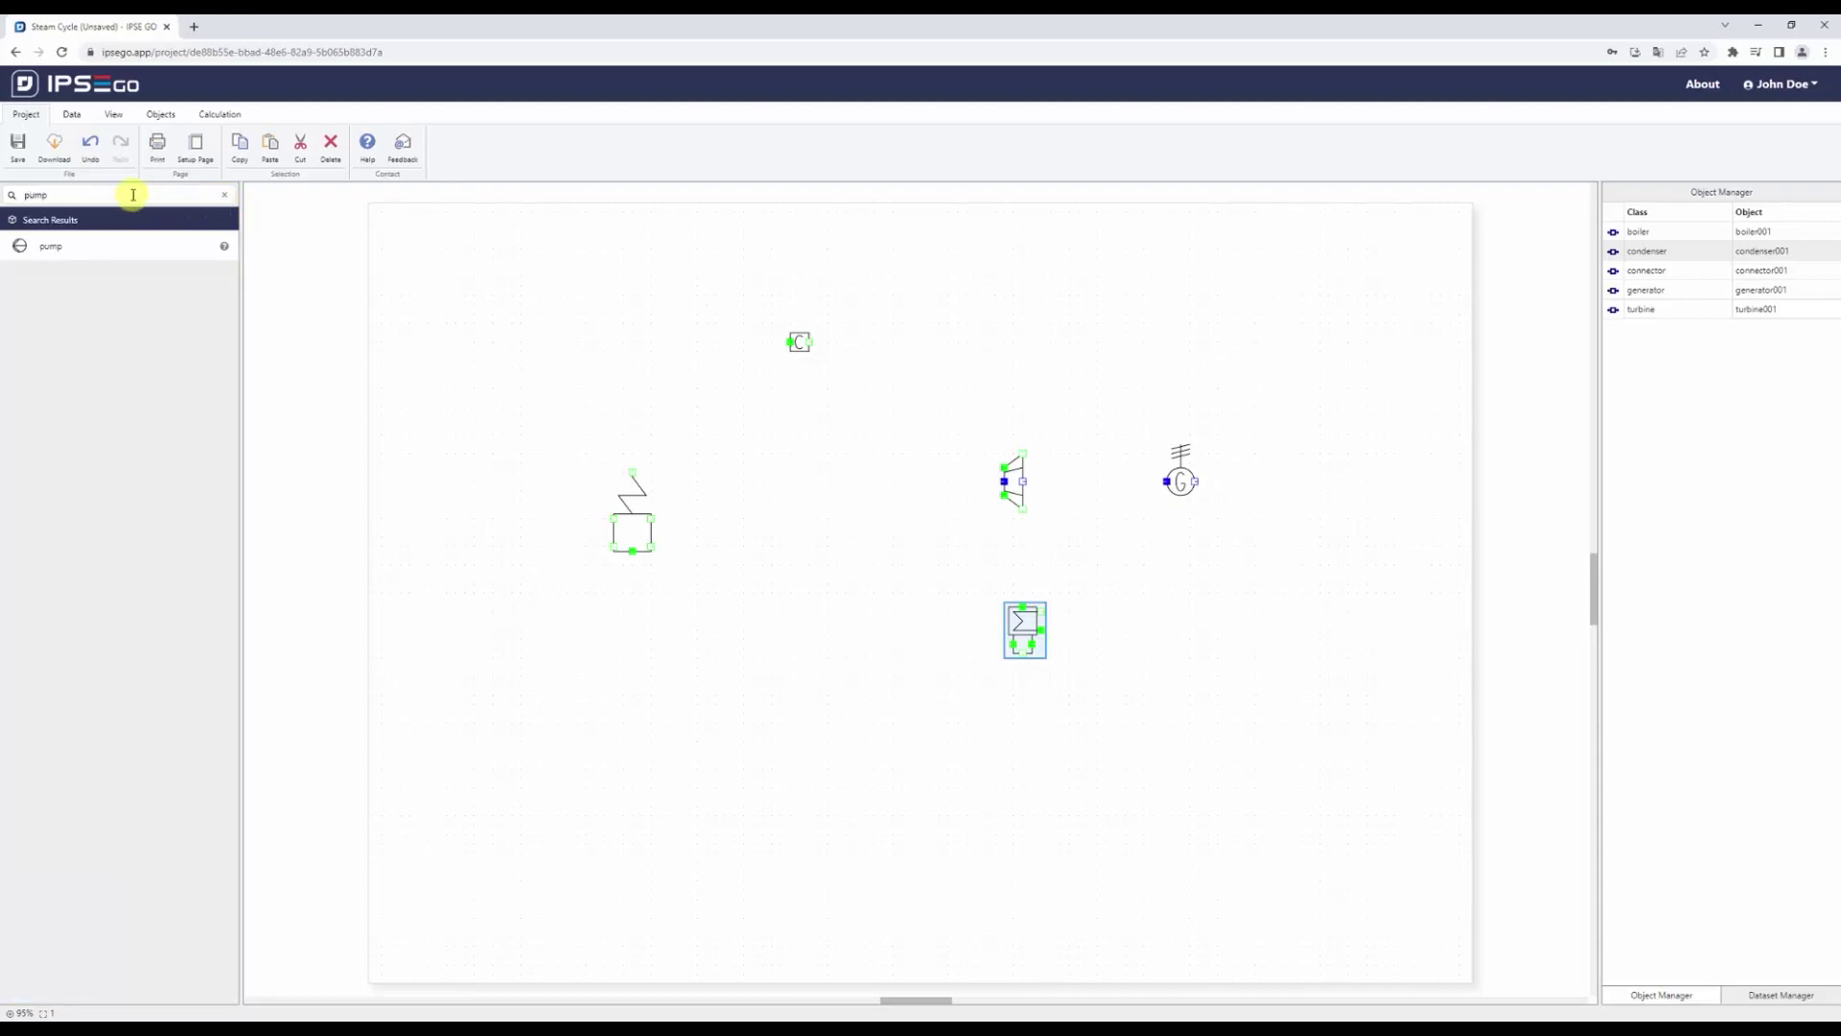
left_click_drag(36, 256, 809, 696)
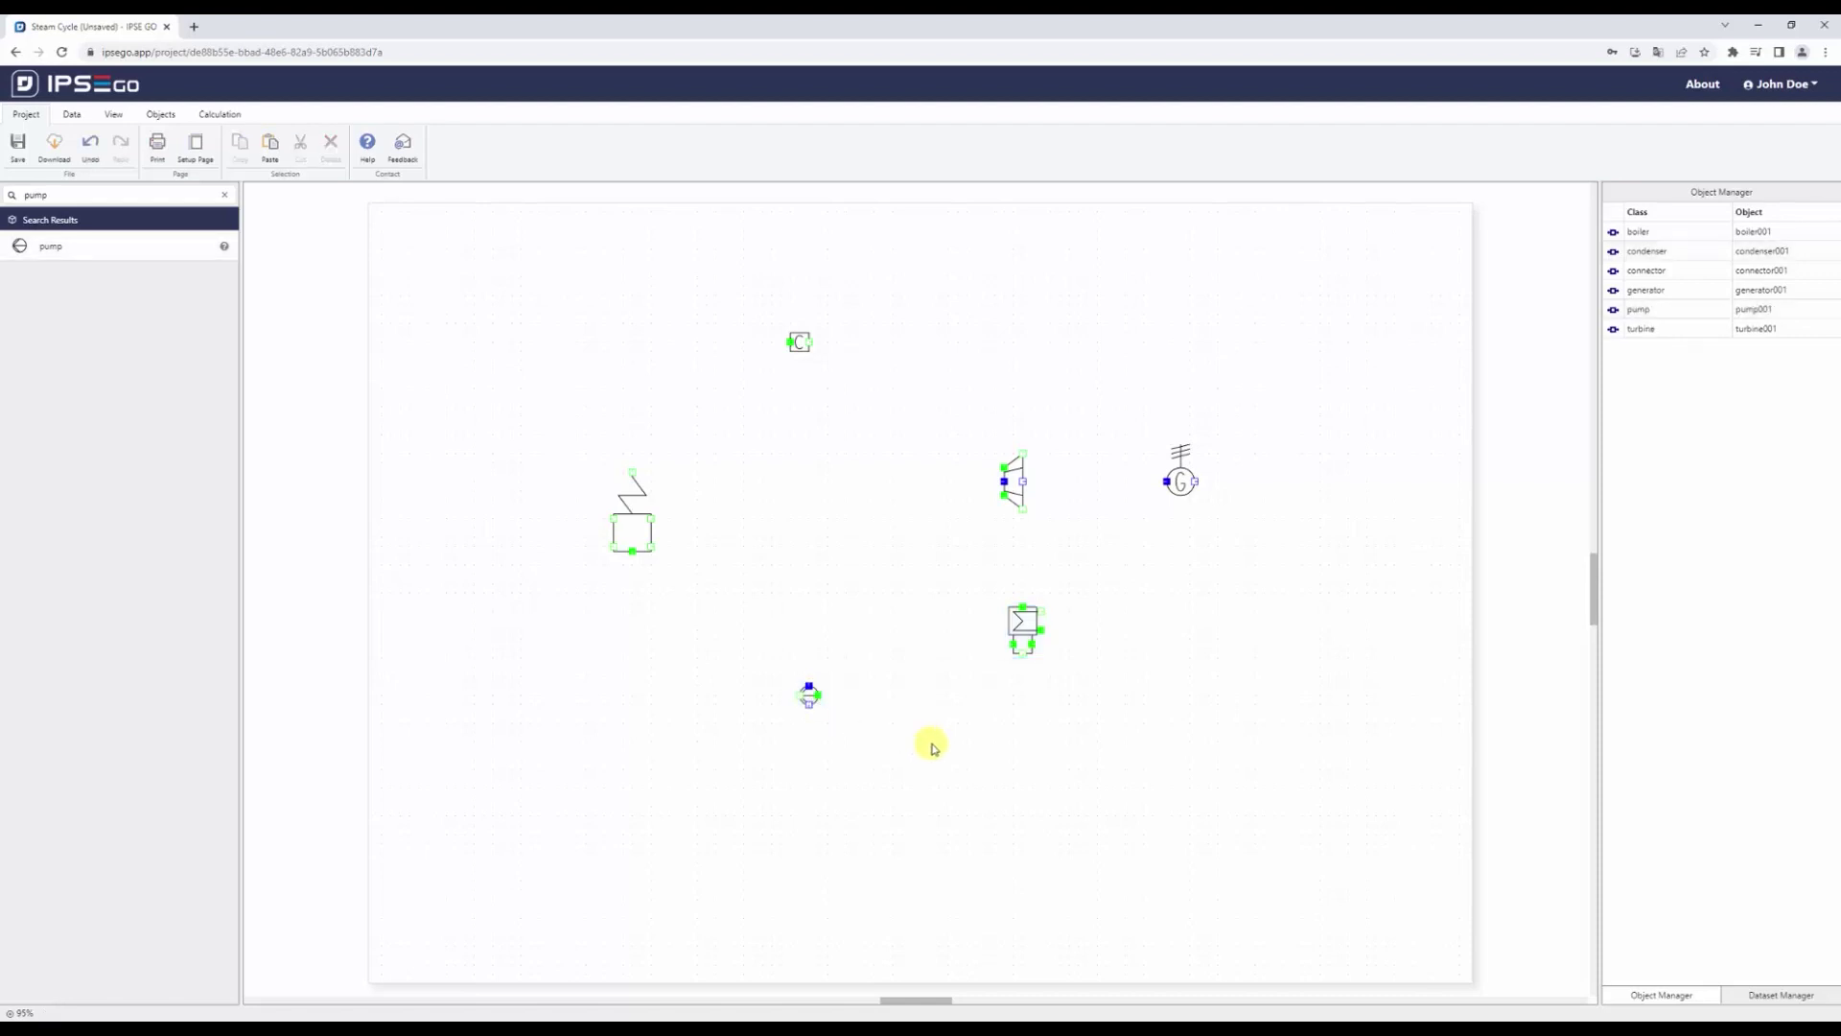
- Draw streams from the boiler to the connector and from the connector into the turbine
left_click(633, 473)
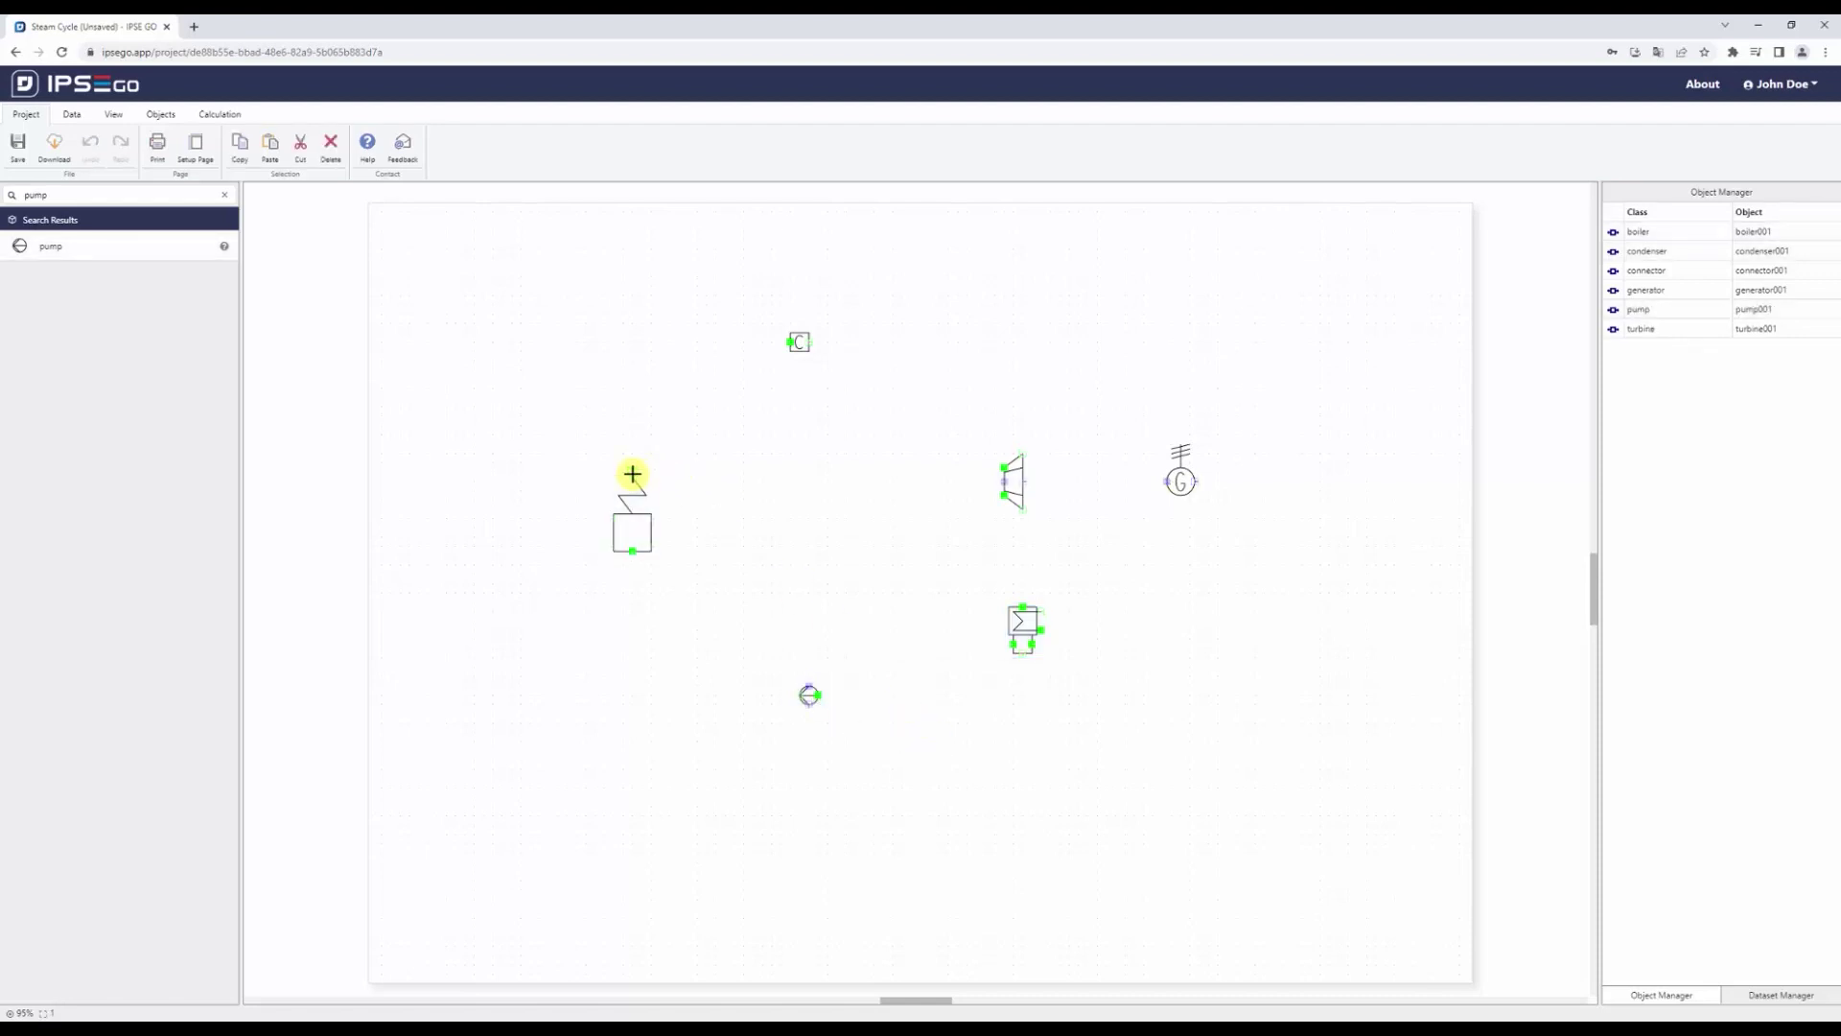
left_click(633, 350)
left_click(790, 347)
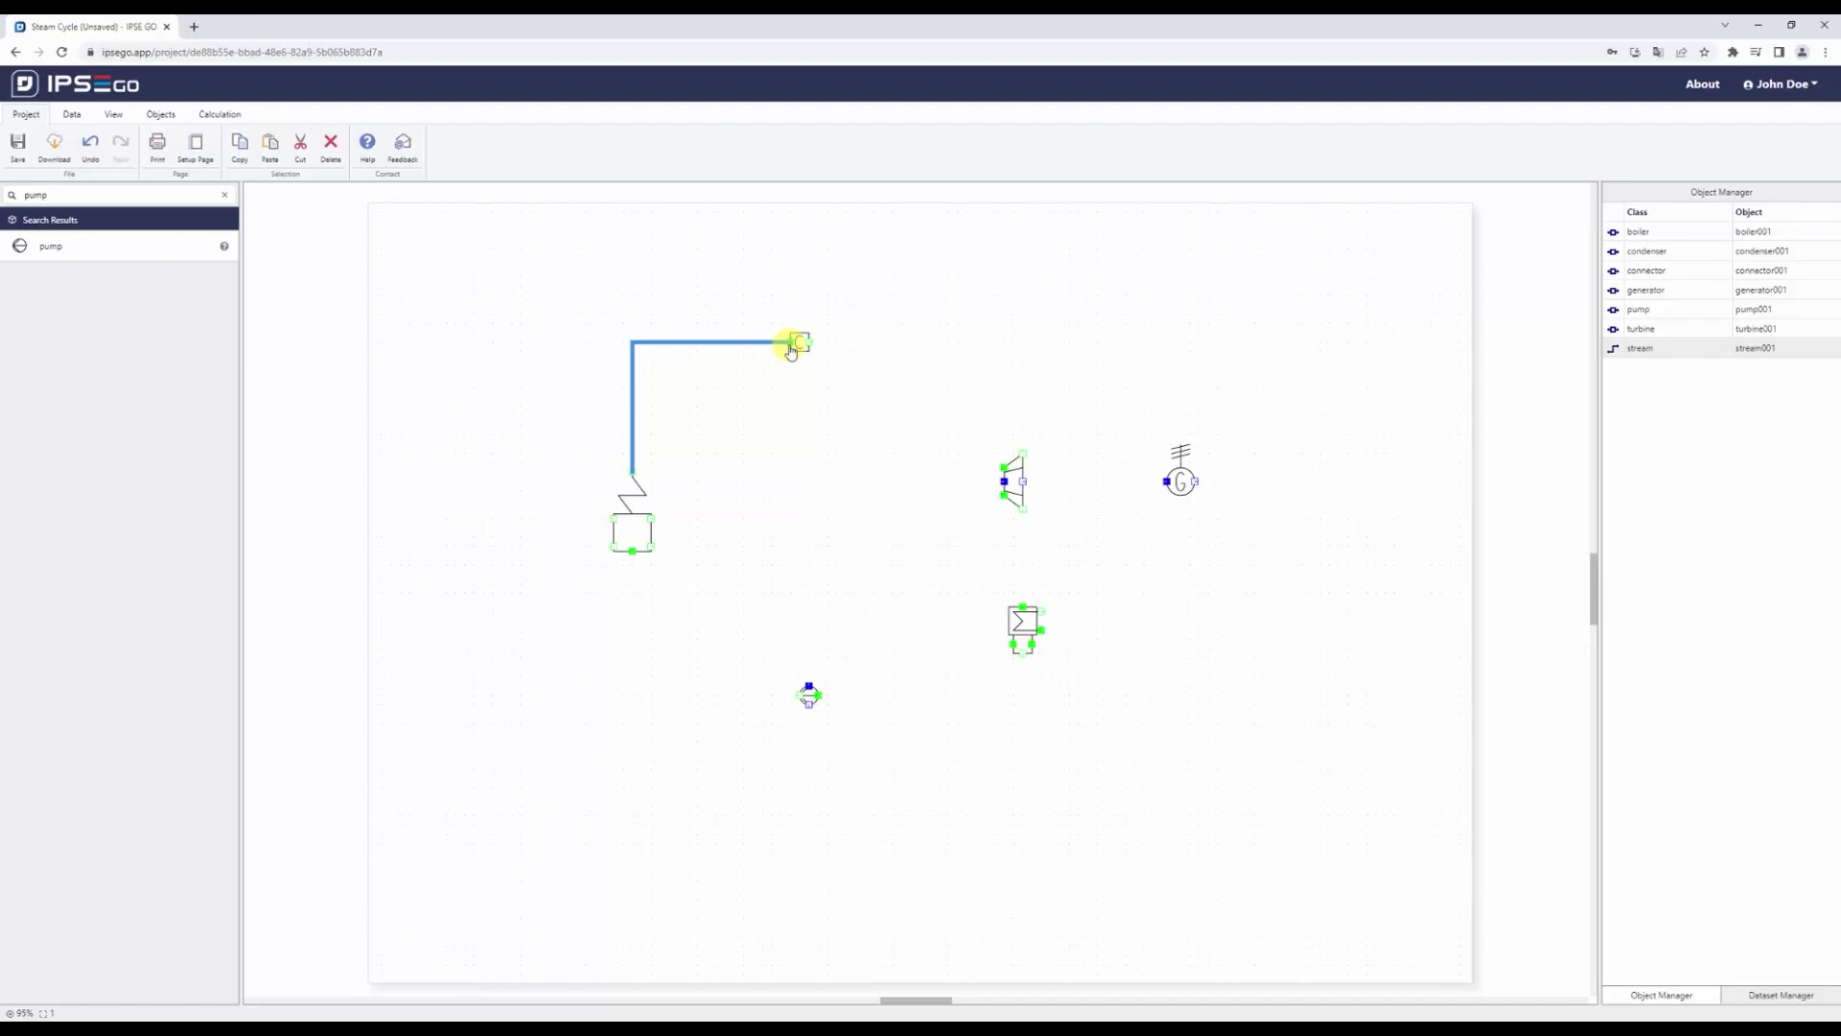
left_click(808, 342)
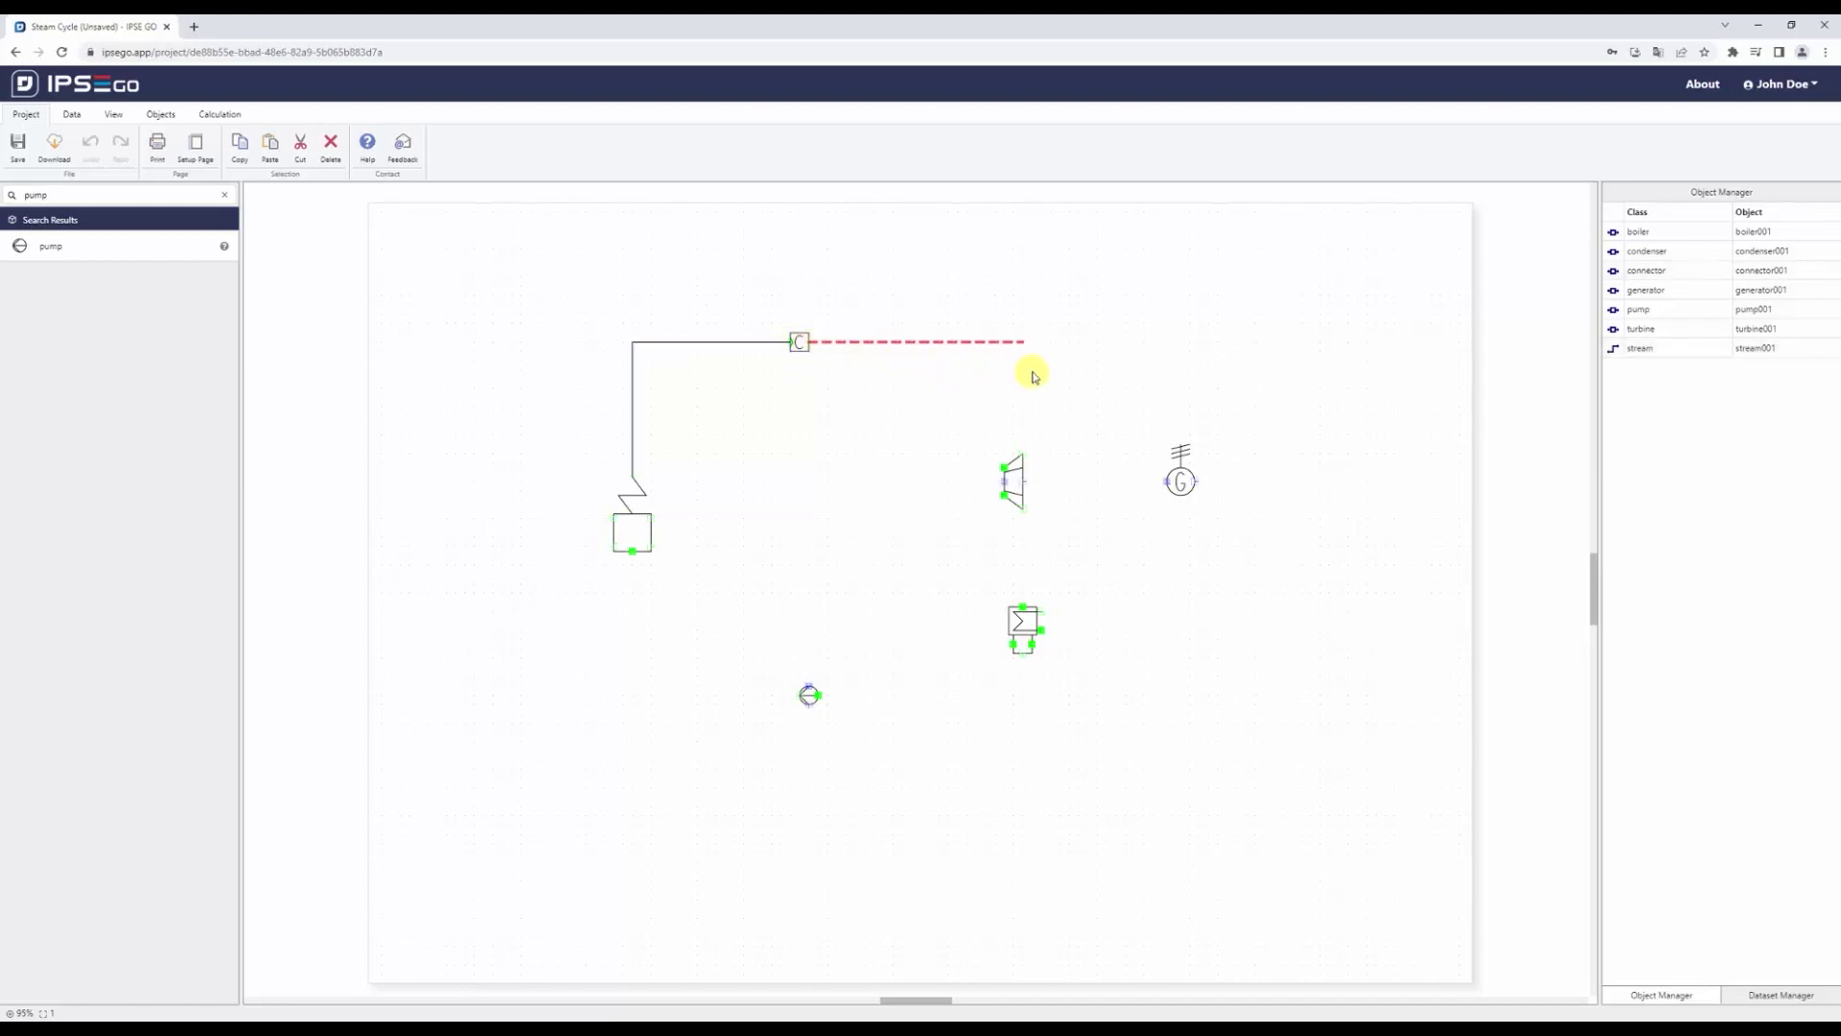
left_click(997, 382)
left_click(1003, 472)
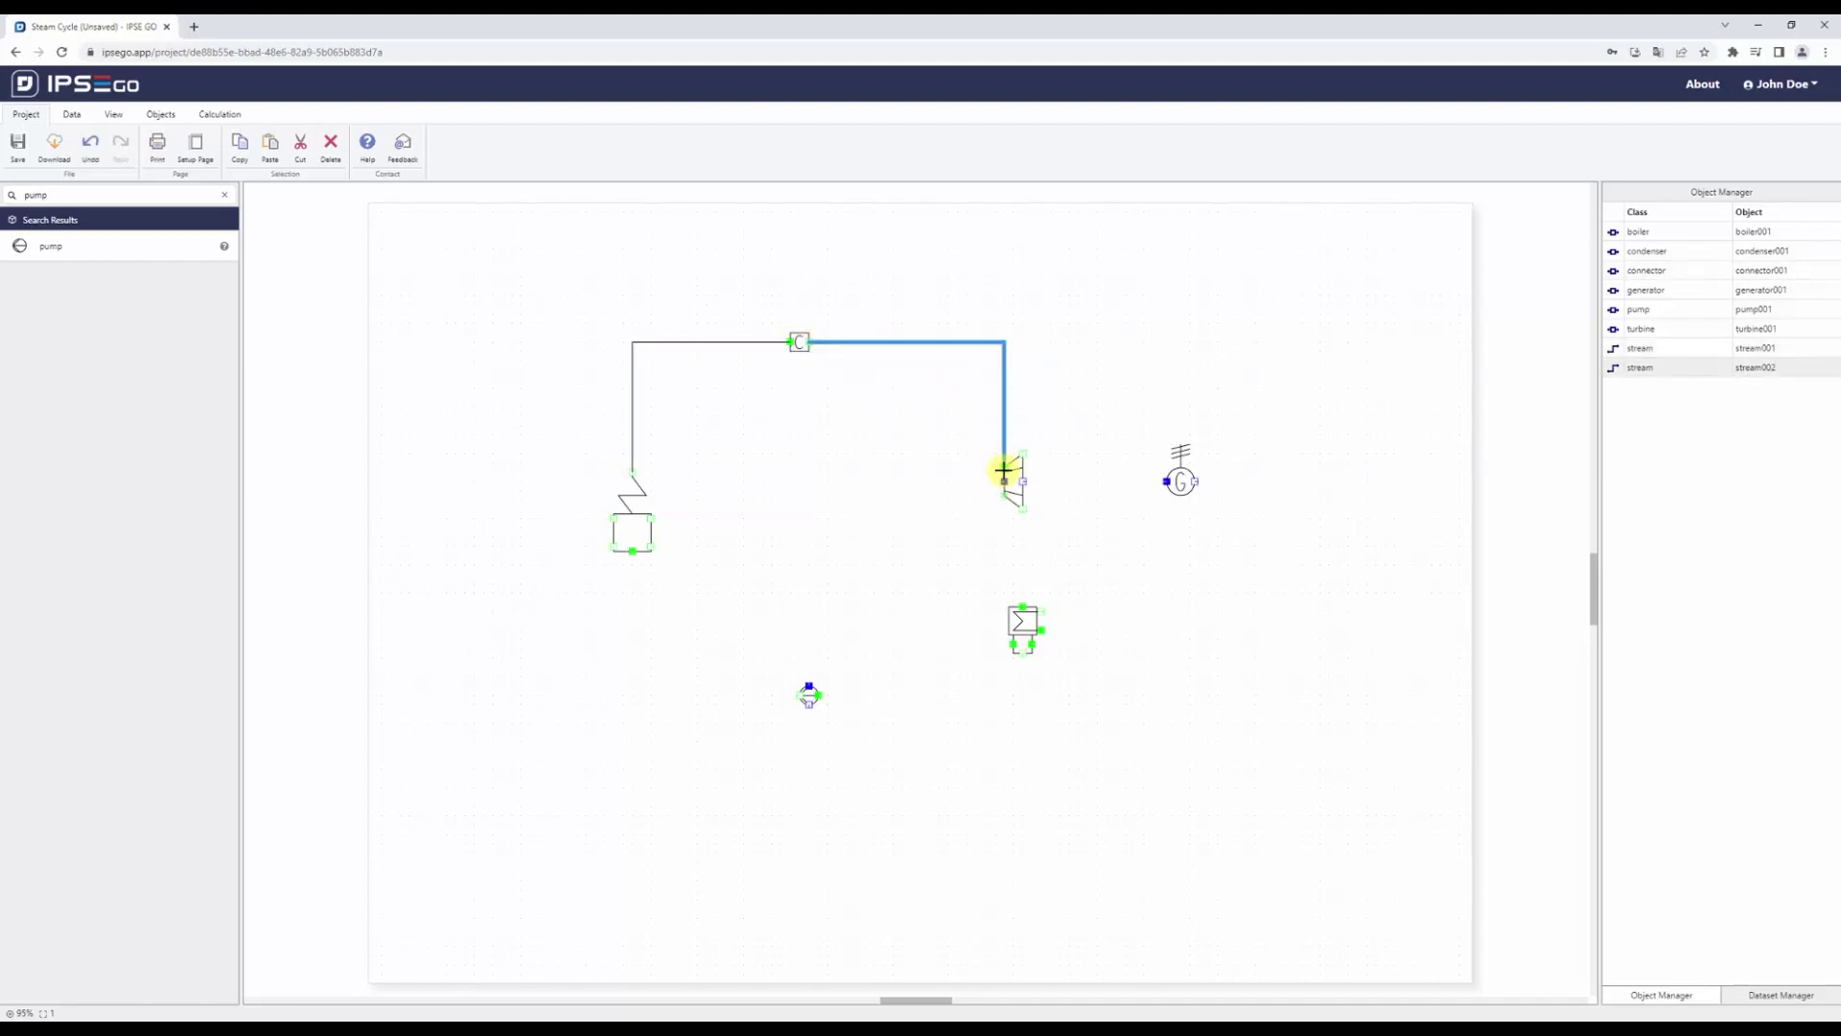
- Connect turbine to condenser, condenser to pump, and pump to boiler; add a turbine-generator shaft
left_click(1020, 506)
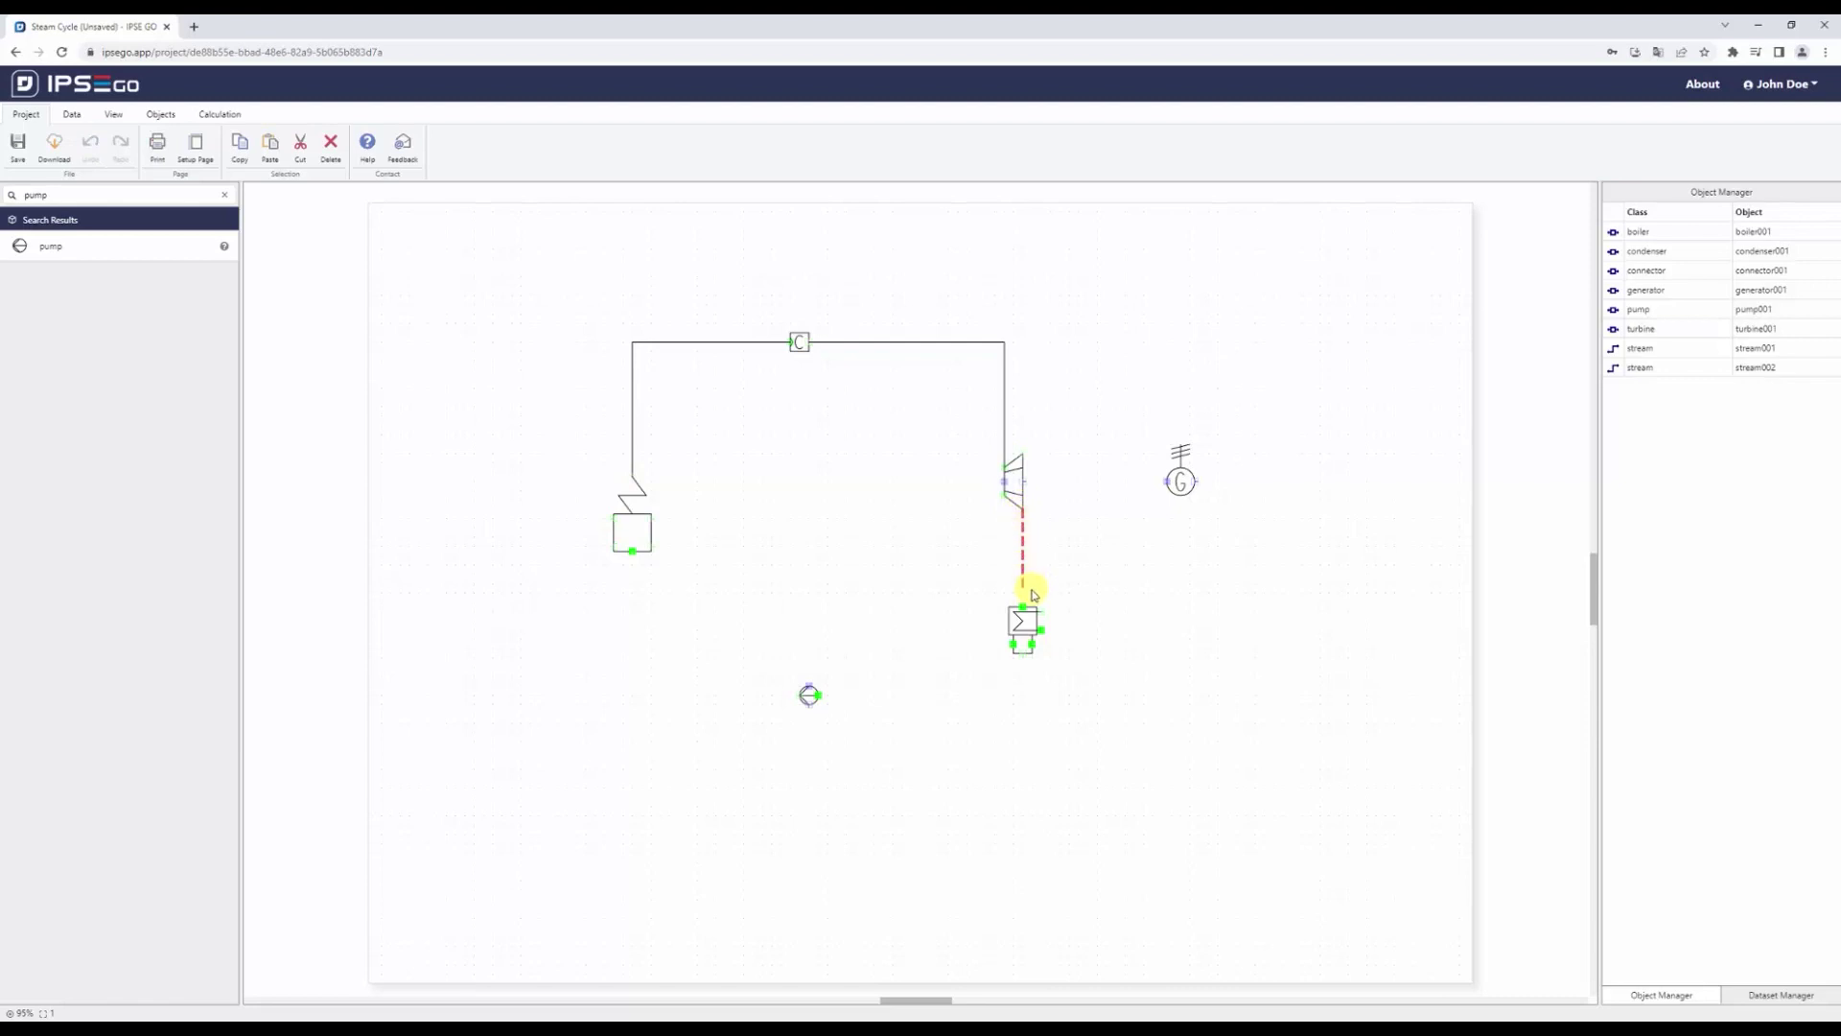
left_click(1022, 610)
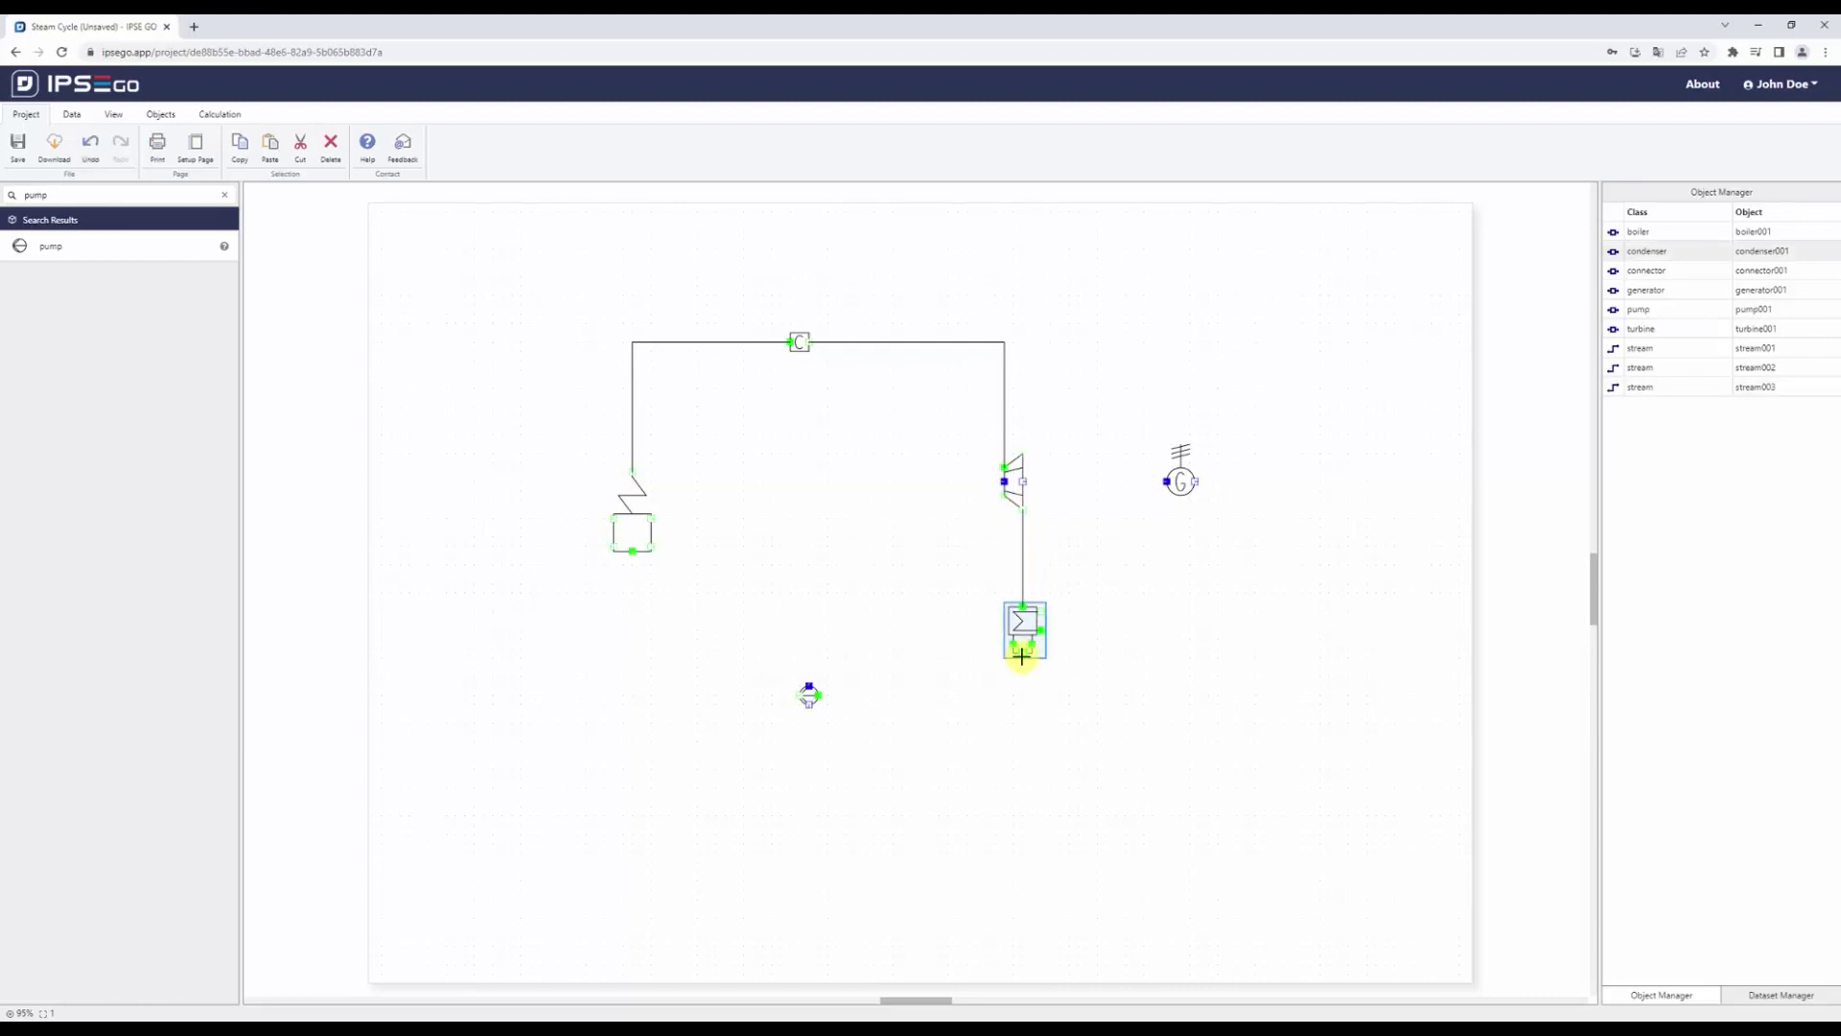
left_click(1021, 676)
left_click(1023, 704)
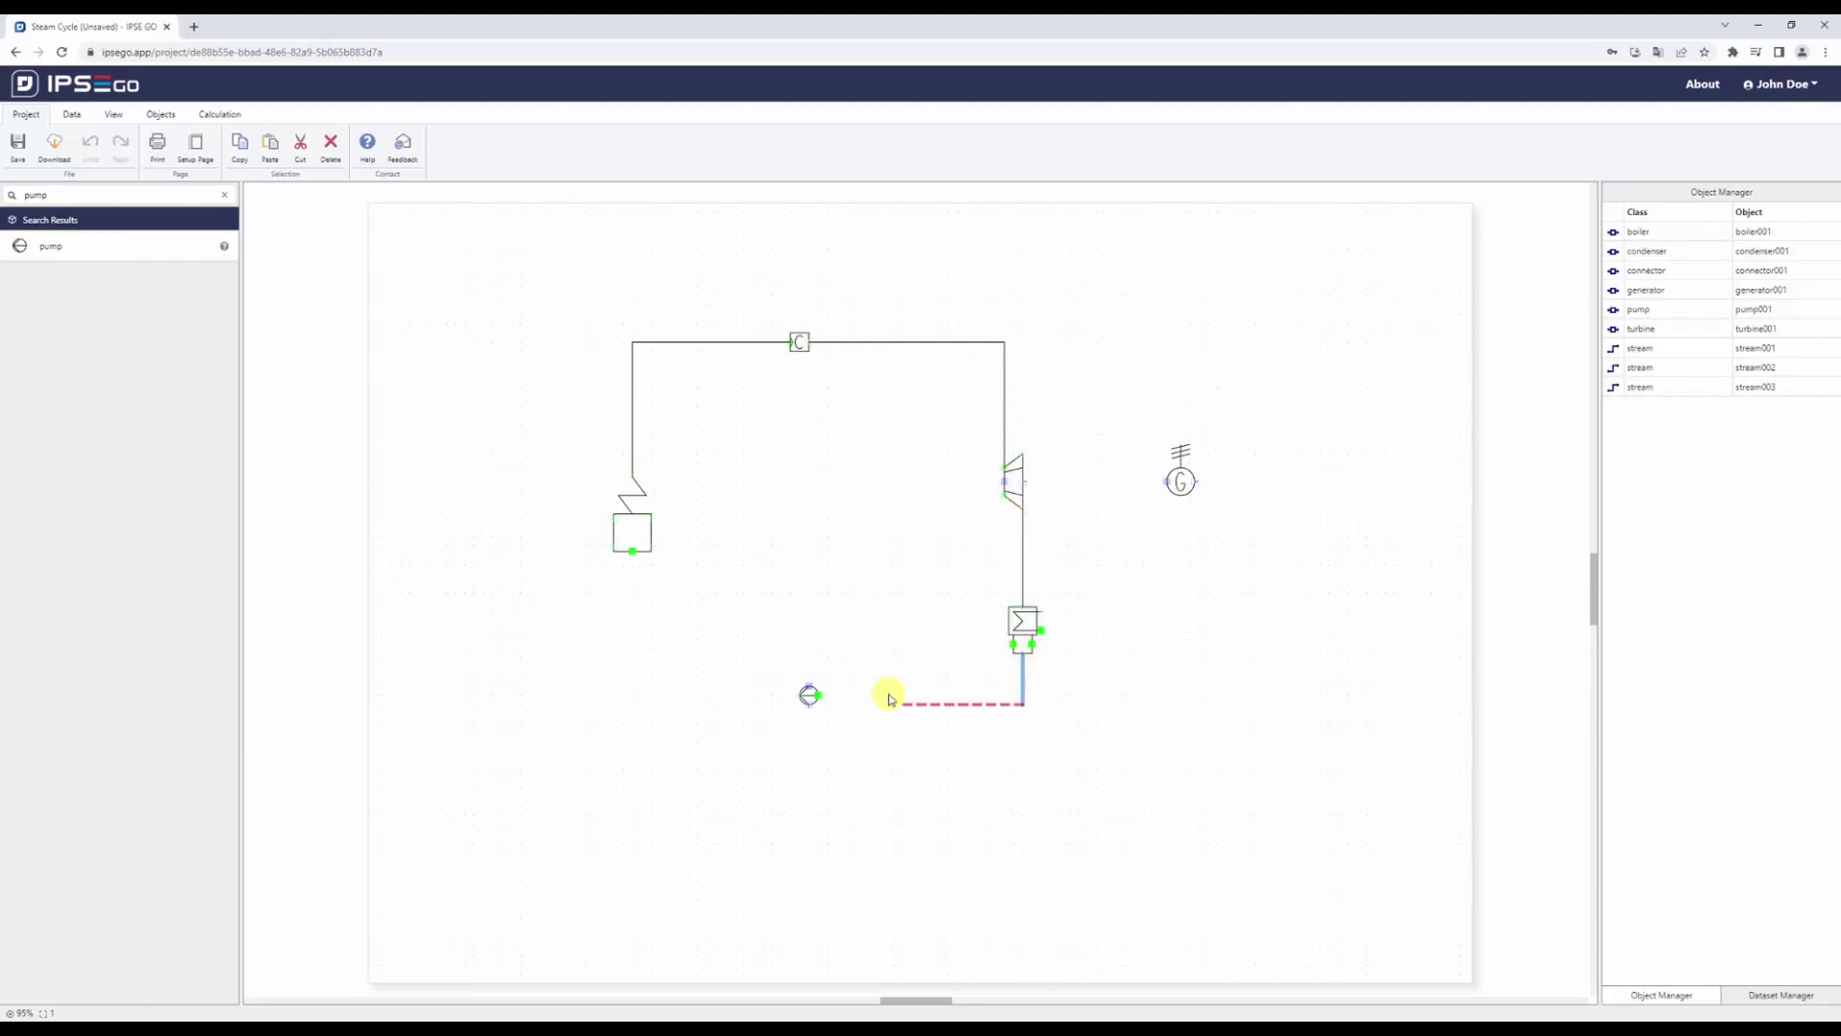
left_click(812, 696)
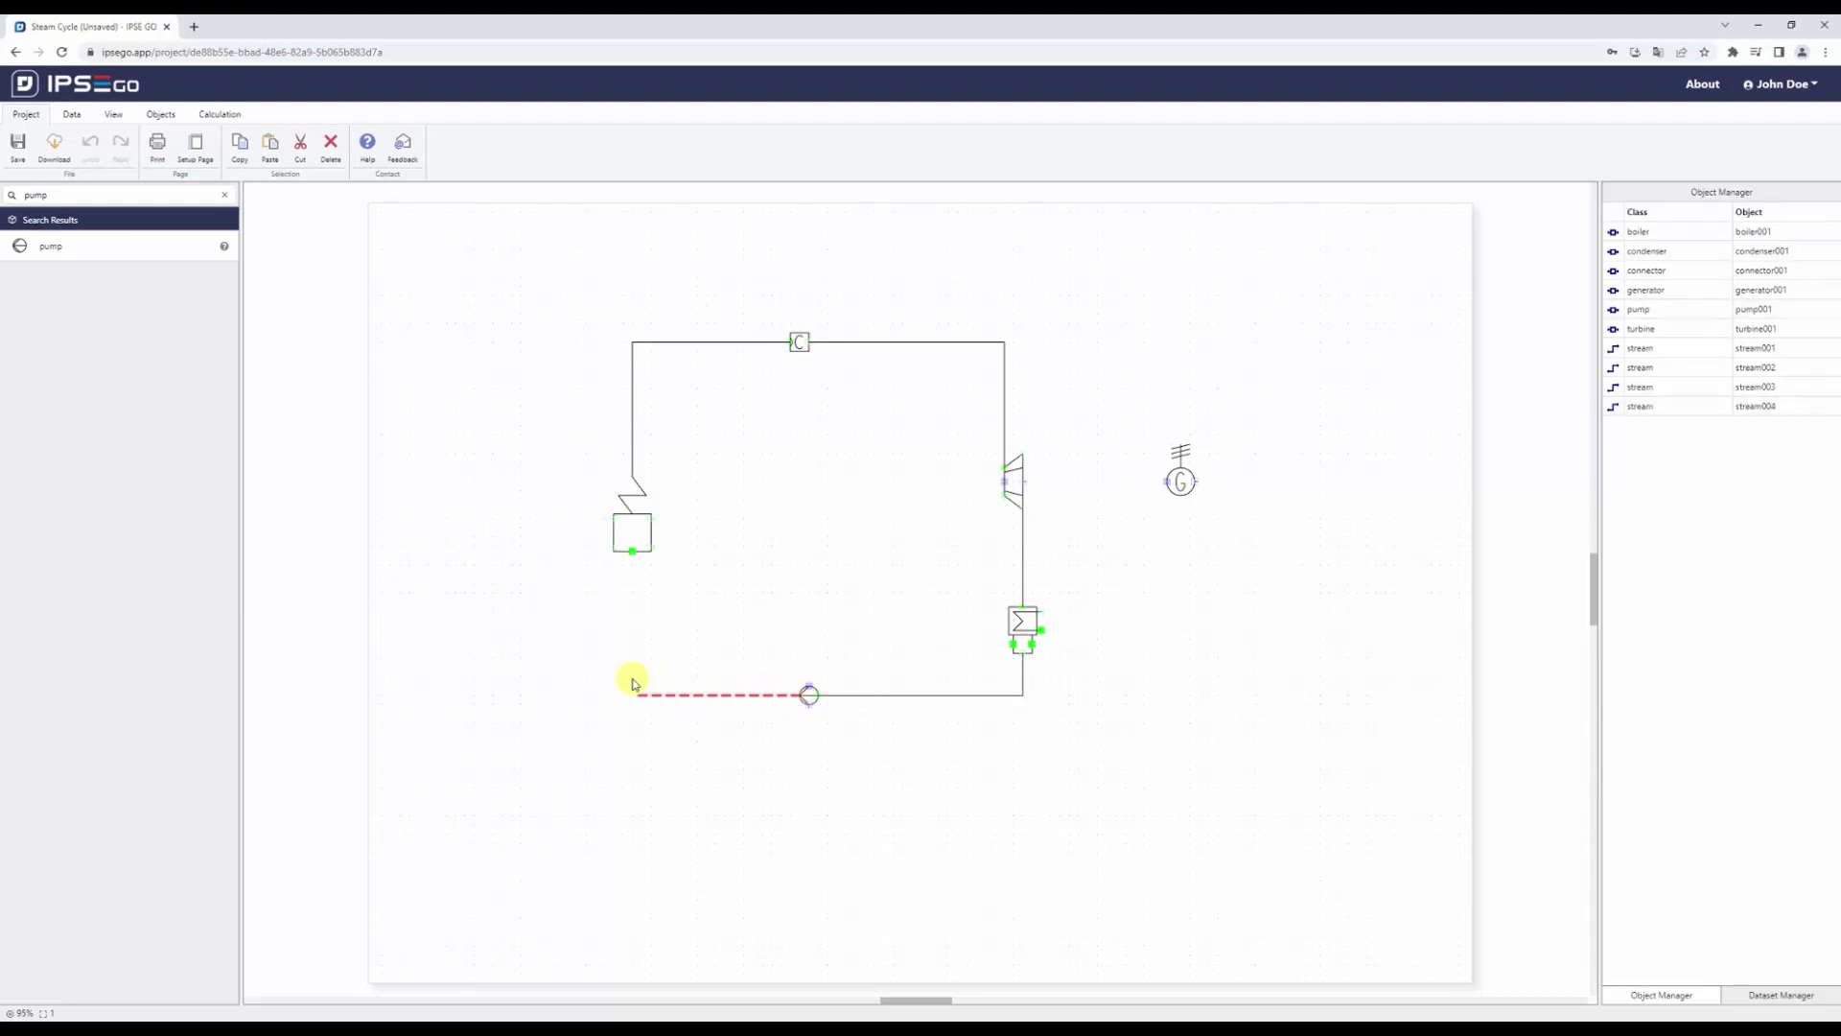
left_click(634, 551)
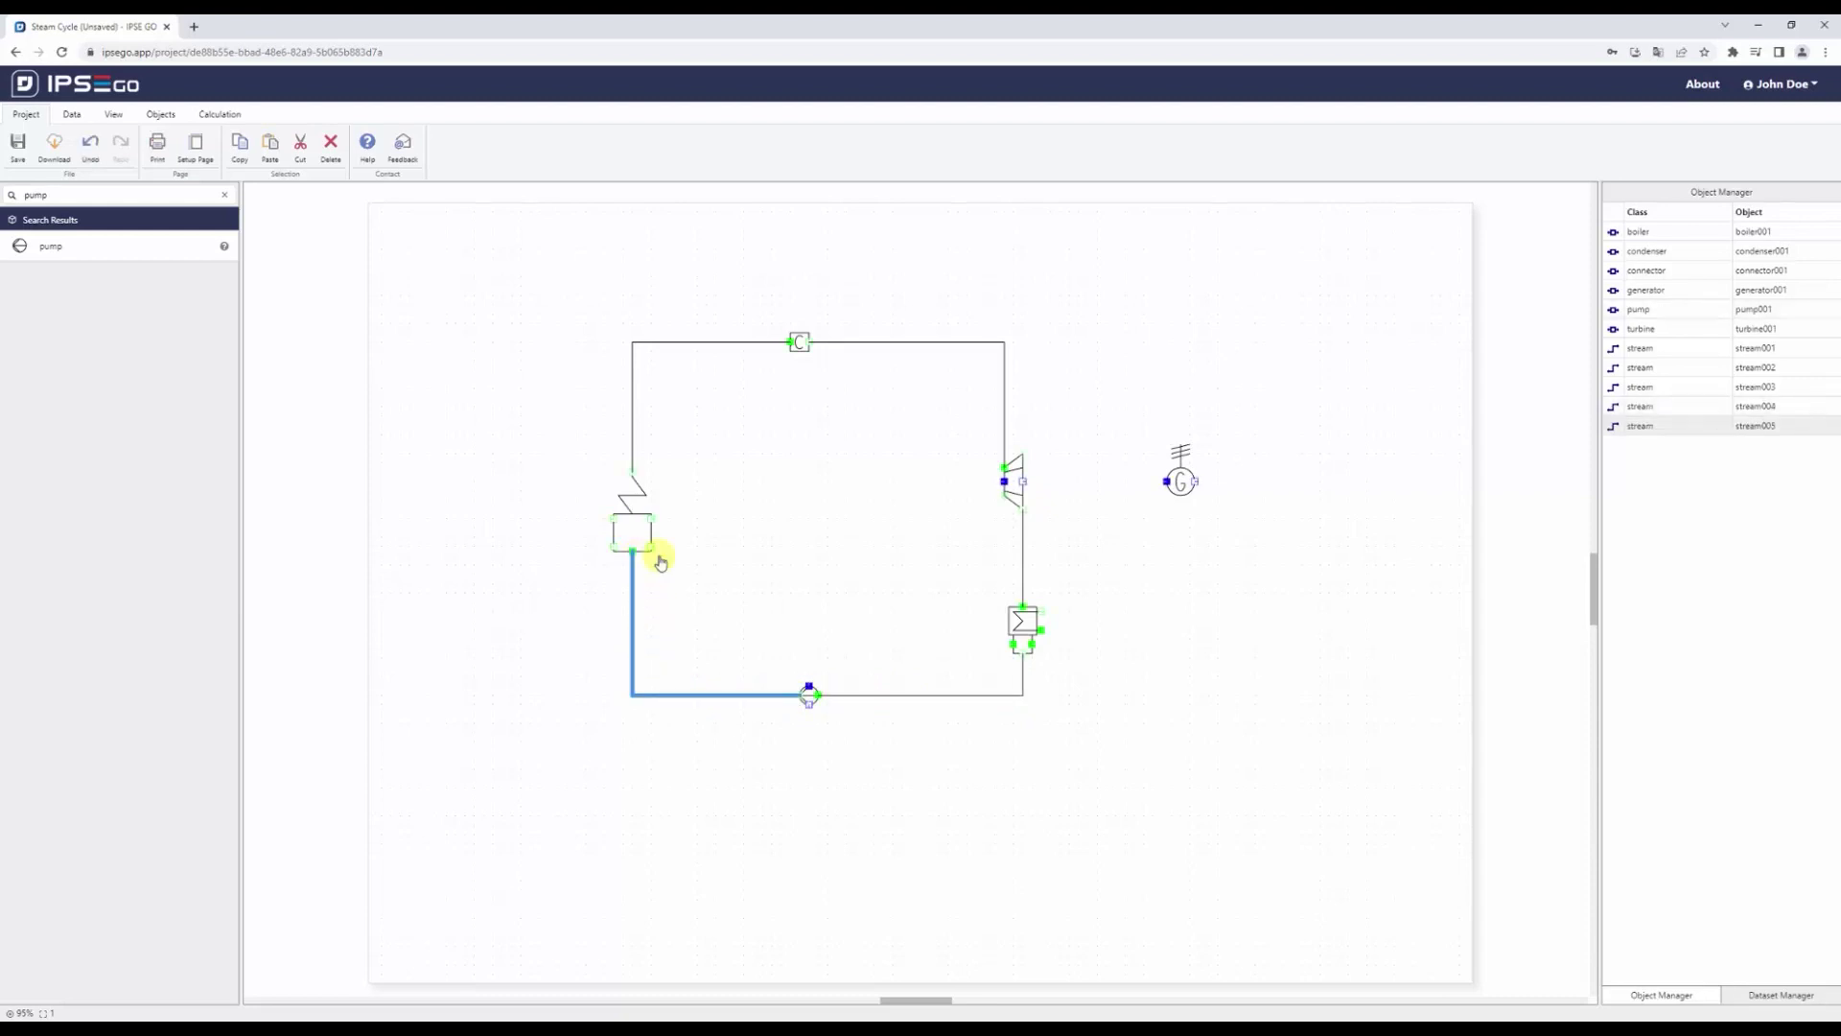
left_click(1013, 481)
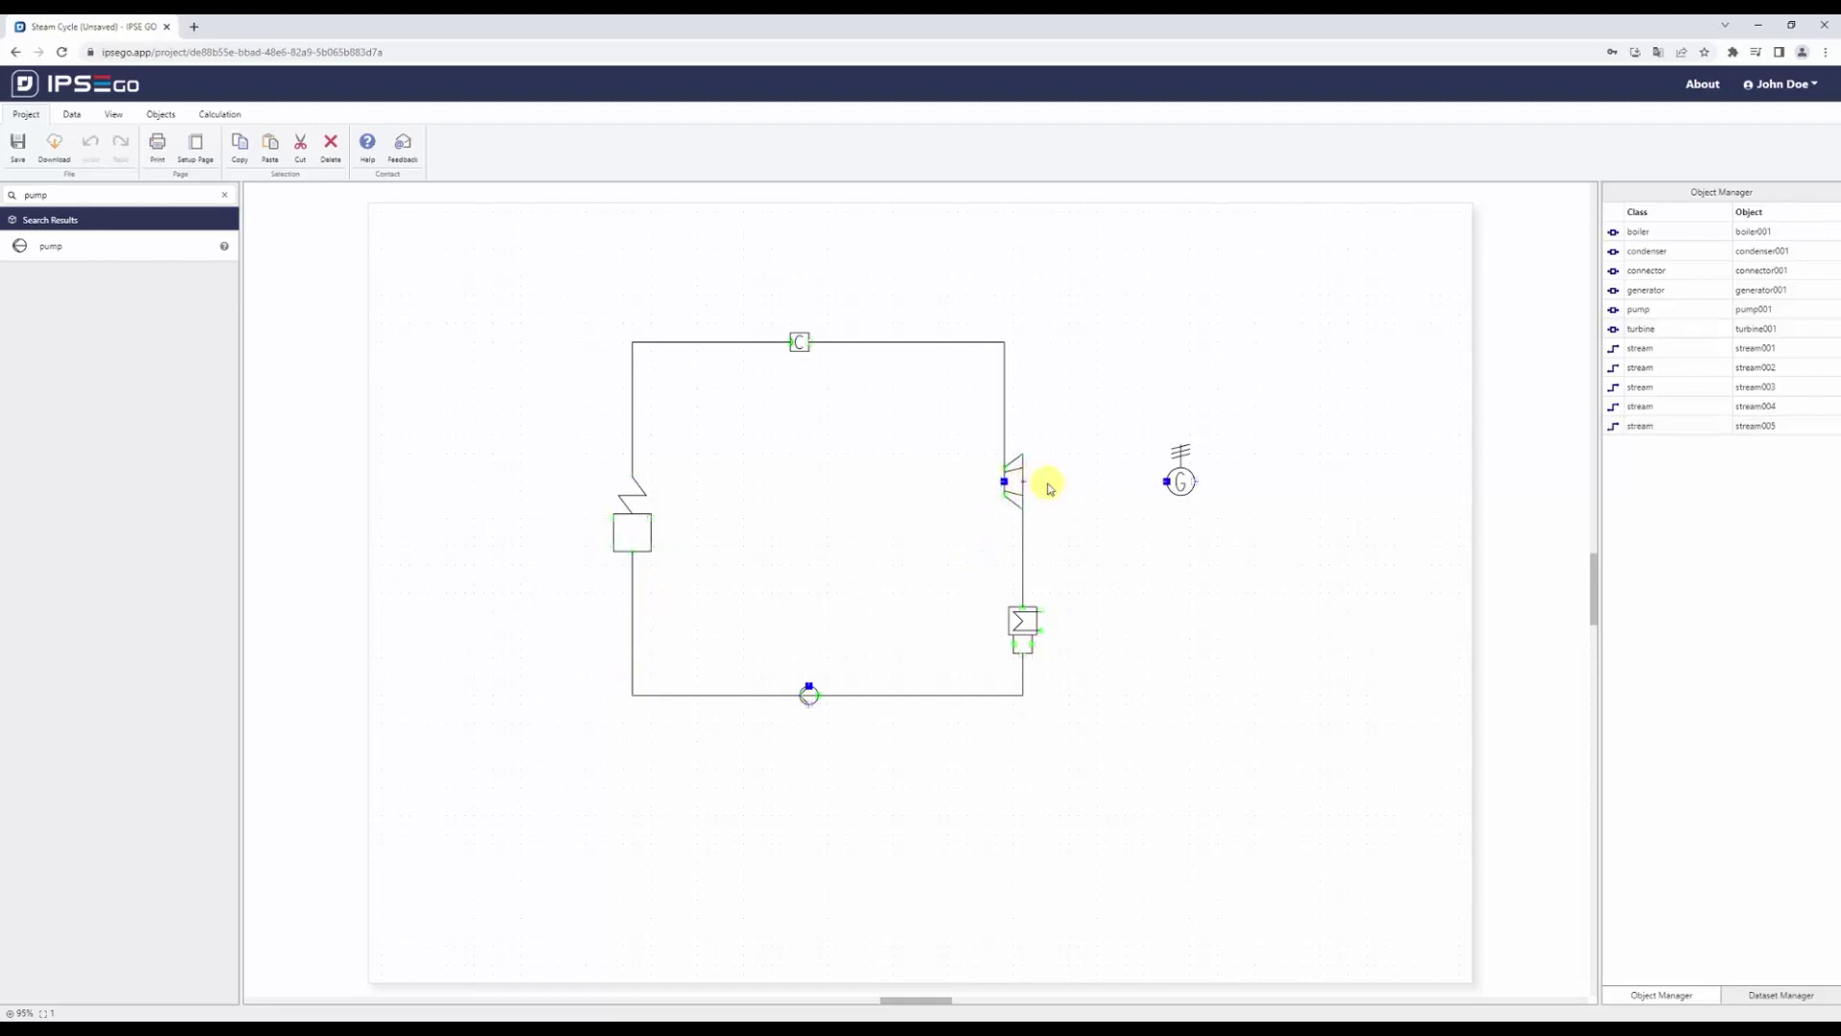
left_click(1166, 482)
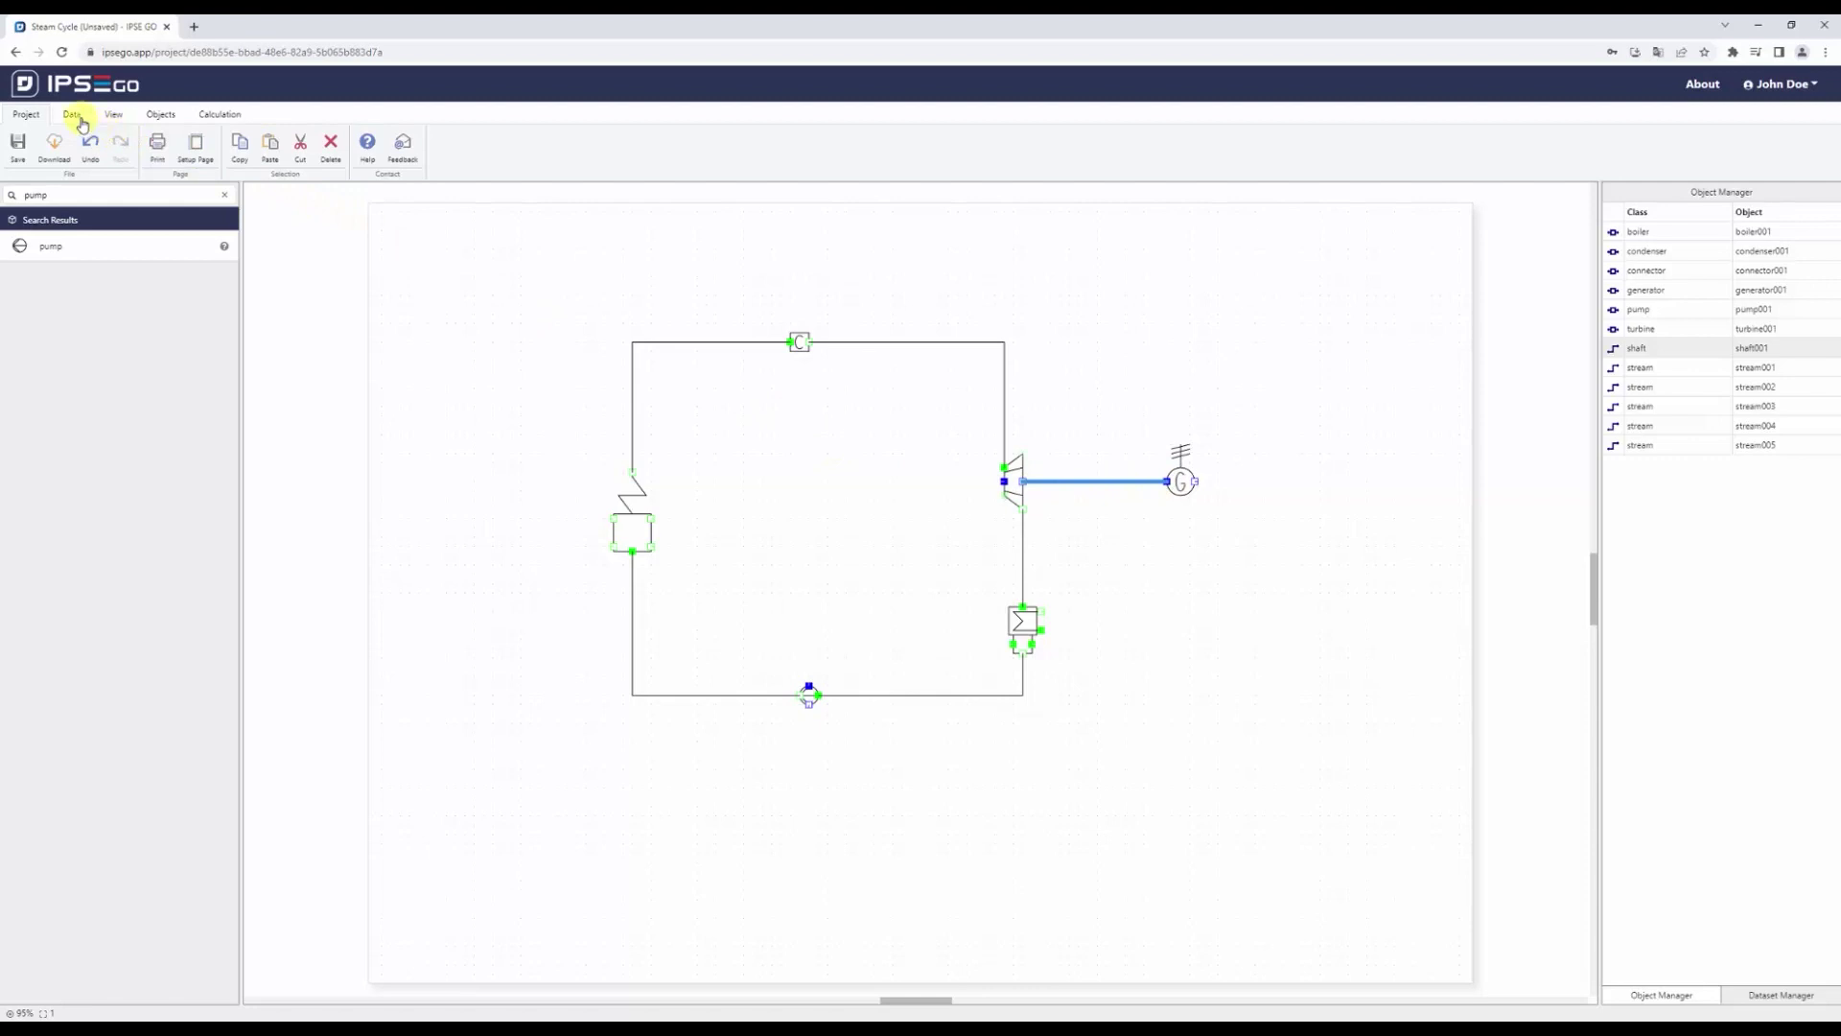
- Create a global composition object named WATER_STEAM
left_click(160, 116)
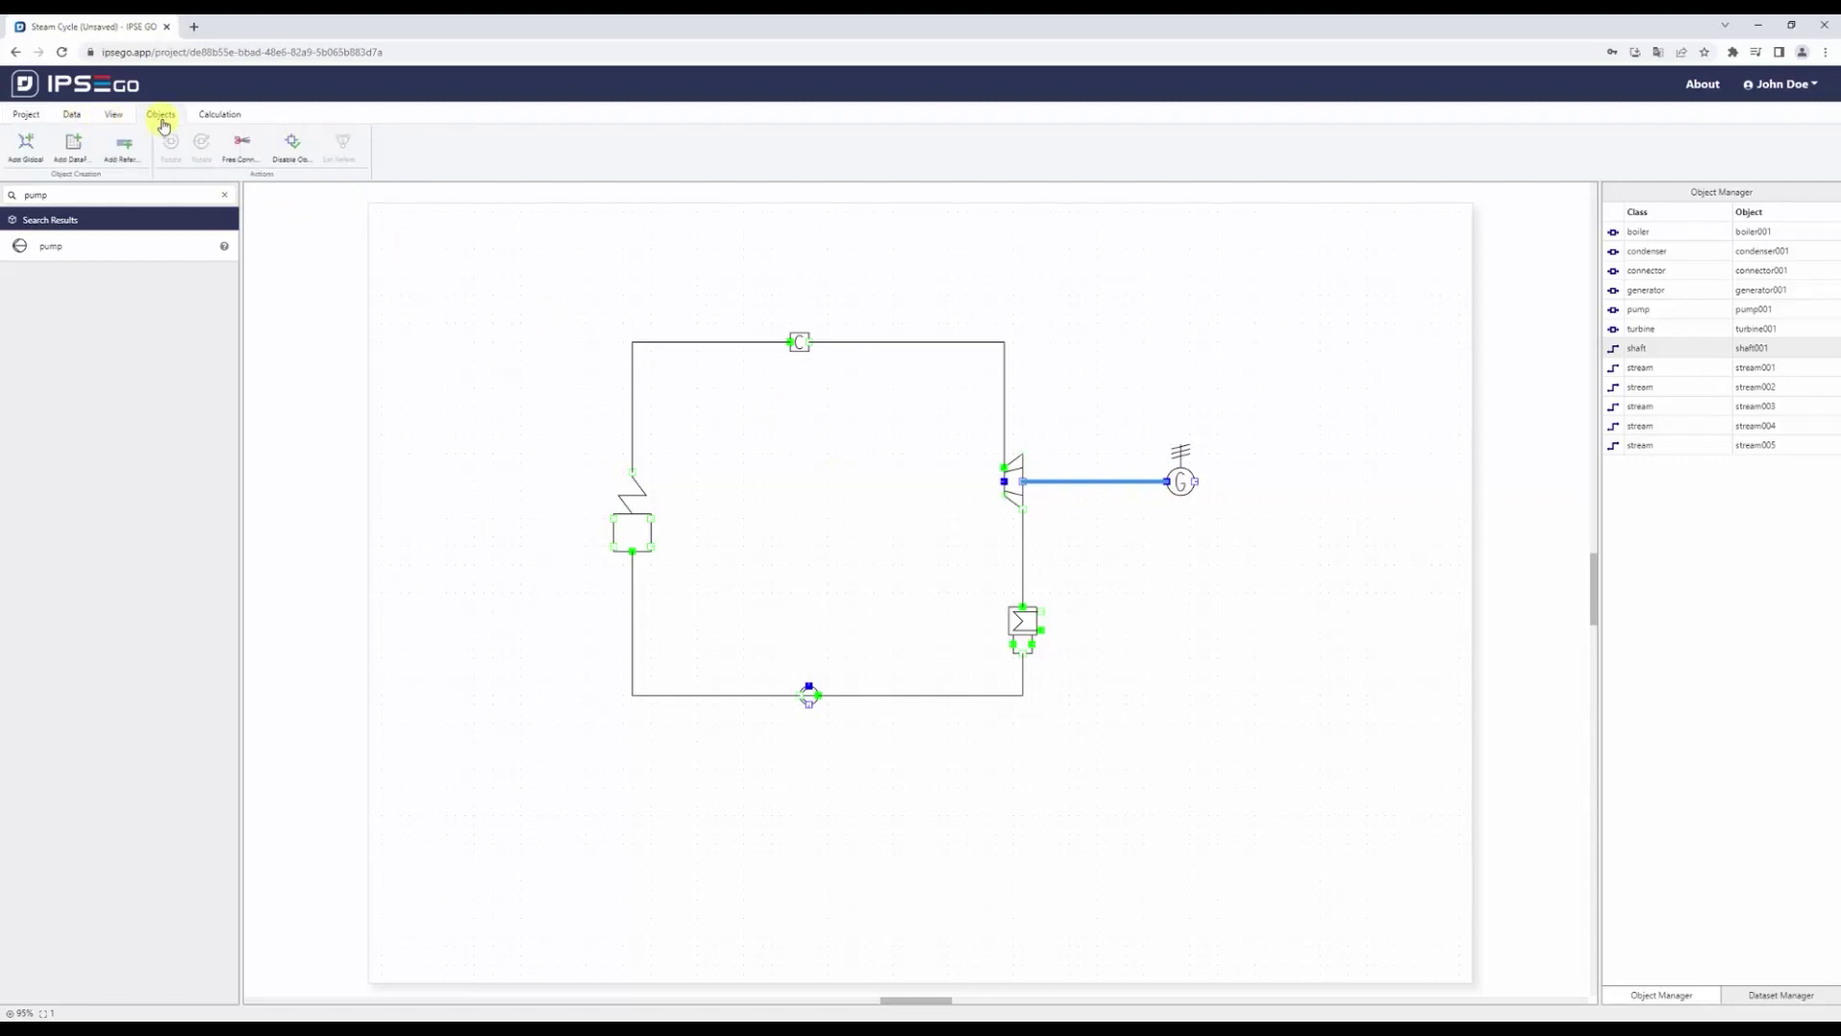
left_click(26, 150)
type("WATER_STEAM")
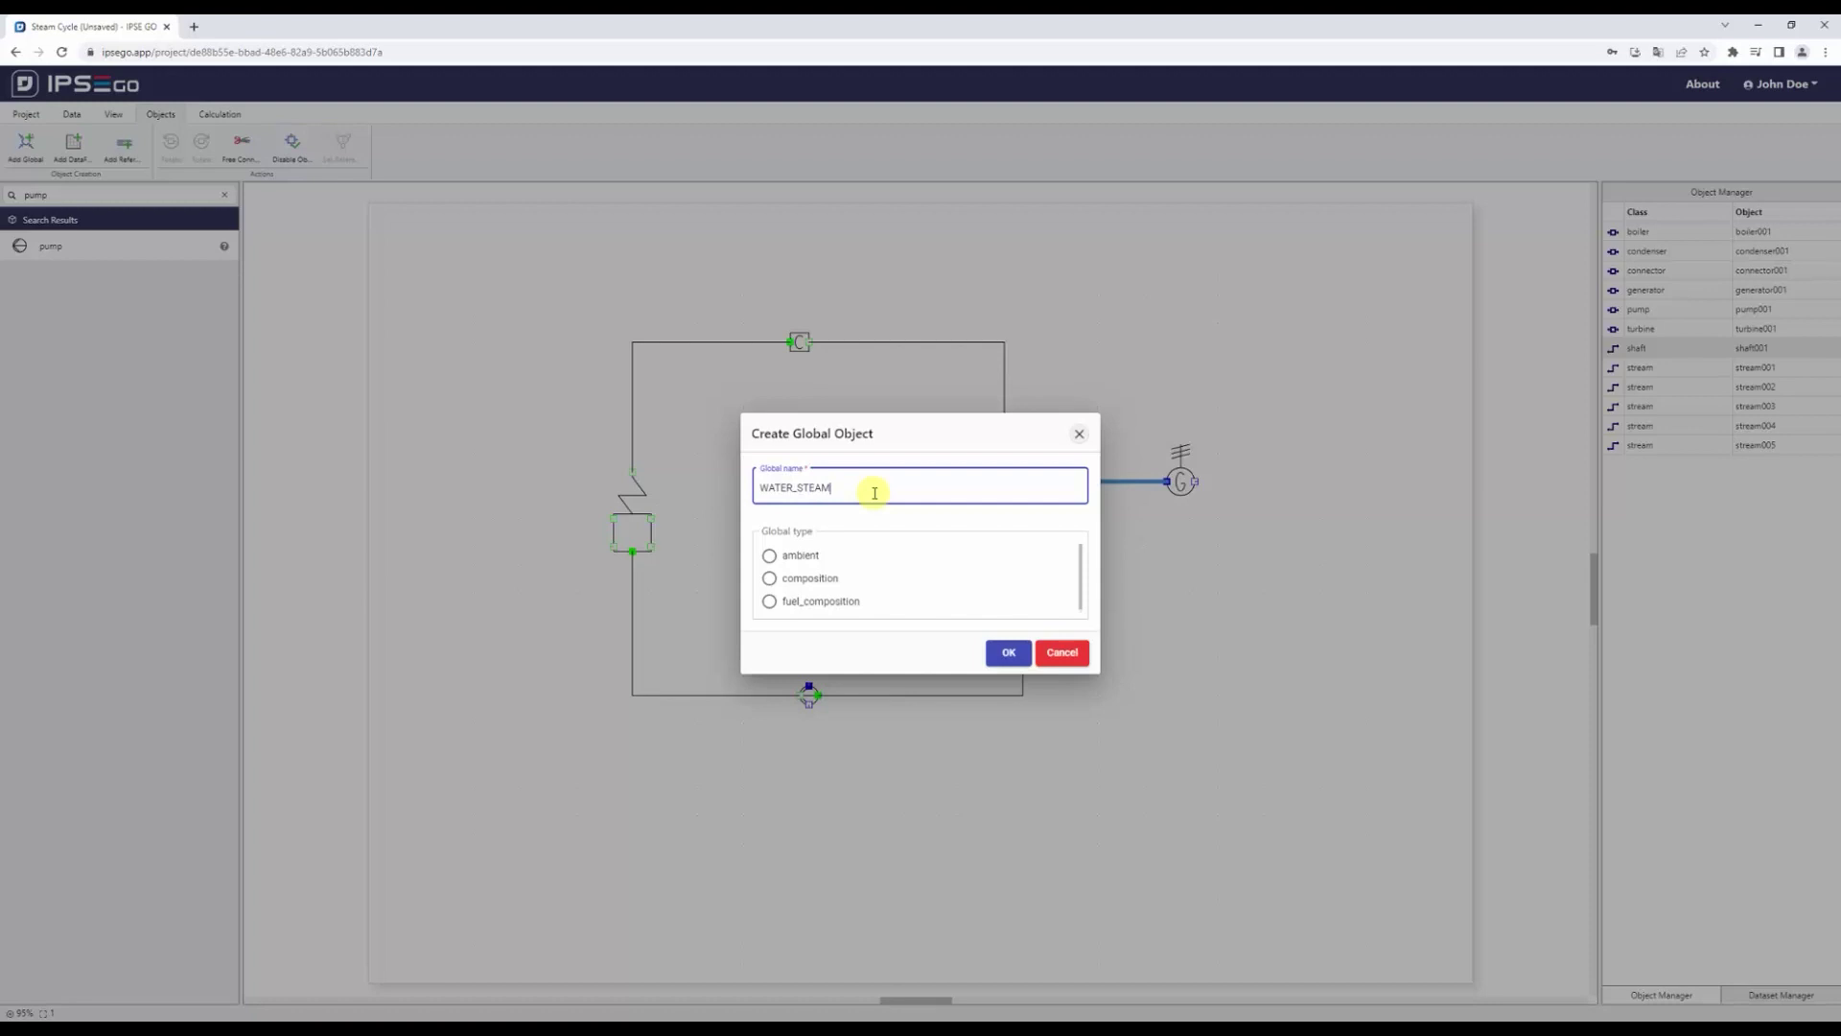
left_click(769, 579)
left_click(1012, 655)
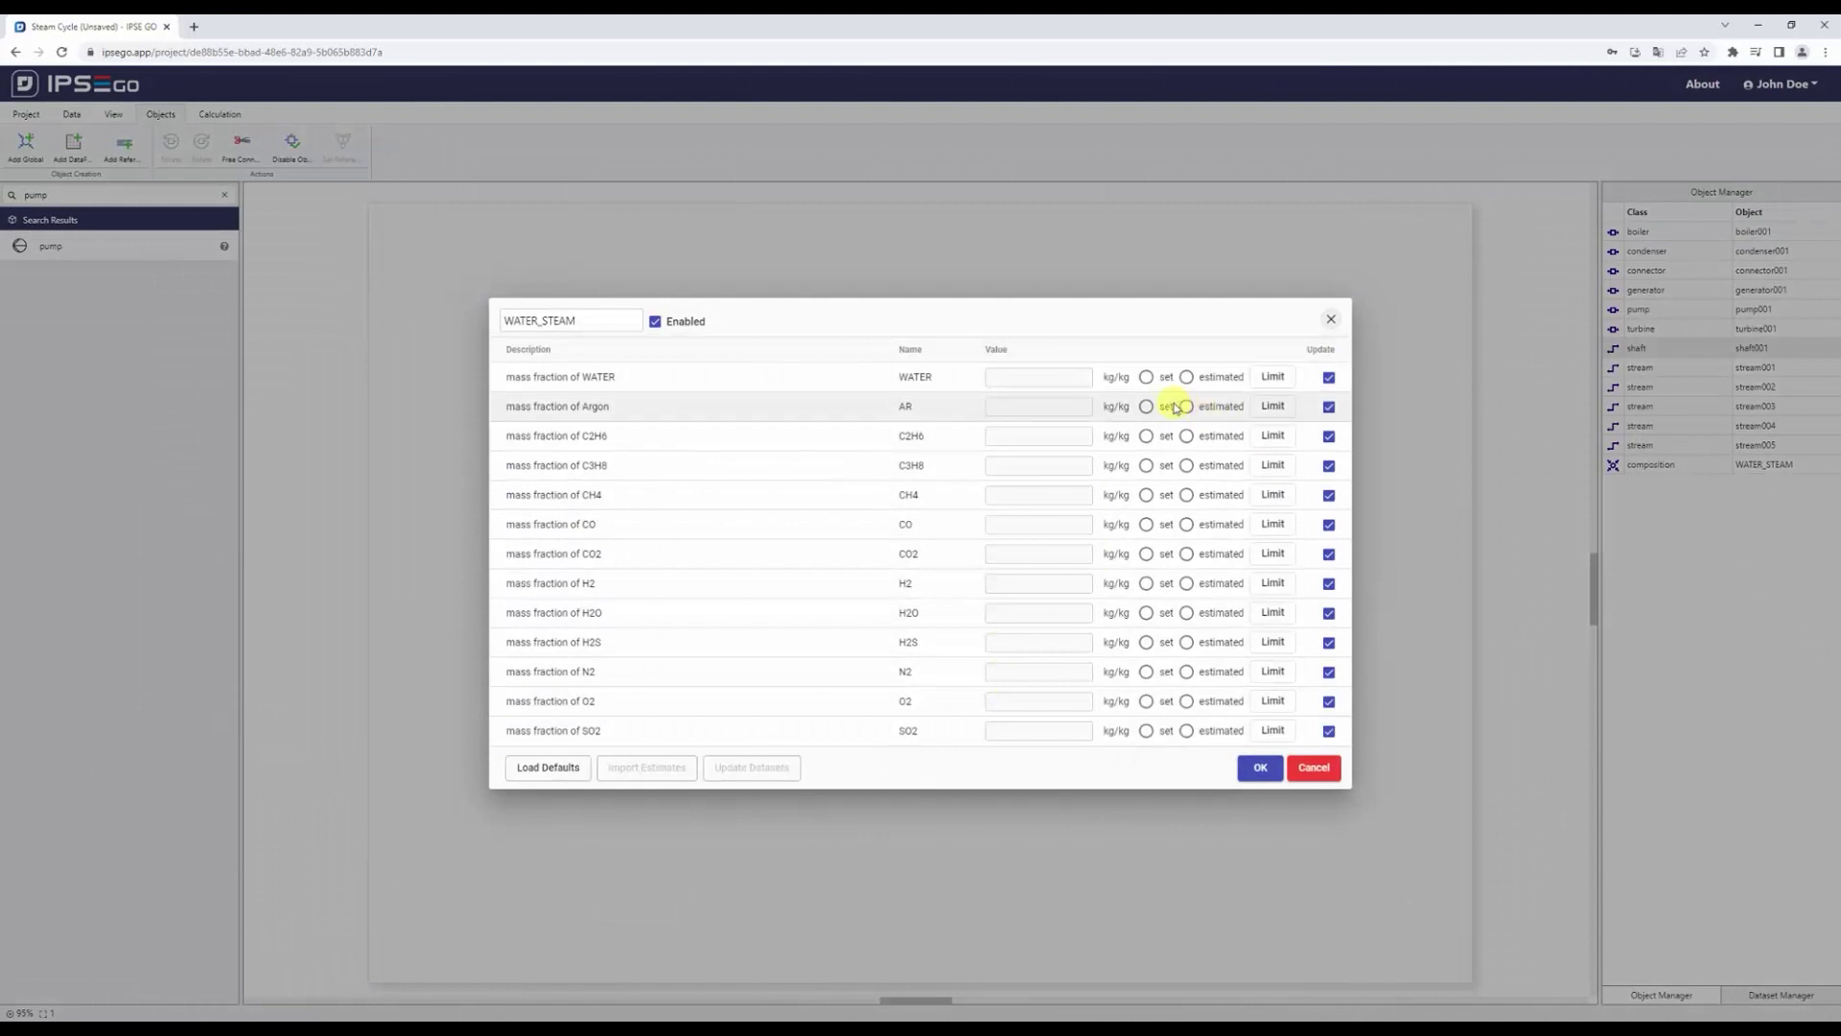
- Fix the Argon, C2H6, C3H8, CH4, CO, H2, N2, O2 and SO2 mass fractions at 0
left_click(1147, 407)
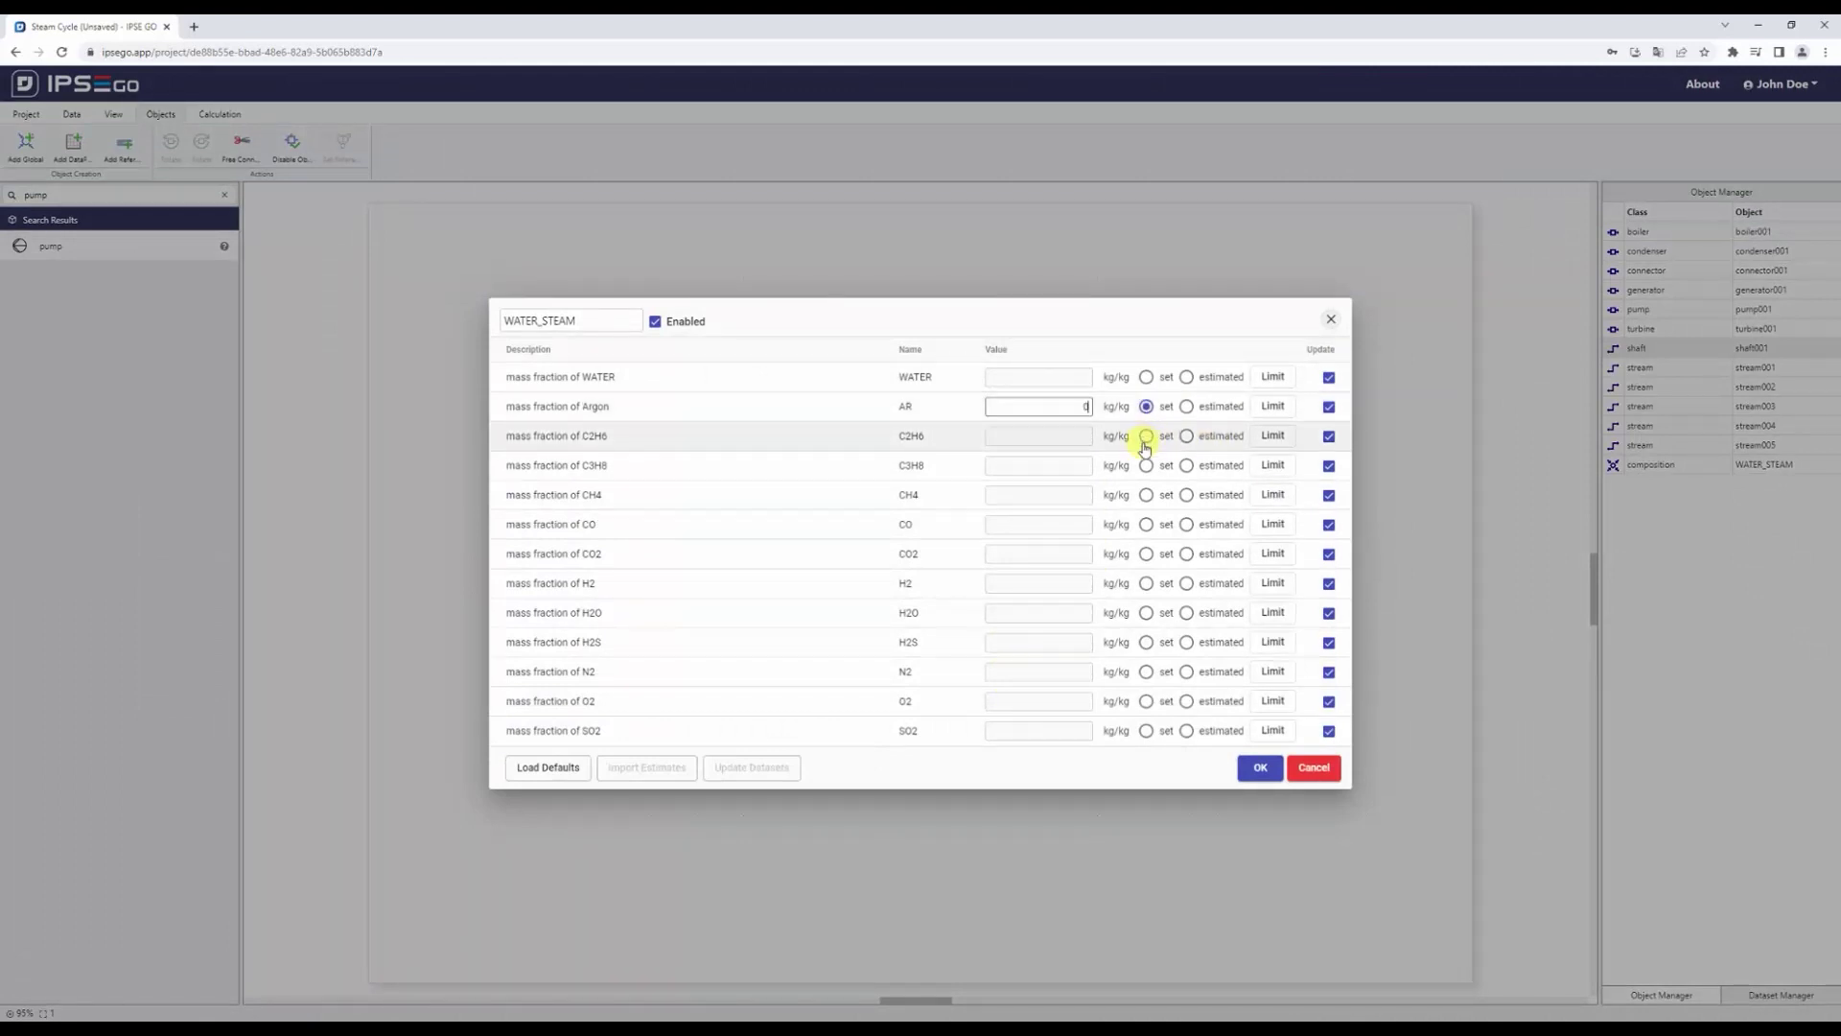
left_click(1147, 437)
left_click(1147, 465)
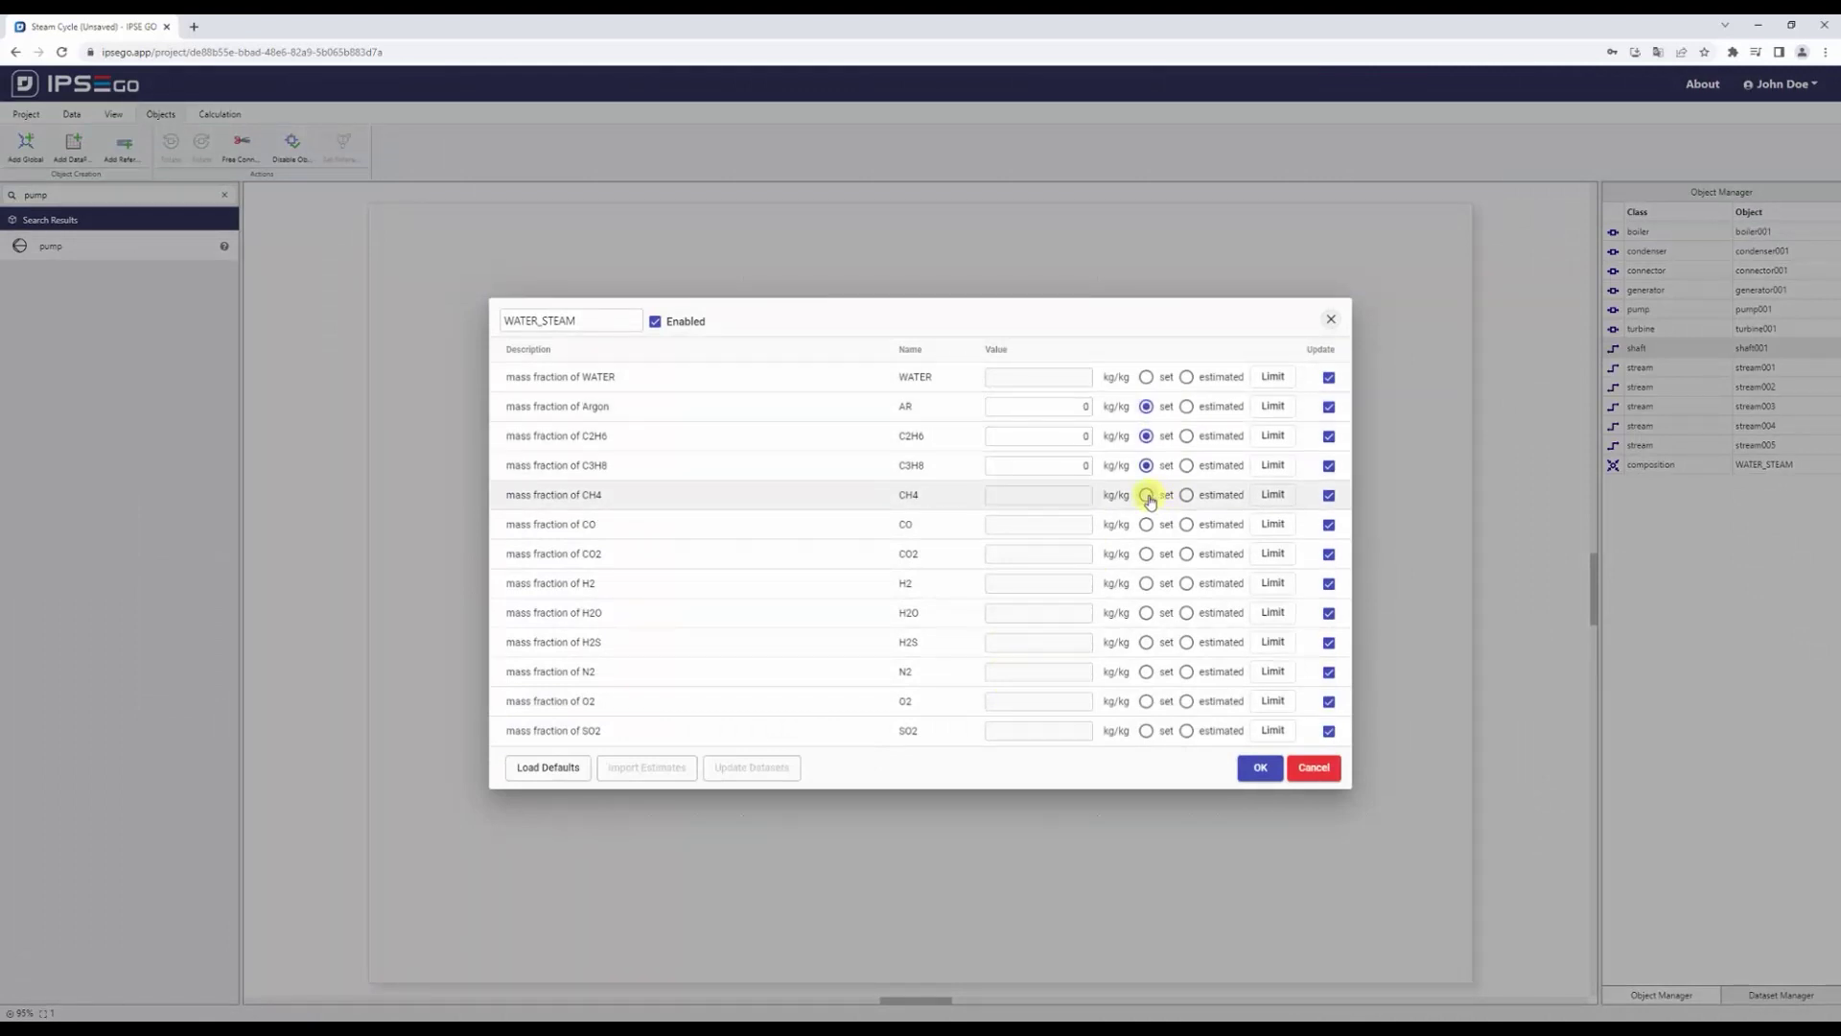
left_click(1146, 523)
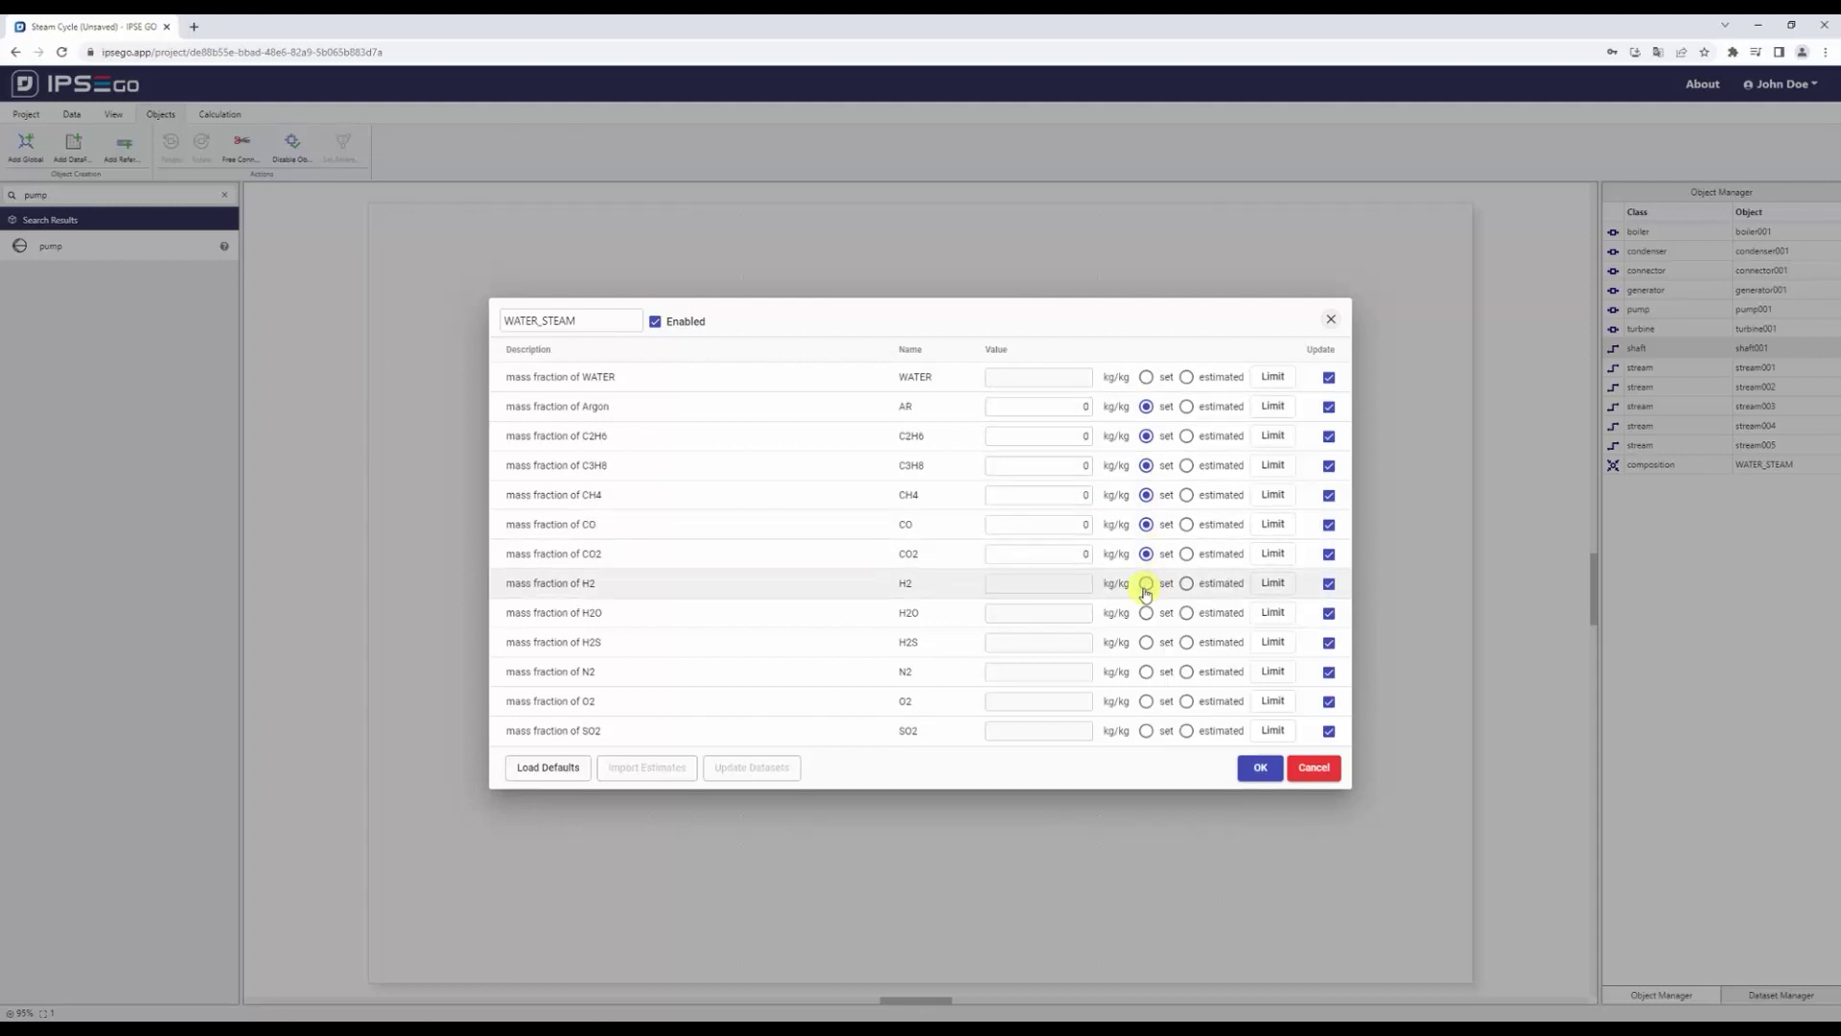
left_click(1147, 583)
left_click(1147, 642)
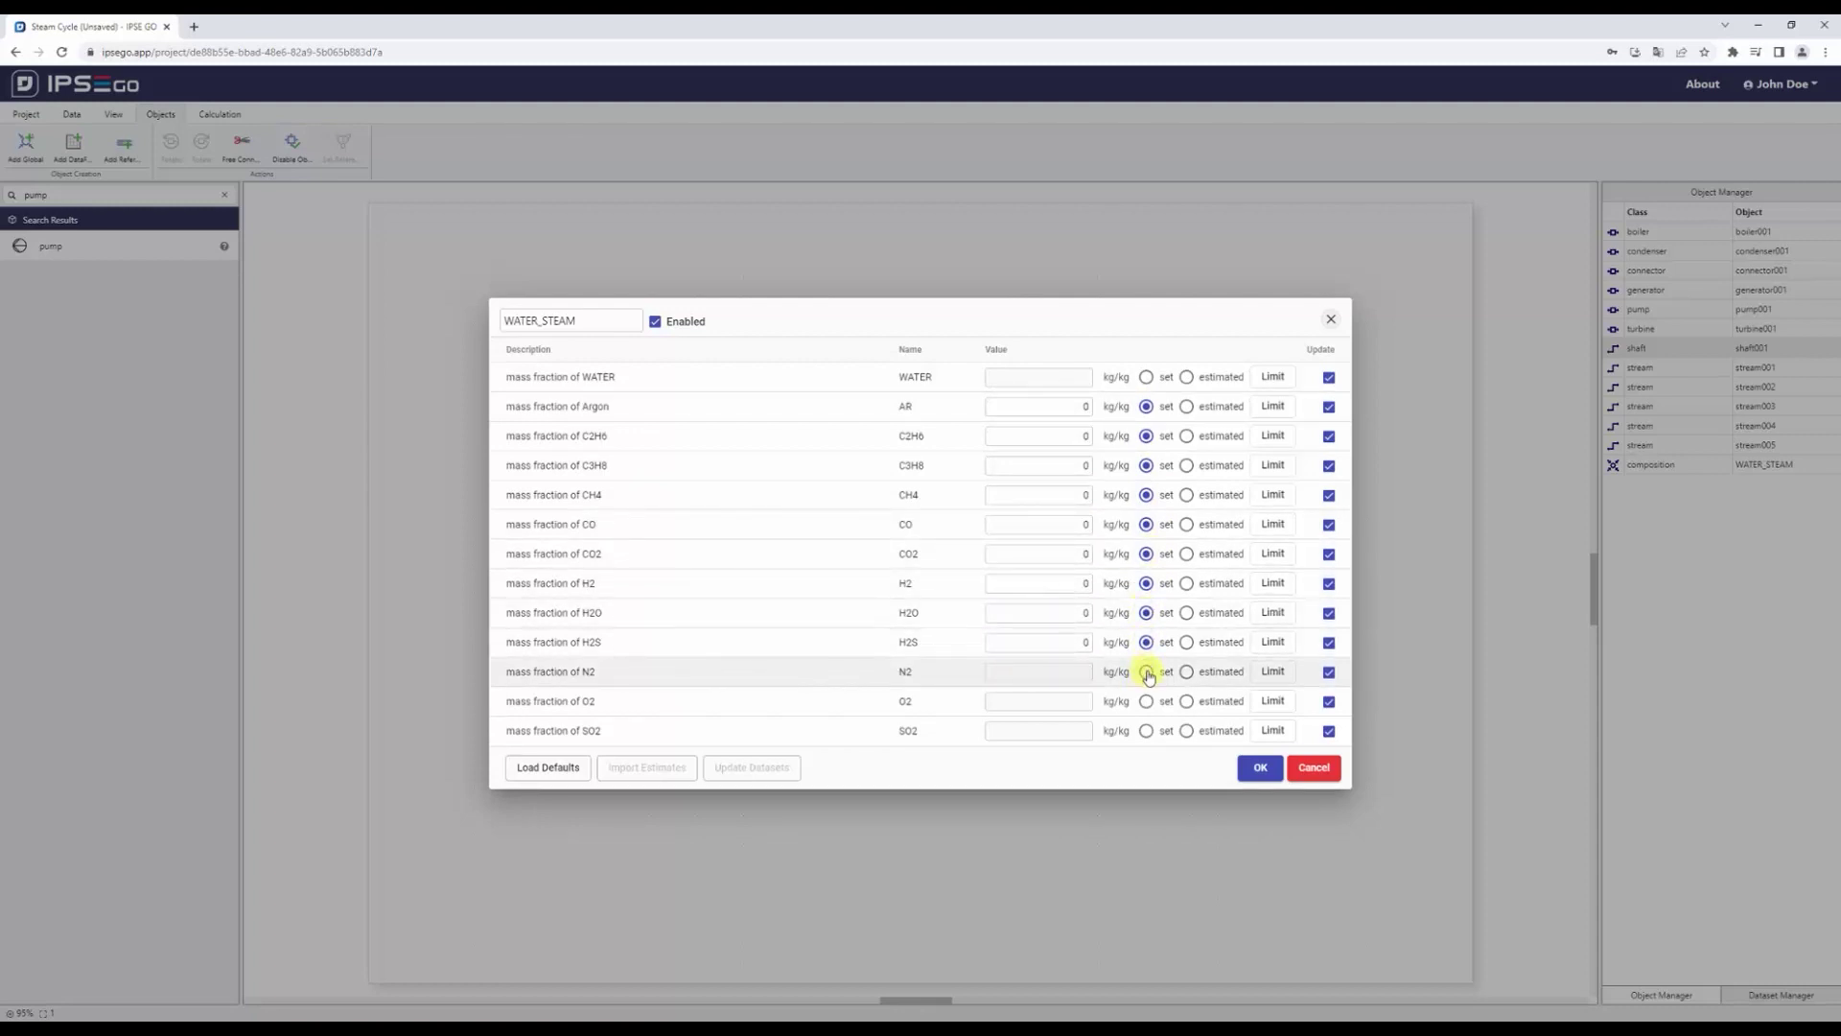
left_click(1146, 672)
left_click(1147, 731)
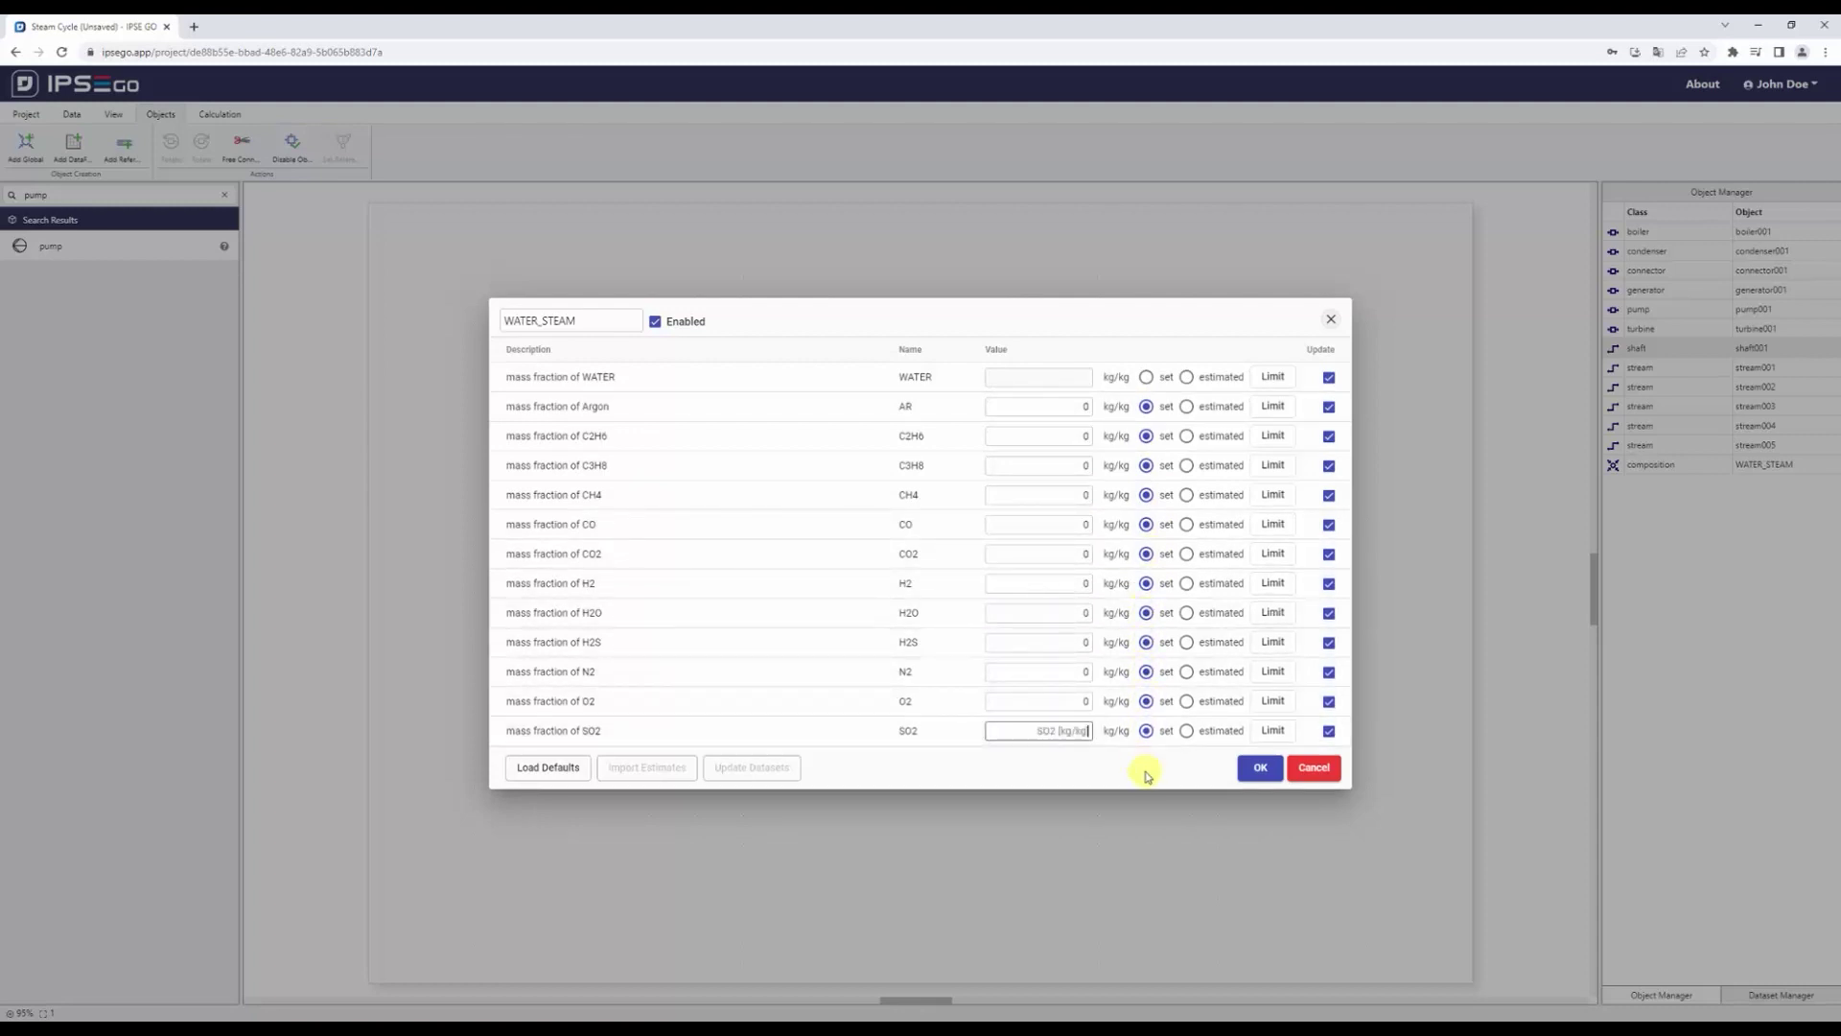
left_click(1259, 769)
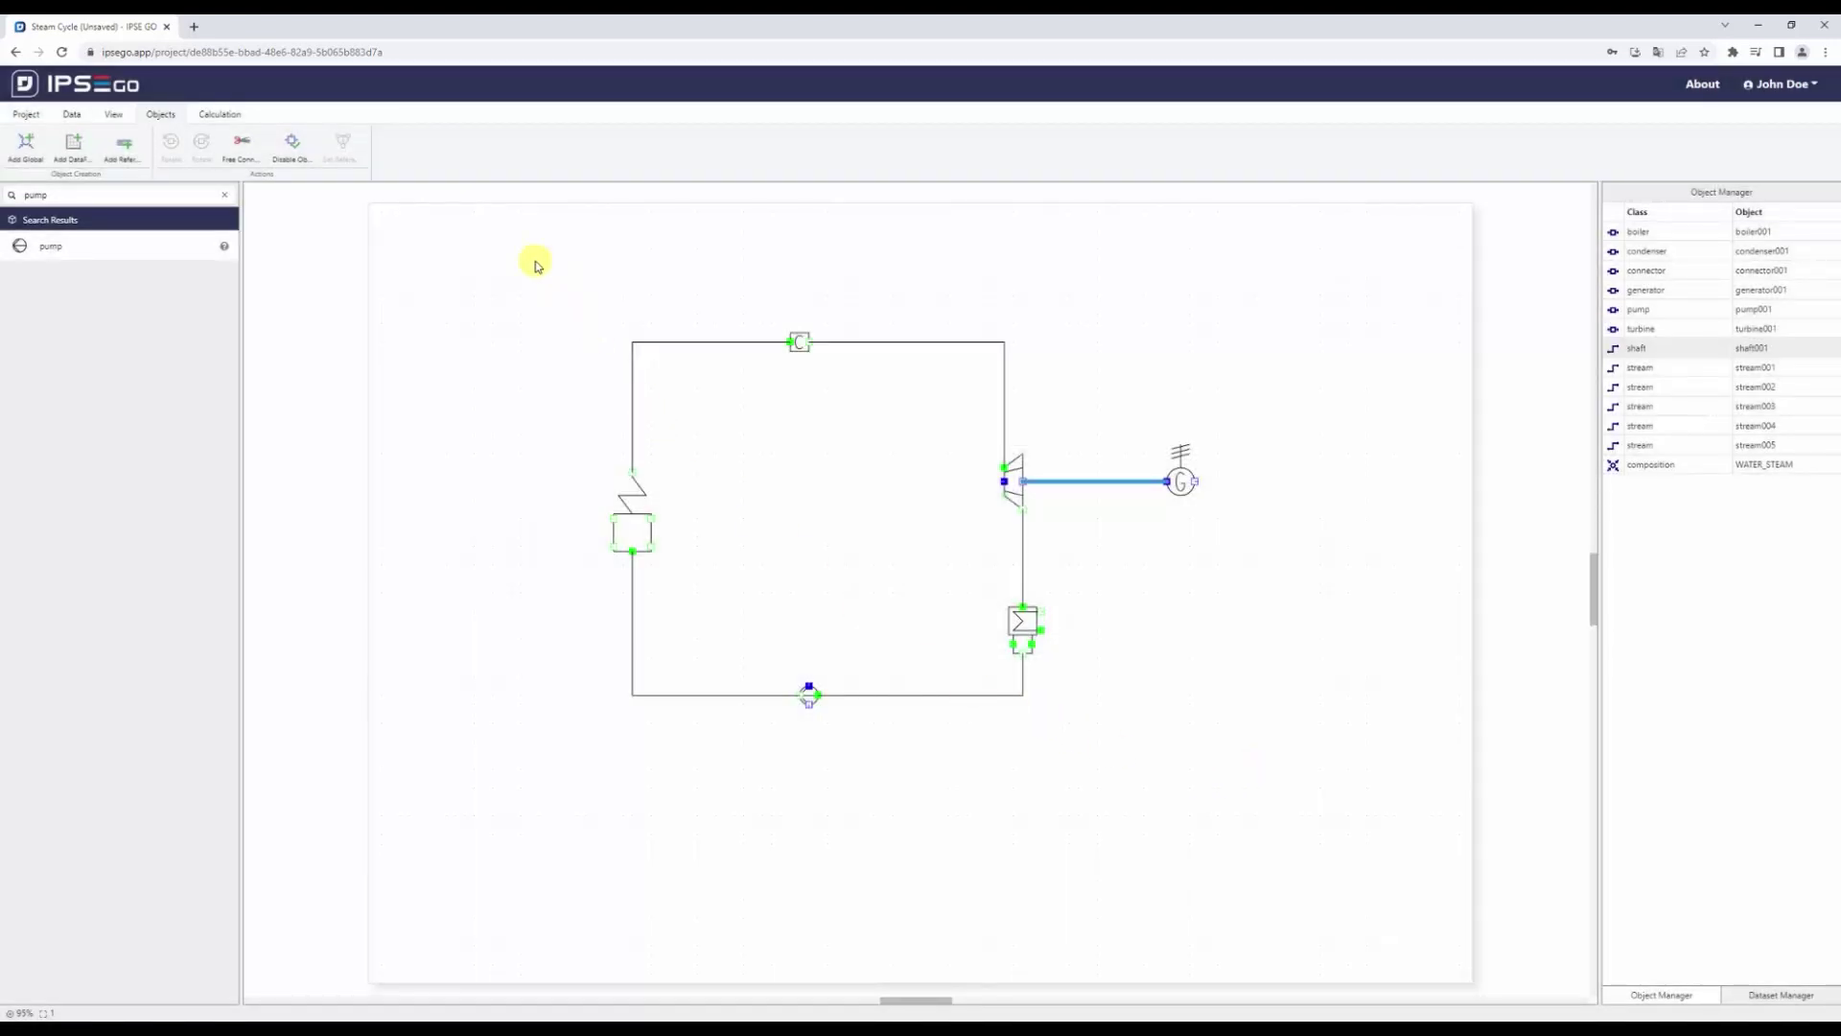
- Select the whole flowsheet and set WATER_STEAM as its composition reference
mouse_move(534, 261)
left_mouse_down()
mouse_move(790, 497)
mouse_move(1303, 757)
left_mouse_up()
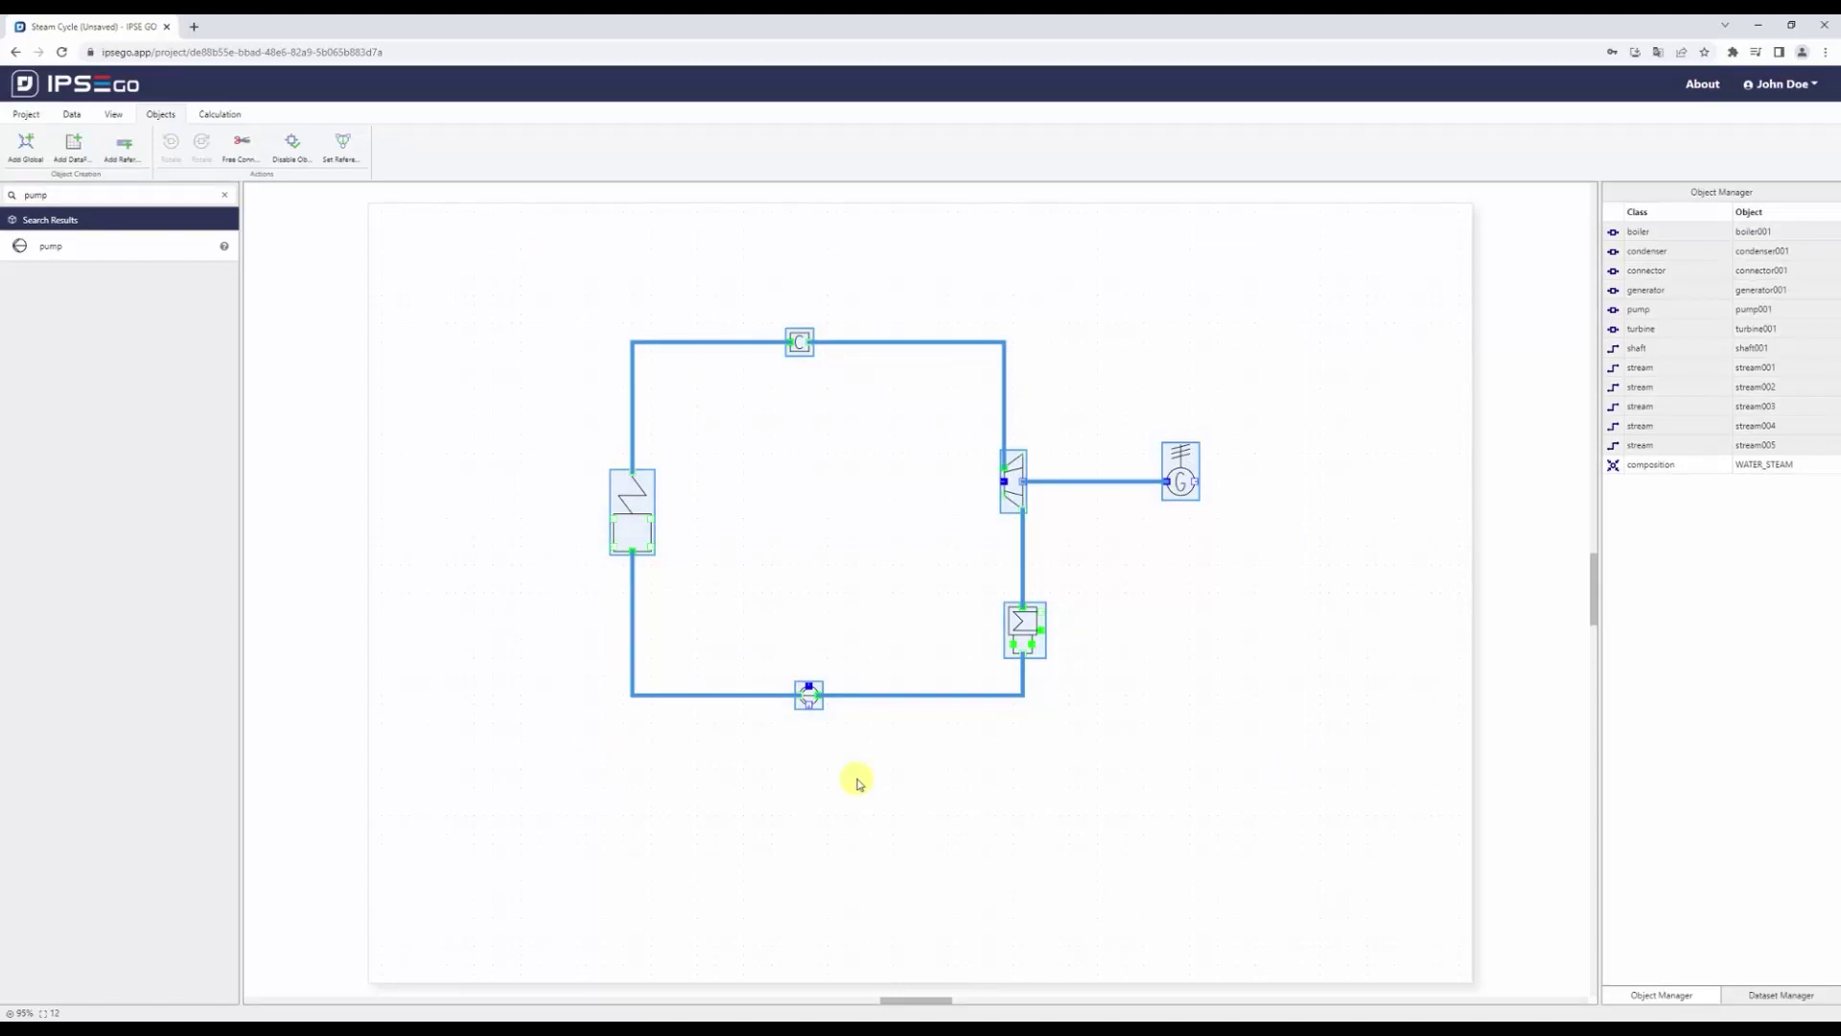
left_click(342, 151)
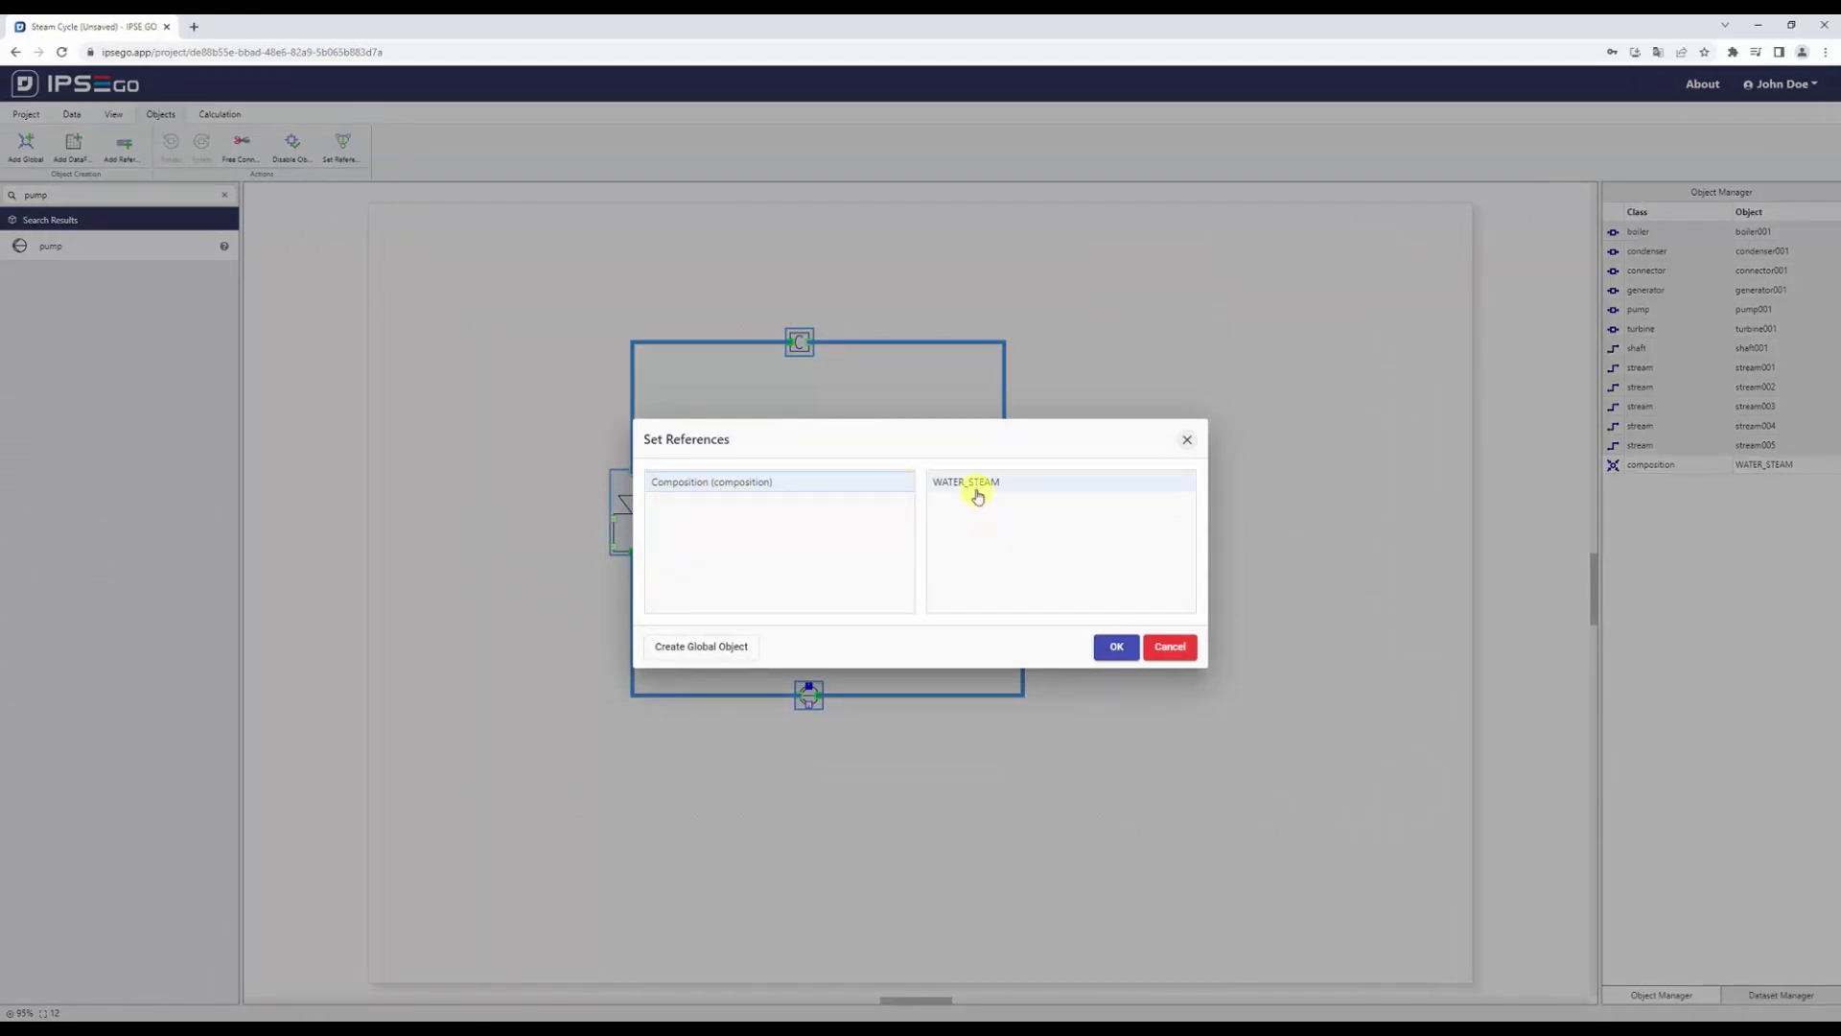
left_click(1056, 490)
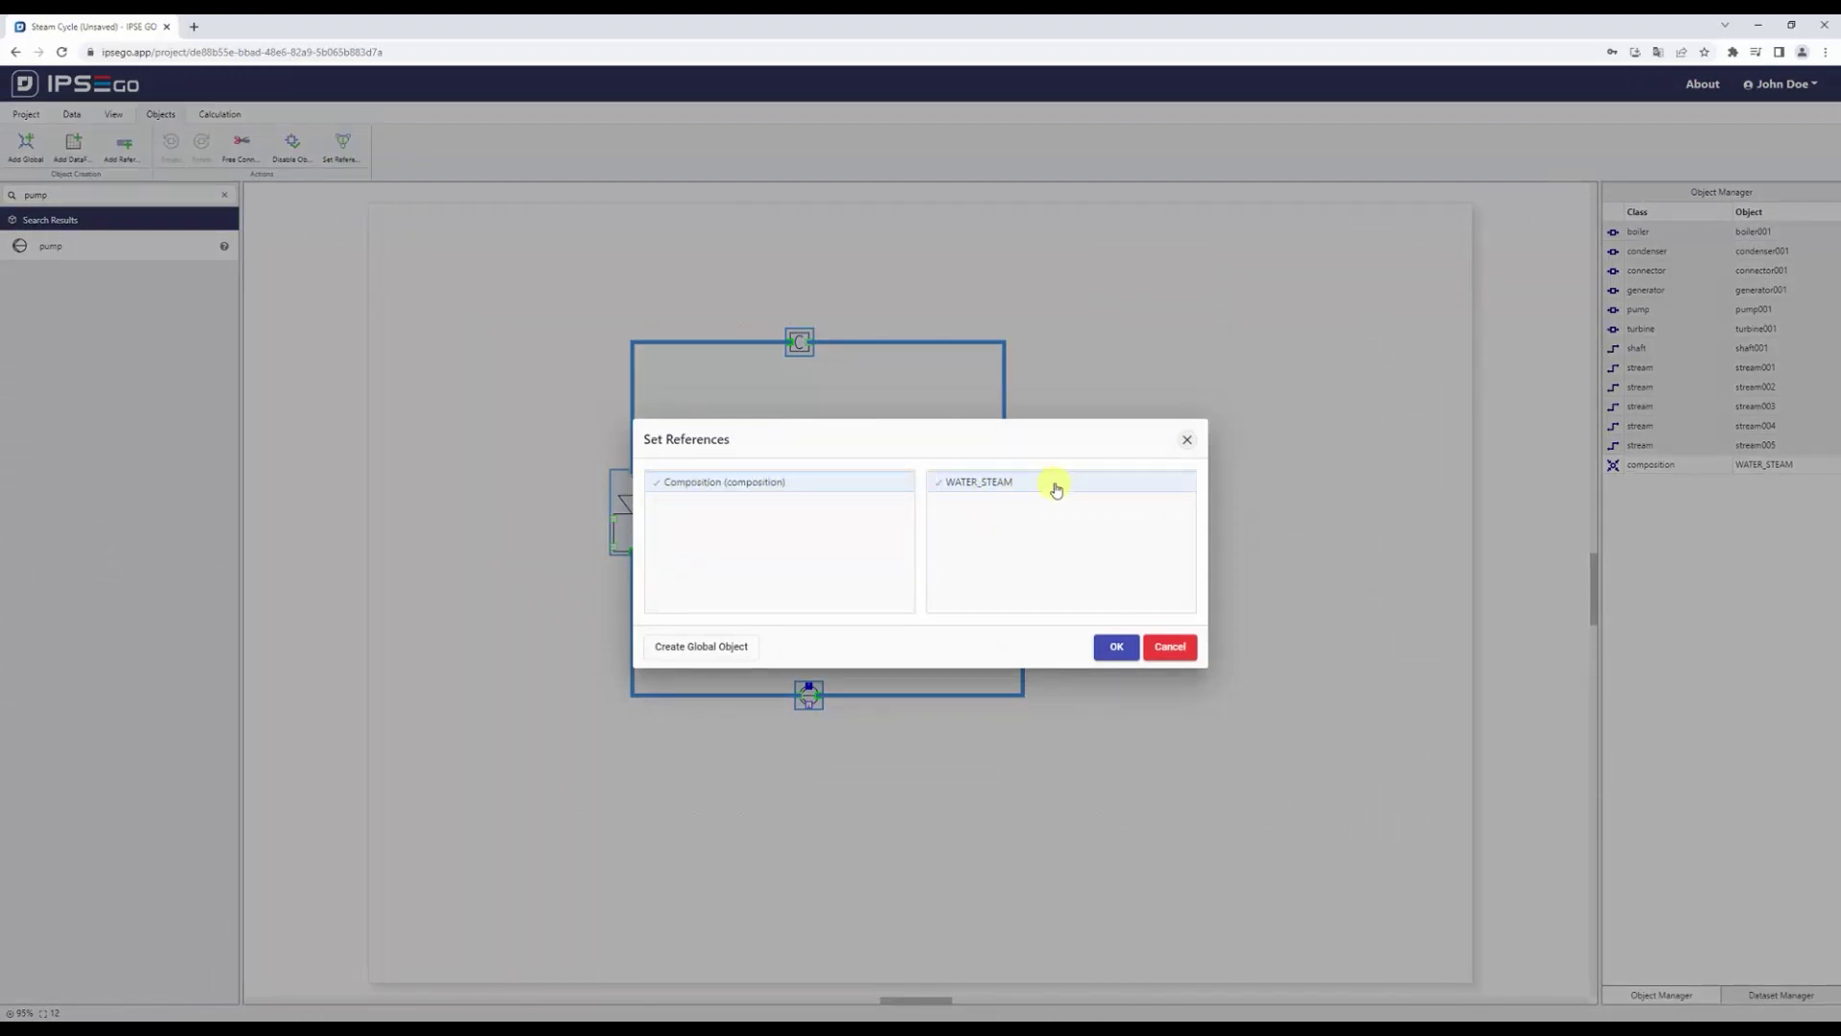
left_click(1120, 651)
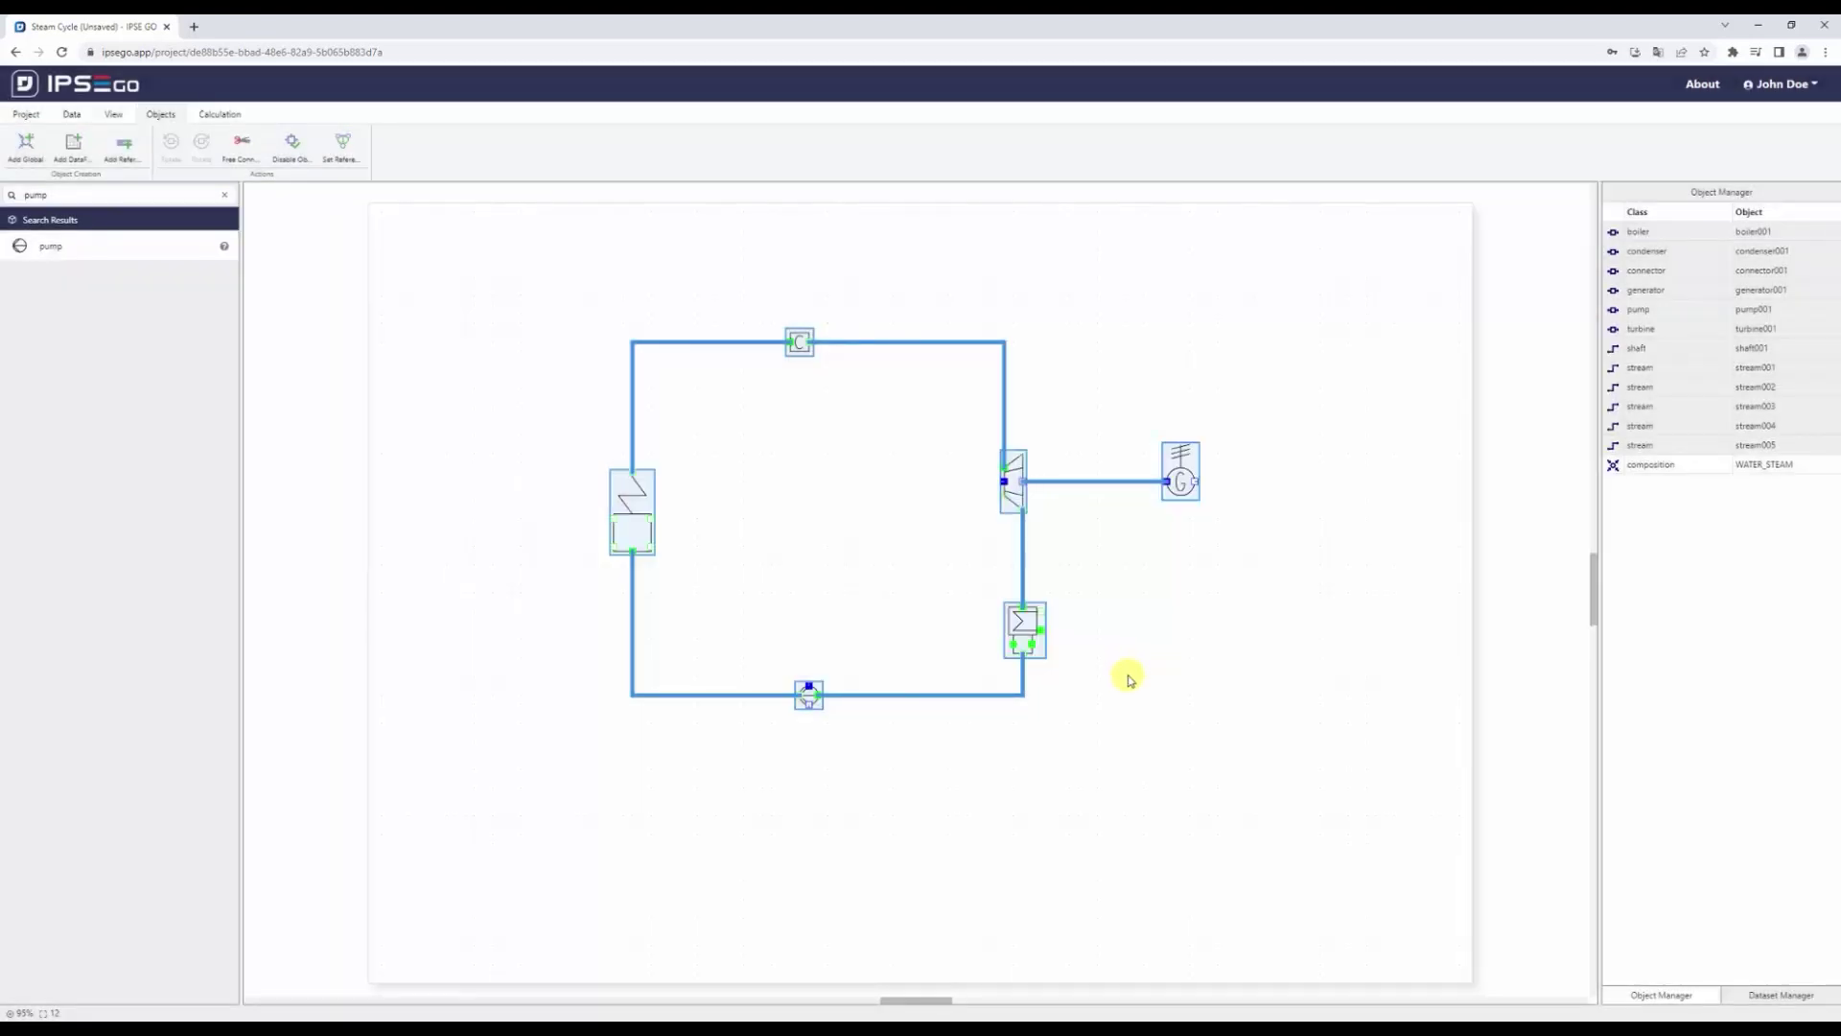
- Run the calculation, highlight objects missing parameters, and inspect the boiler's empty parameter list
left_click(1167, 738)
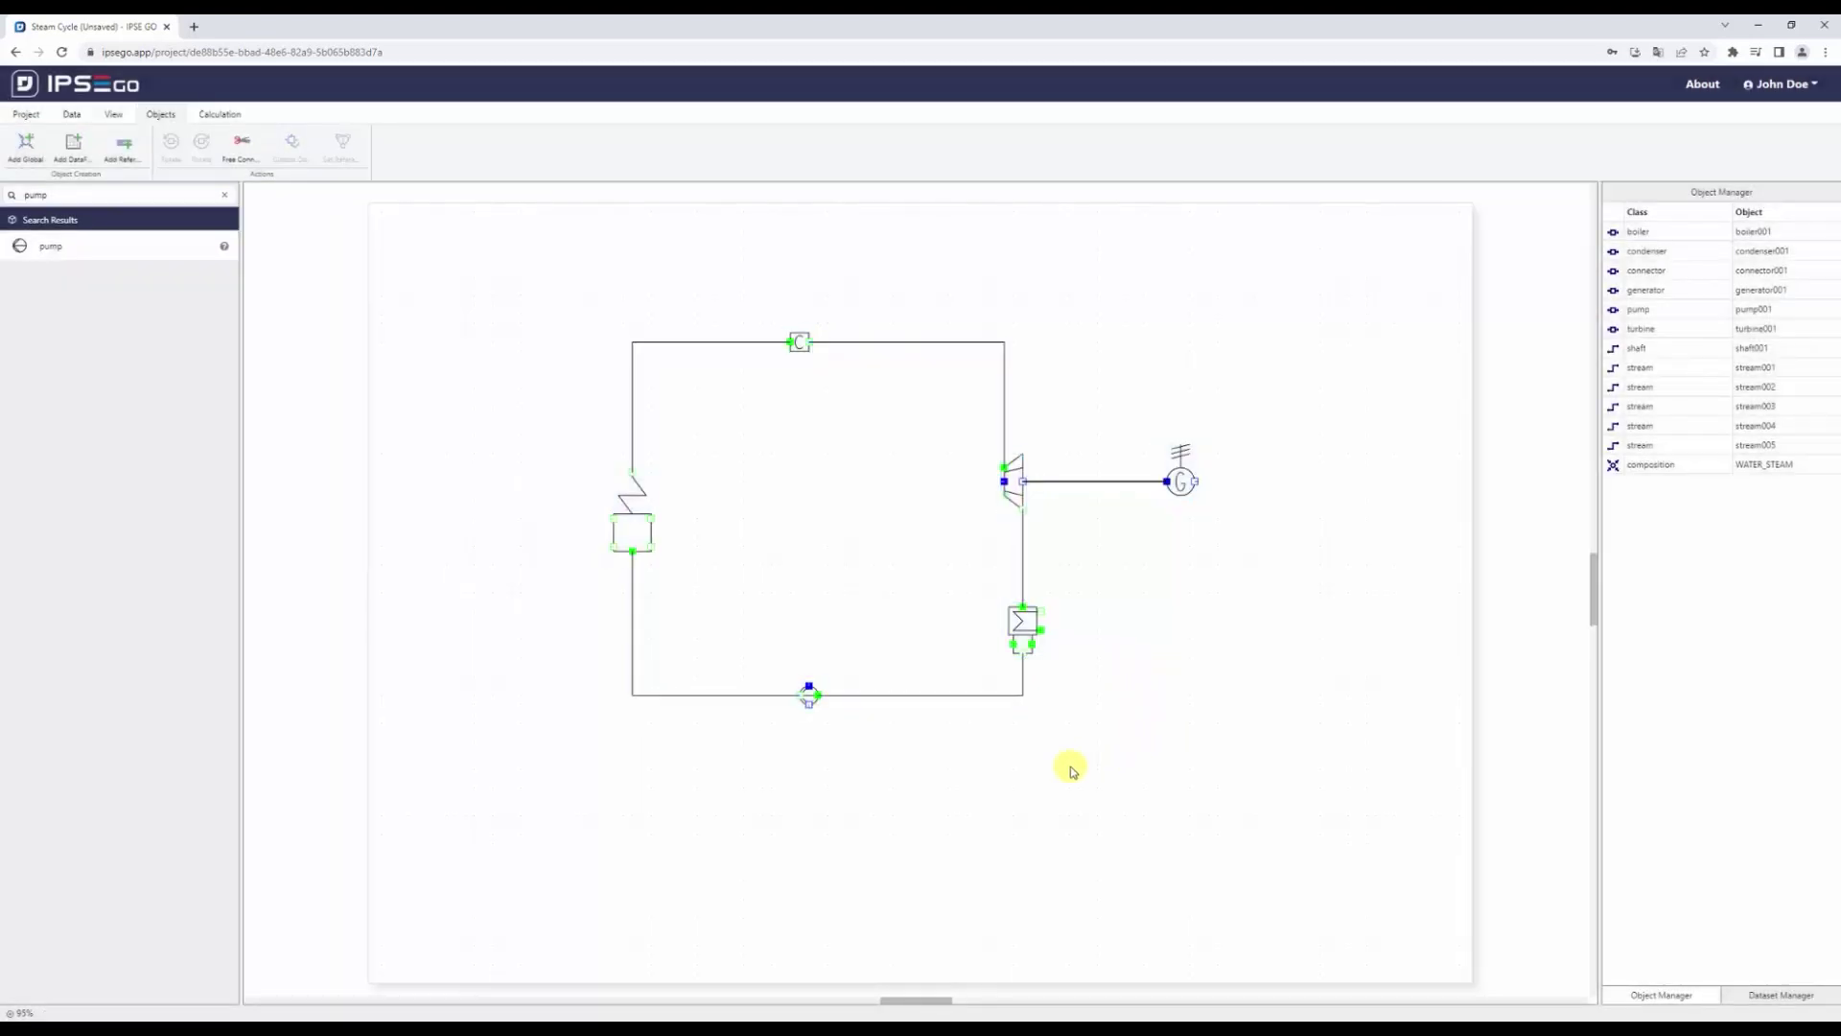
left_click(220, 113)
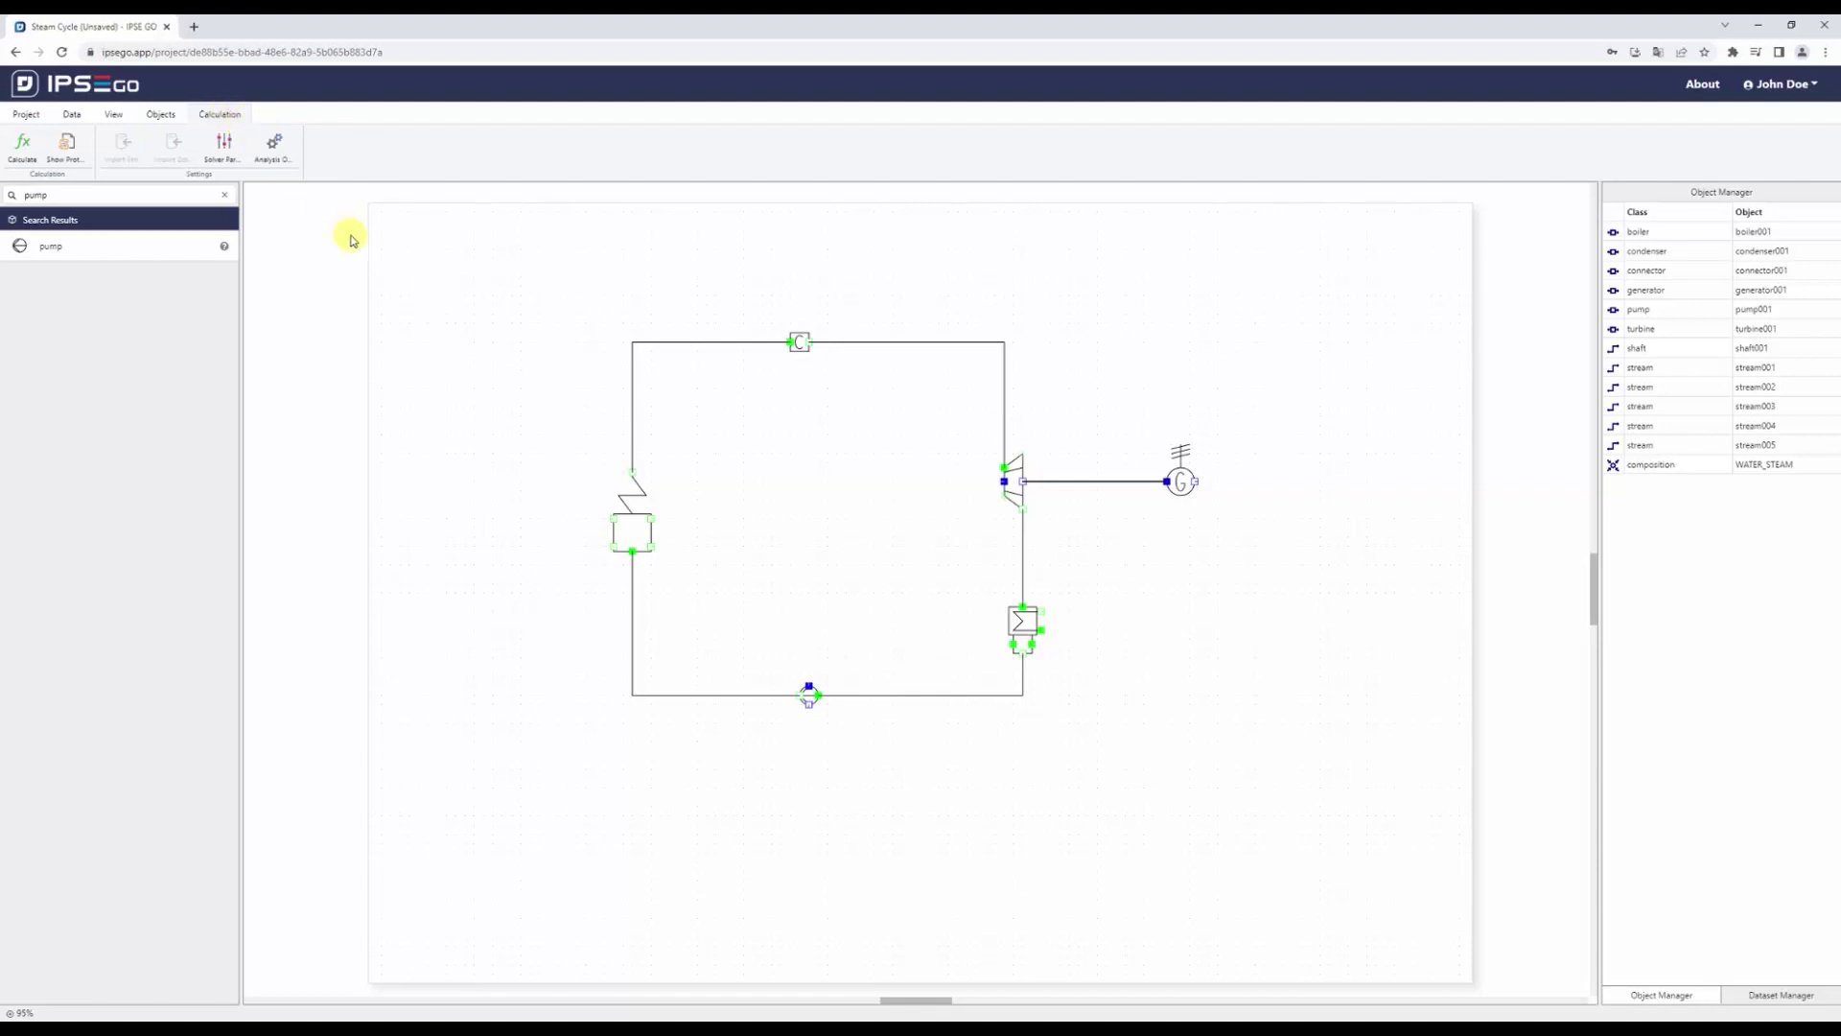
left_click(21, 150)
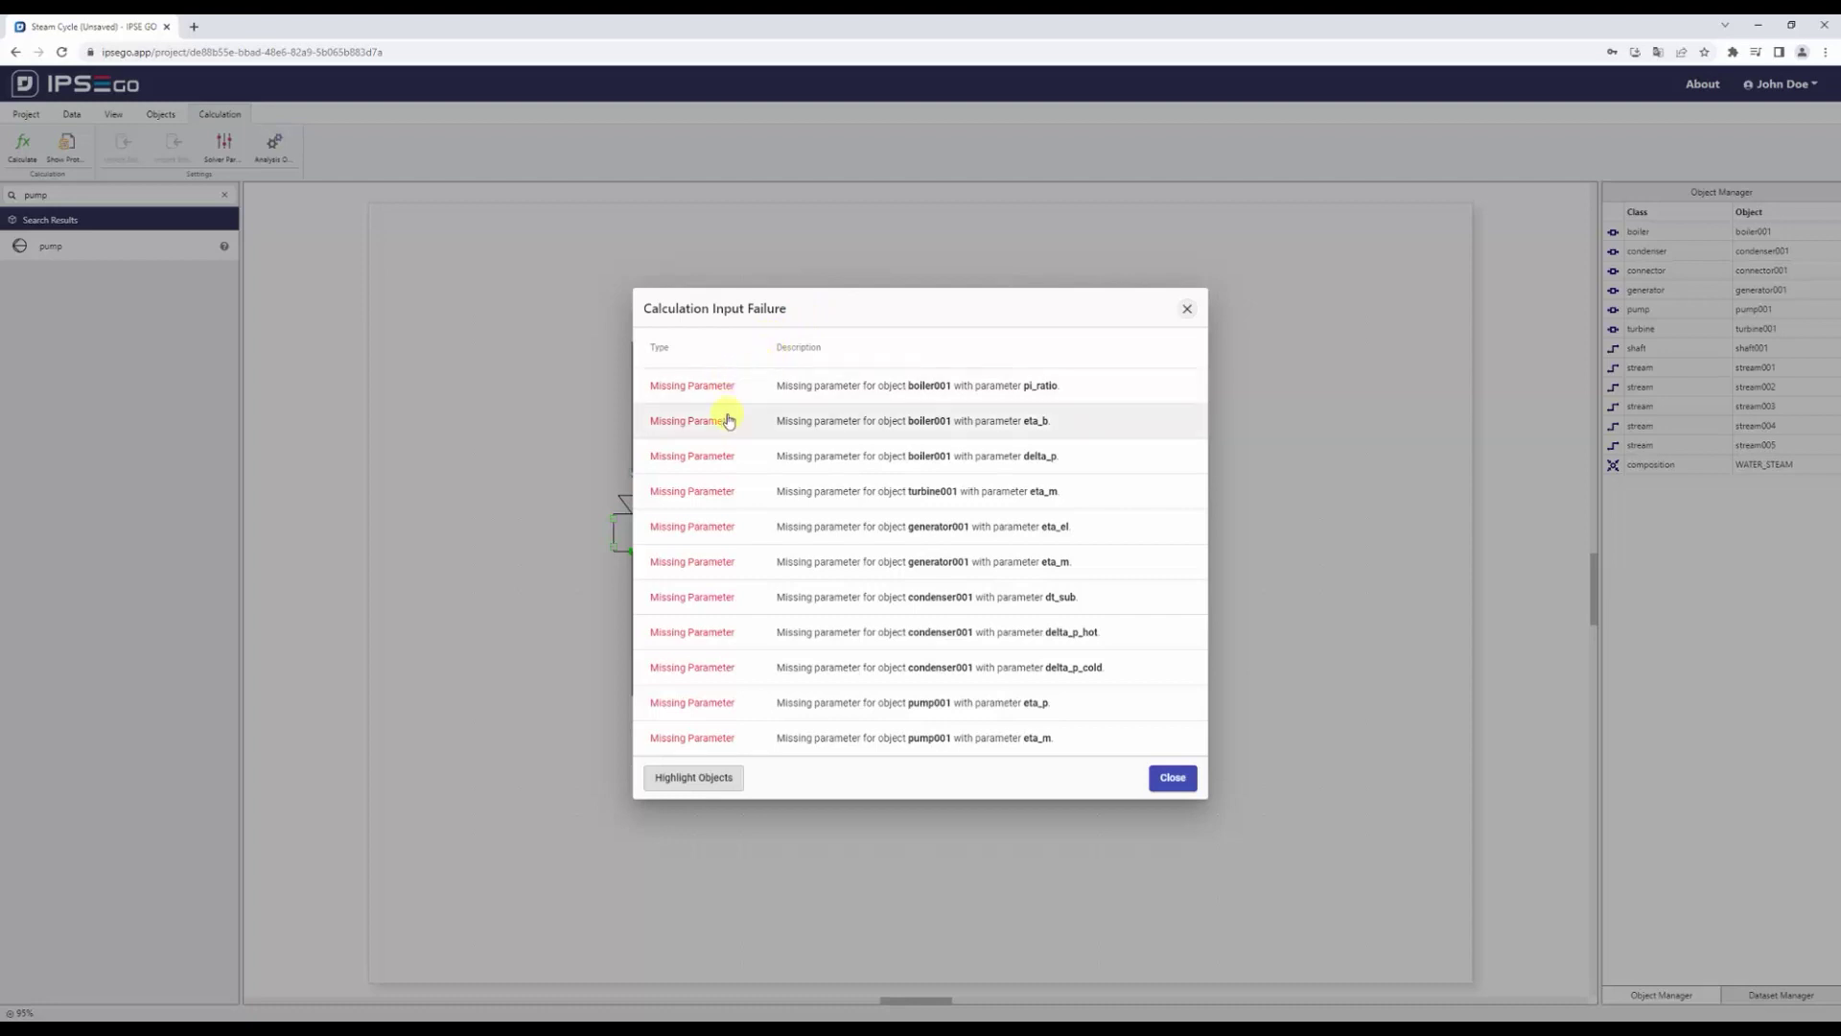
left_click(689, 785)
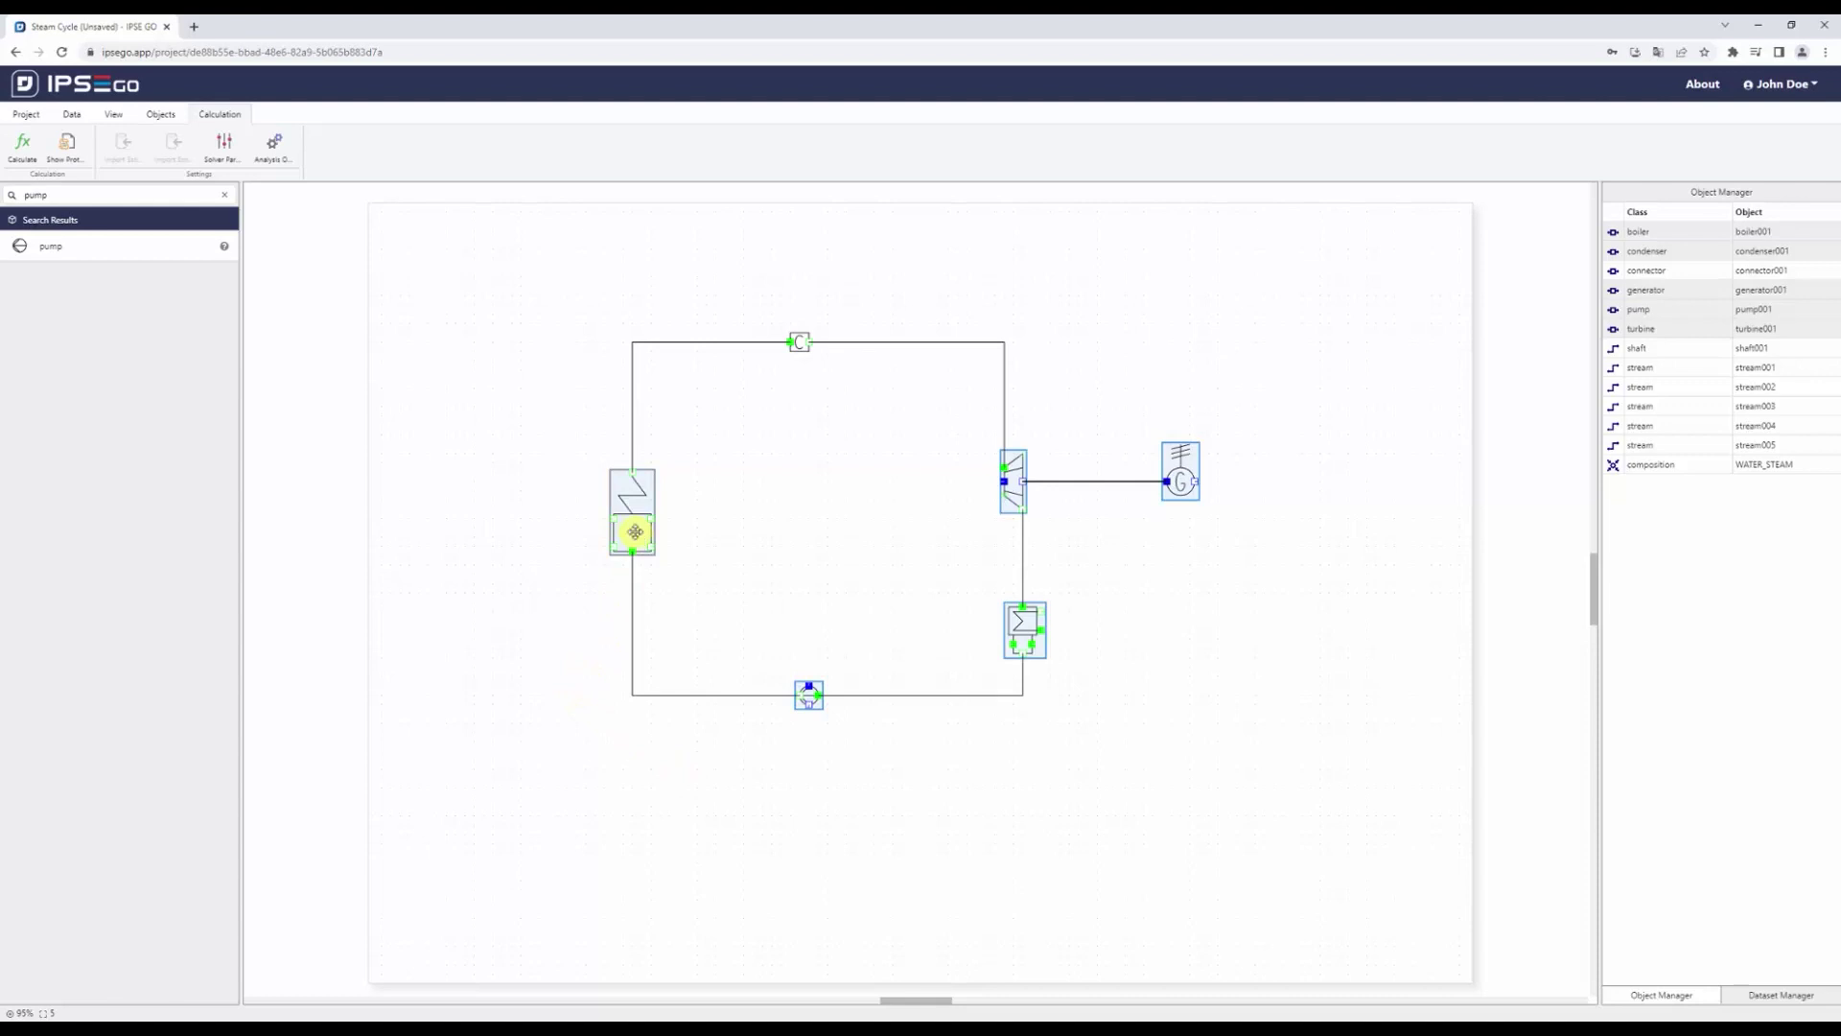
double_click(635, 532)
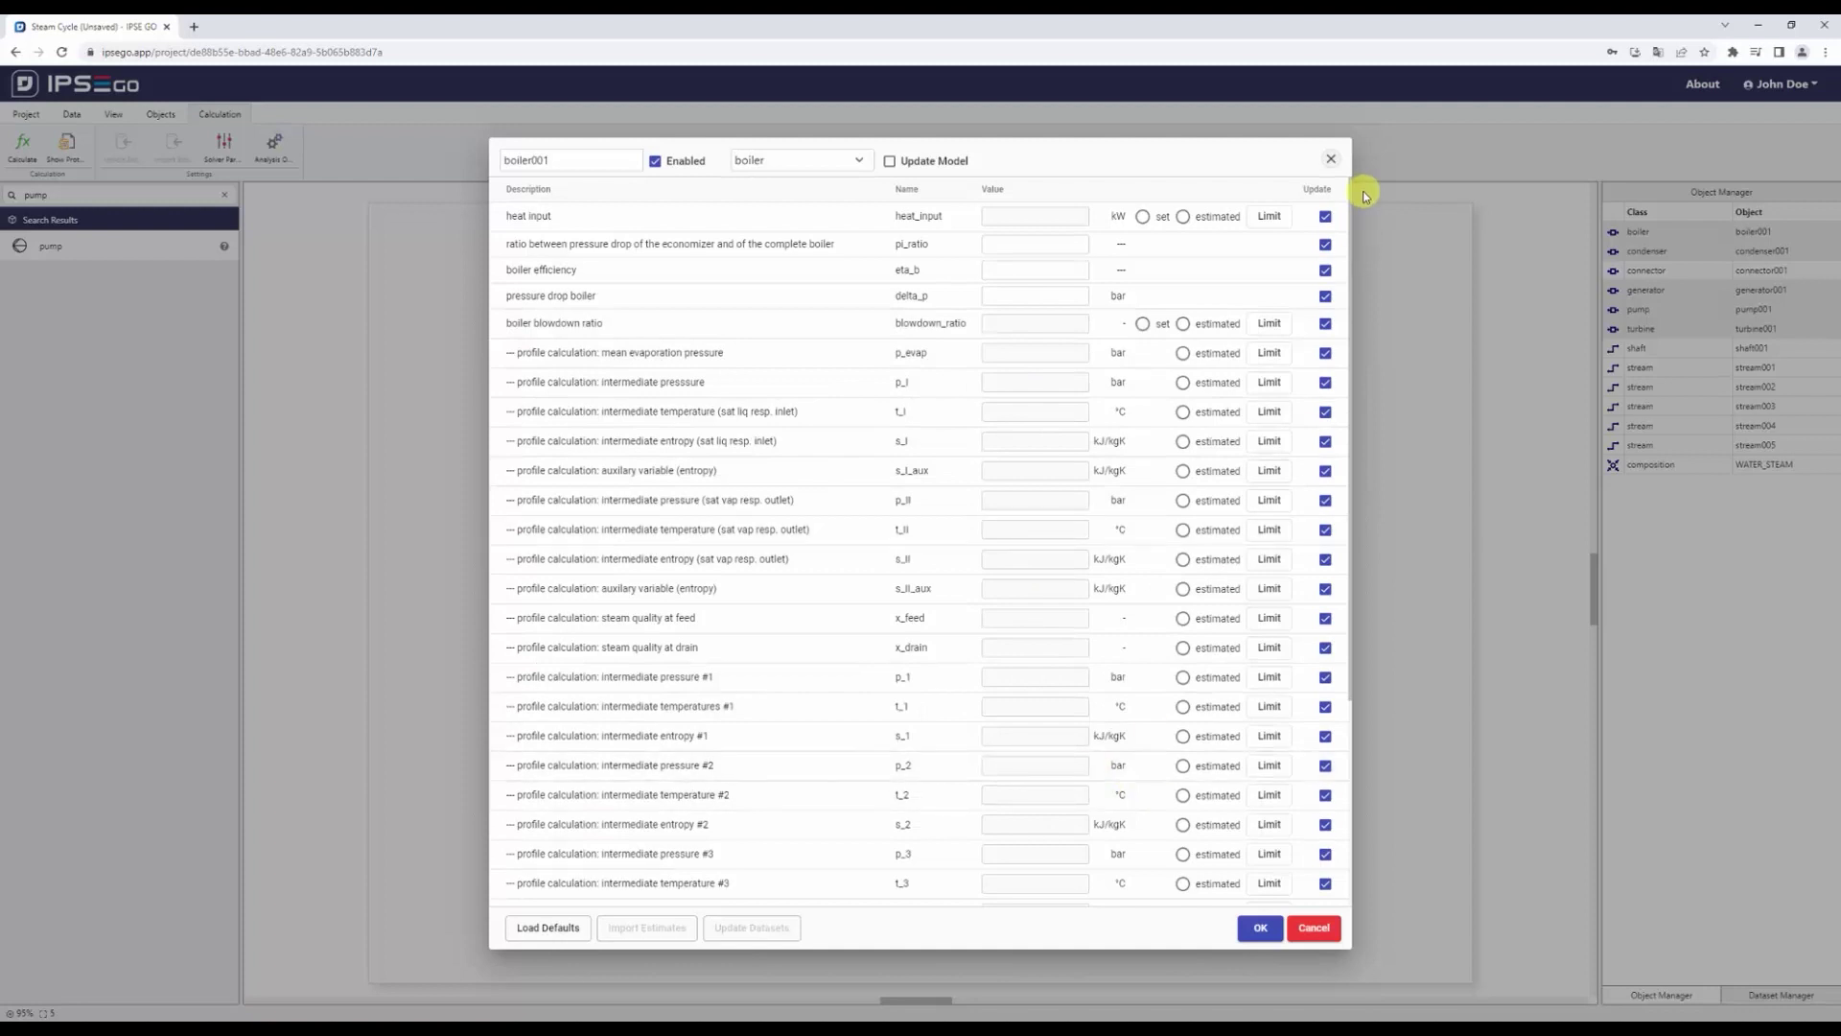
left_click(1332, 162)
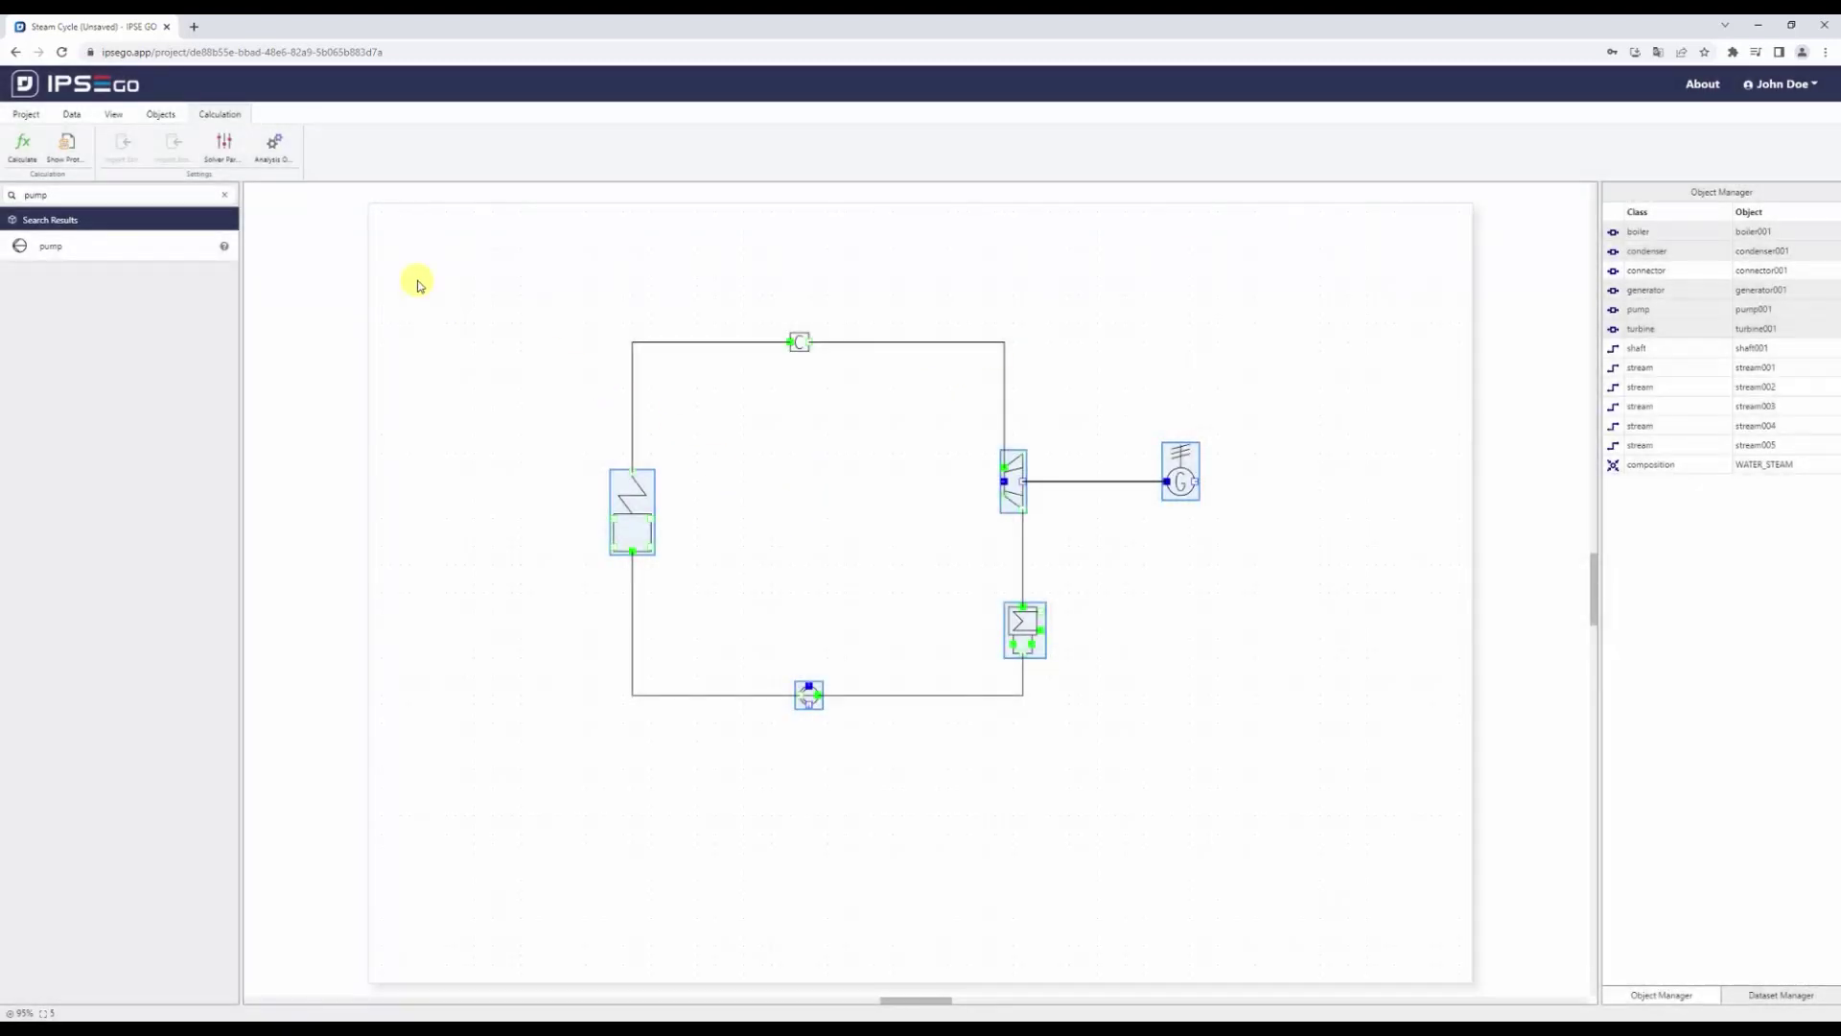
- Load defaults into the five objects and confirm the boiler's values, e.g. efficiency 0.9
left_click(67, 119)
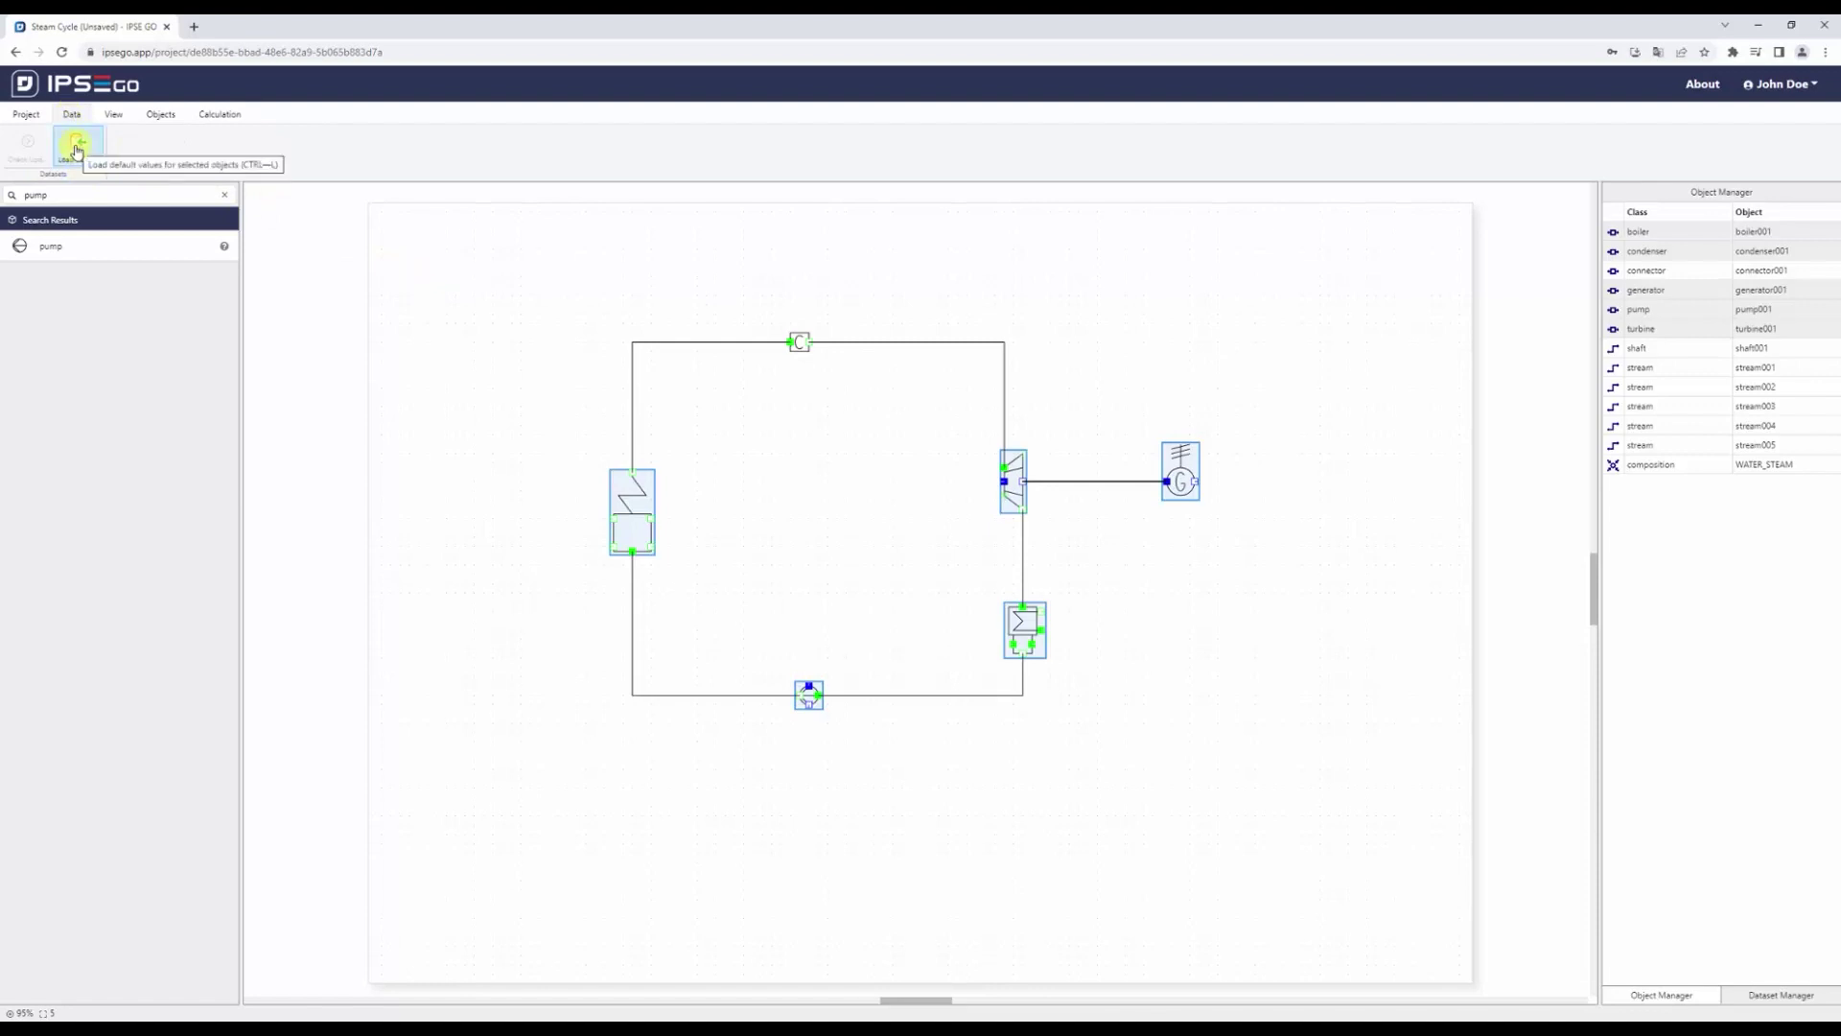
left_click(76, 149)
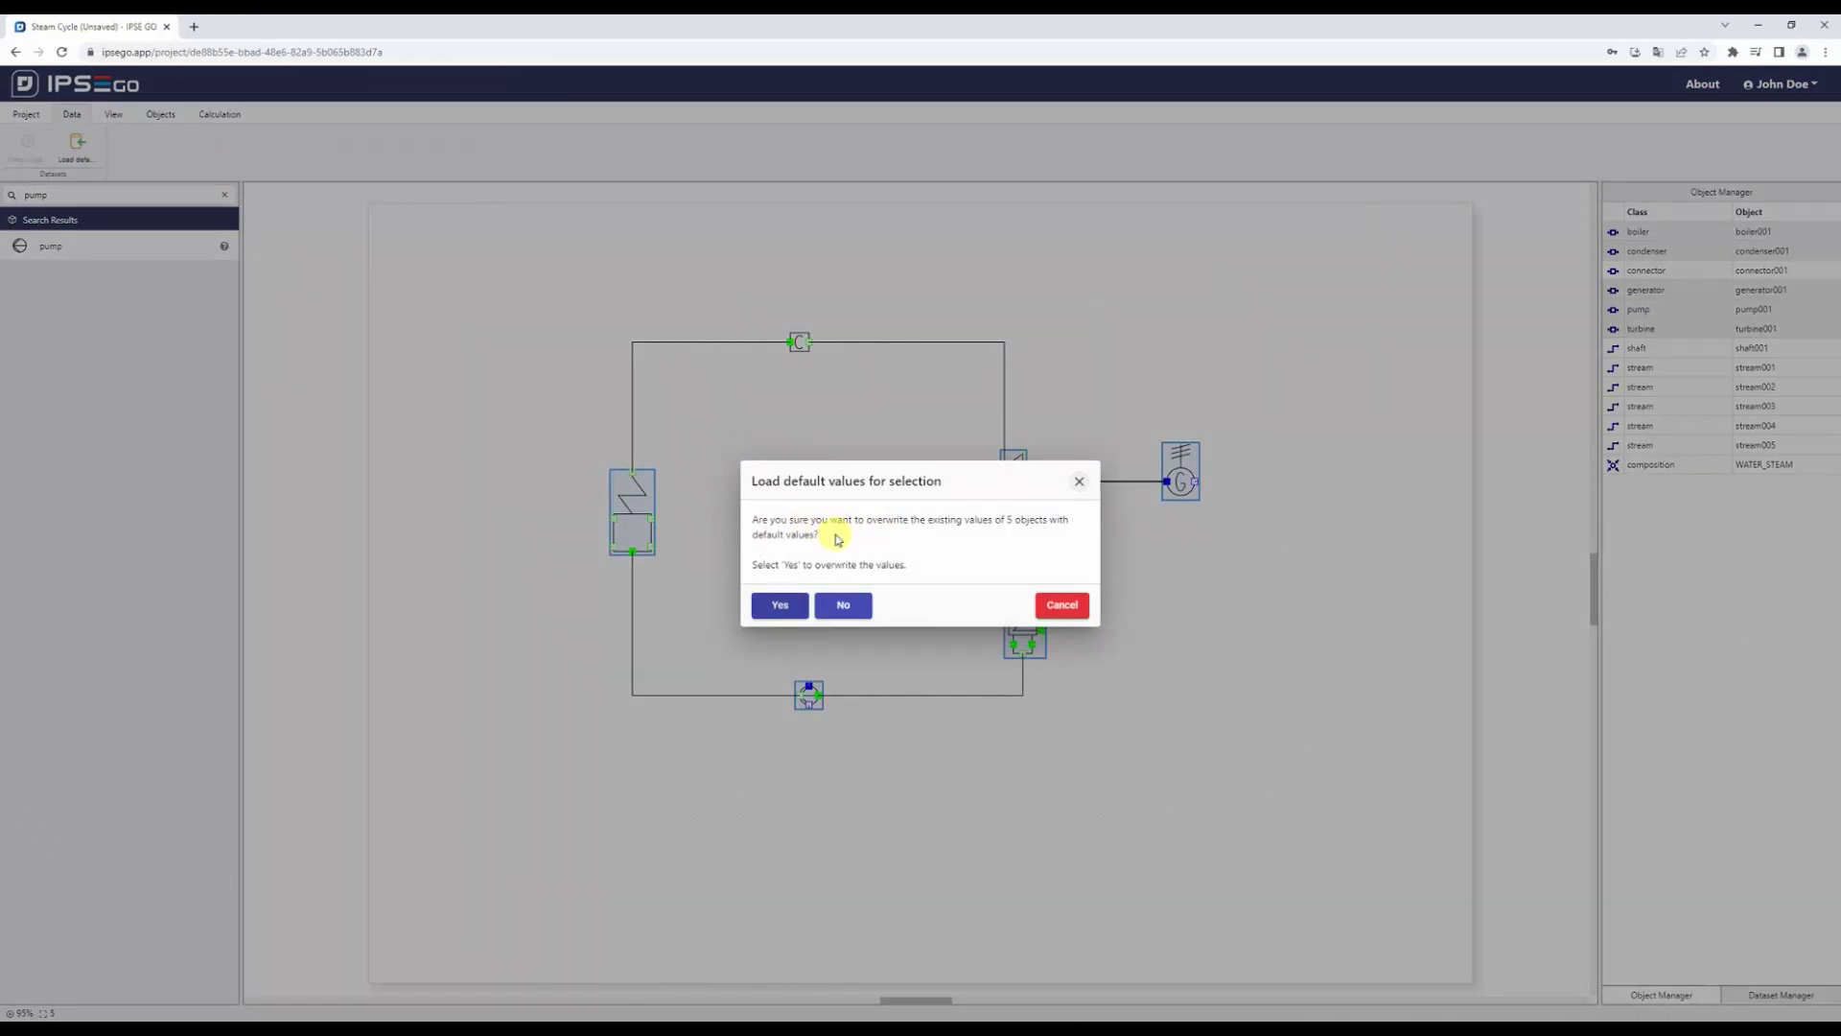
left_click(779, 607)
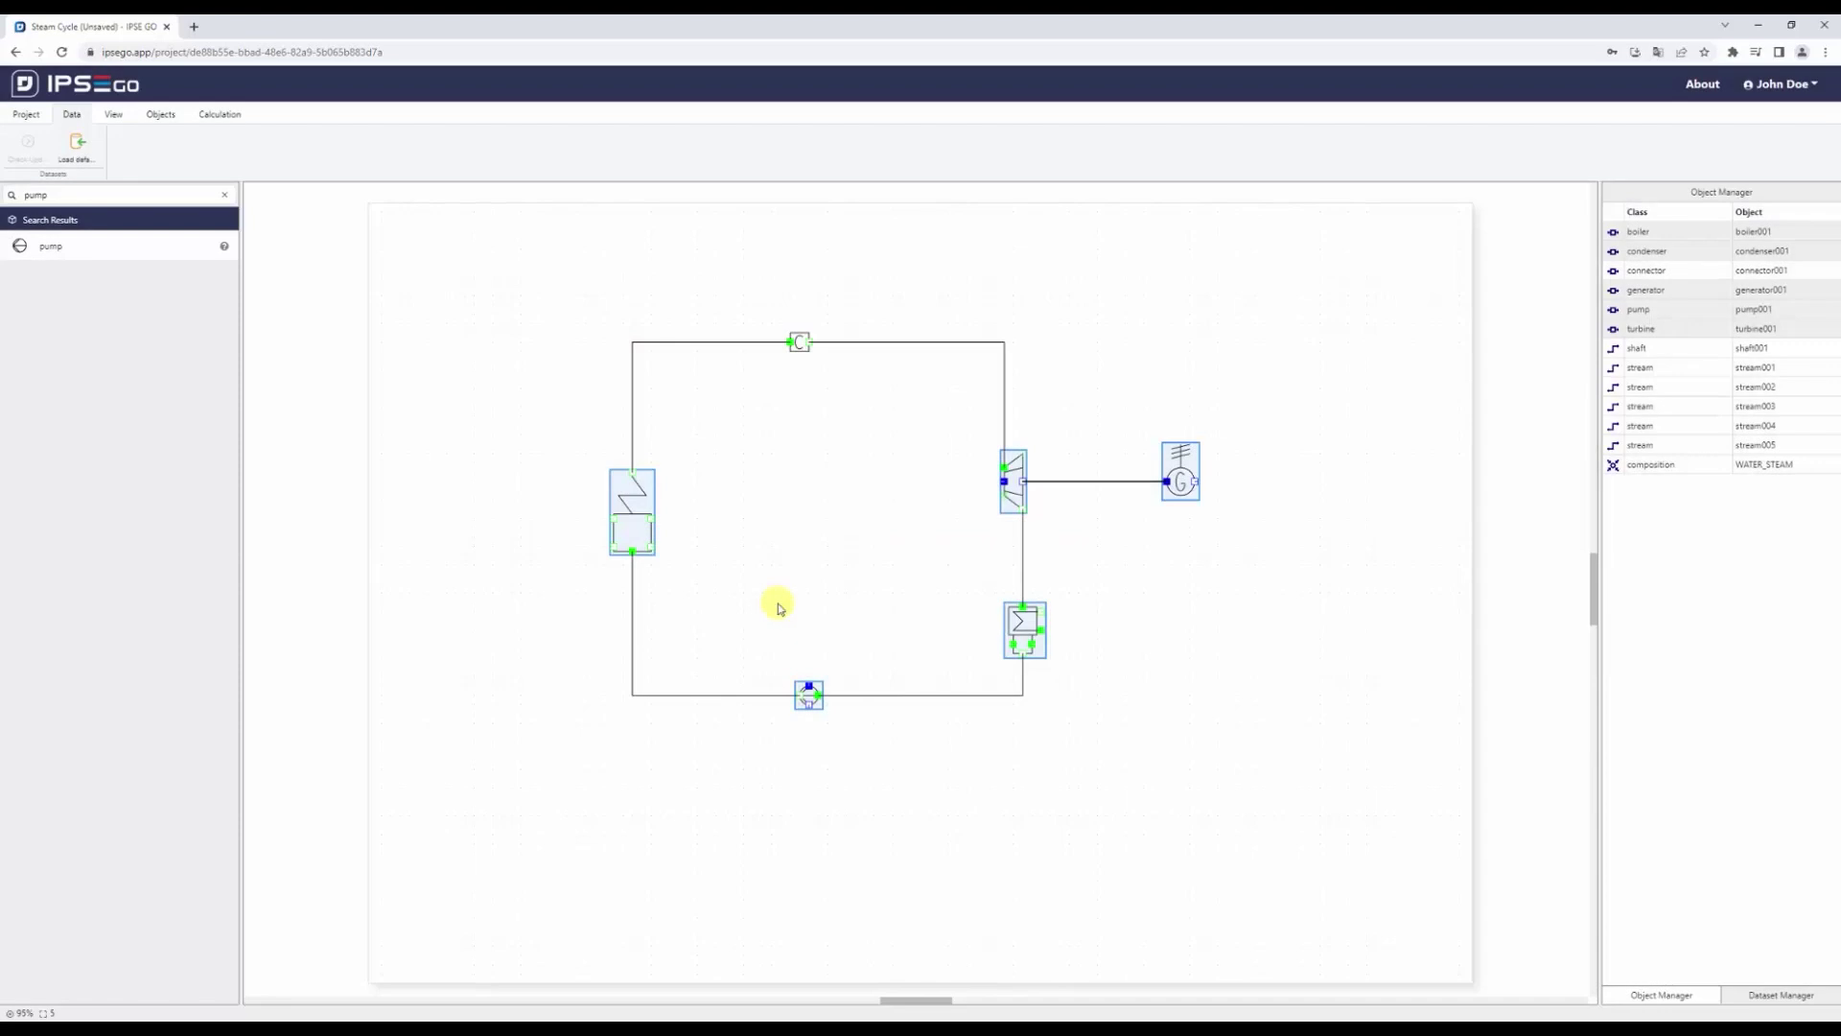
double_click(630, 532)
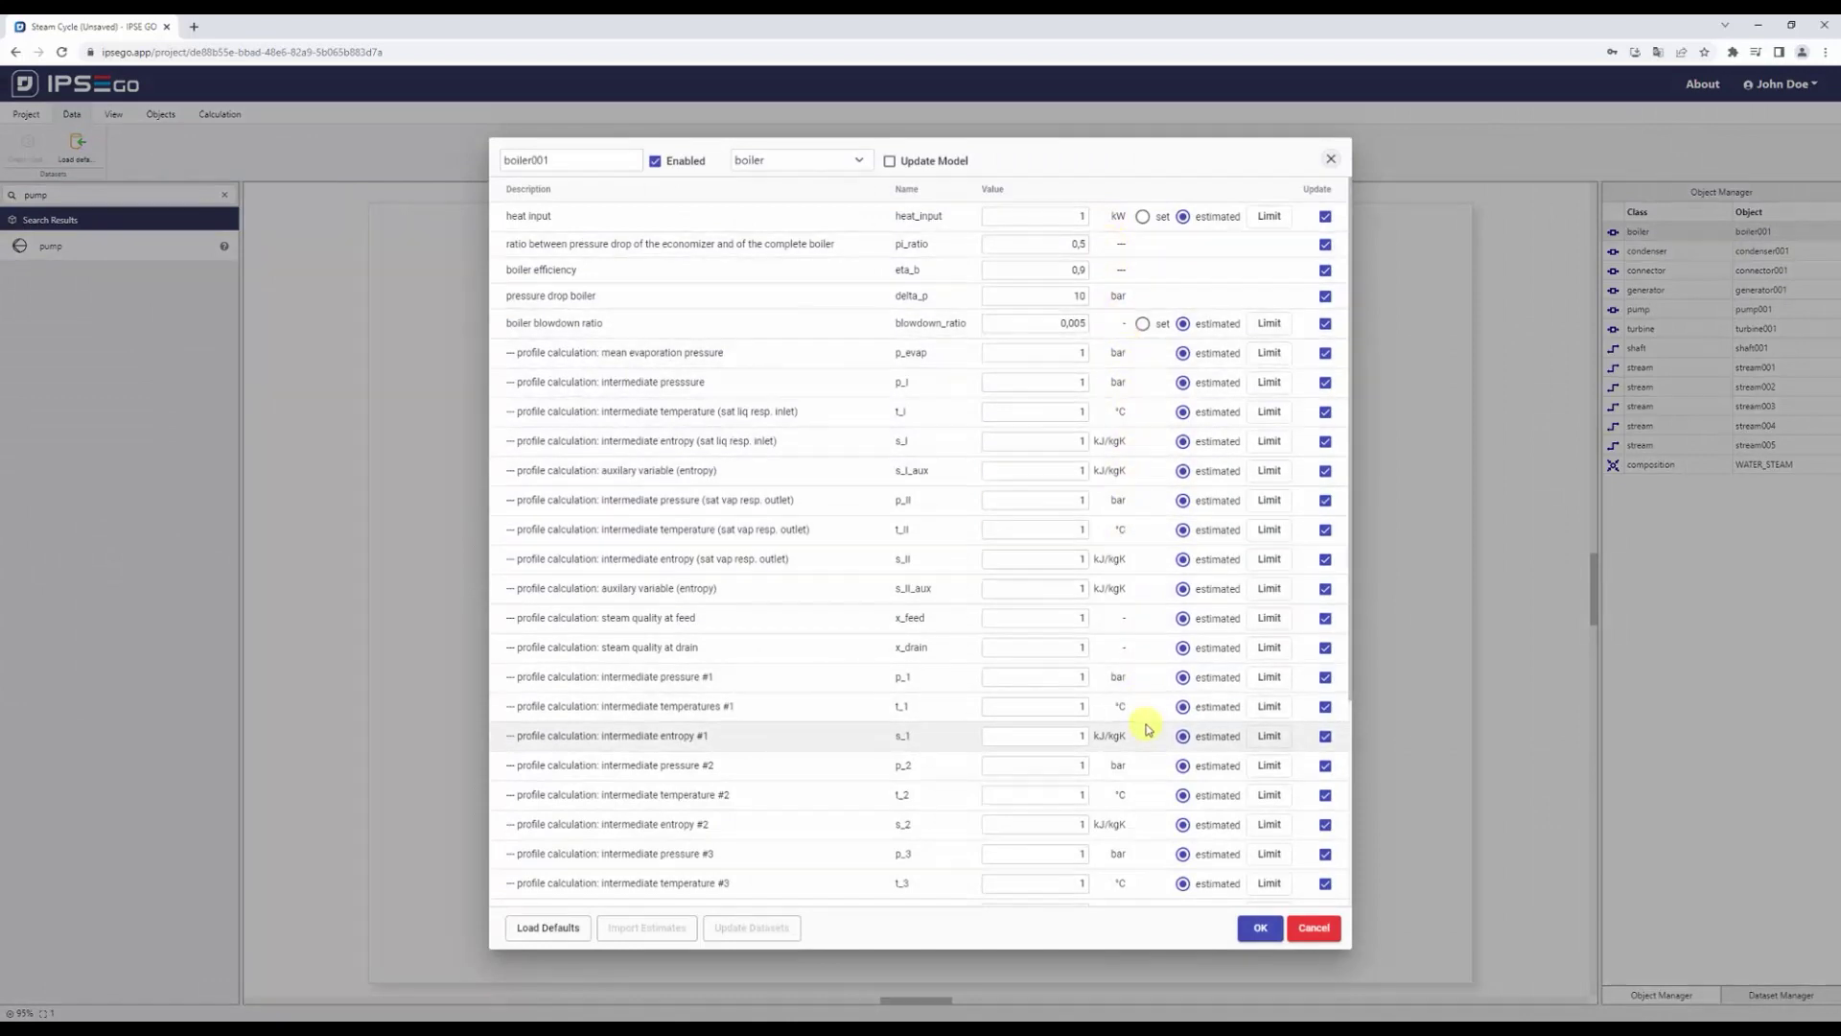
left_click(1262, 932)
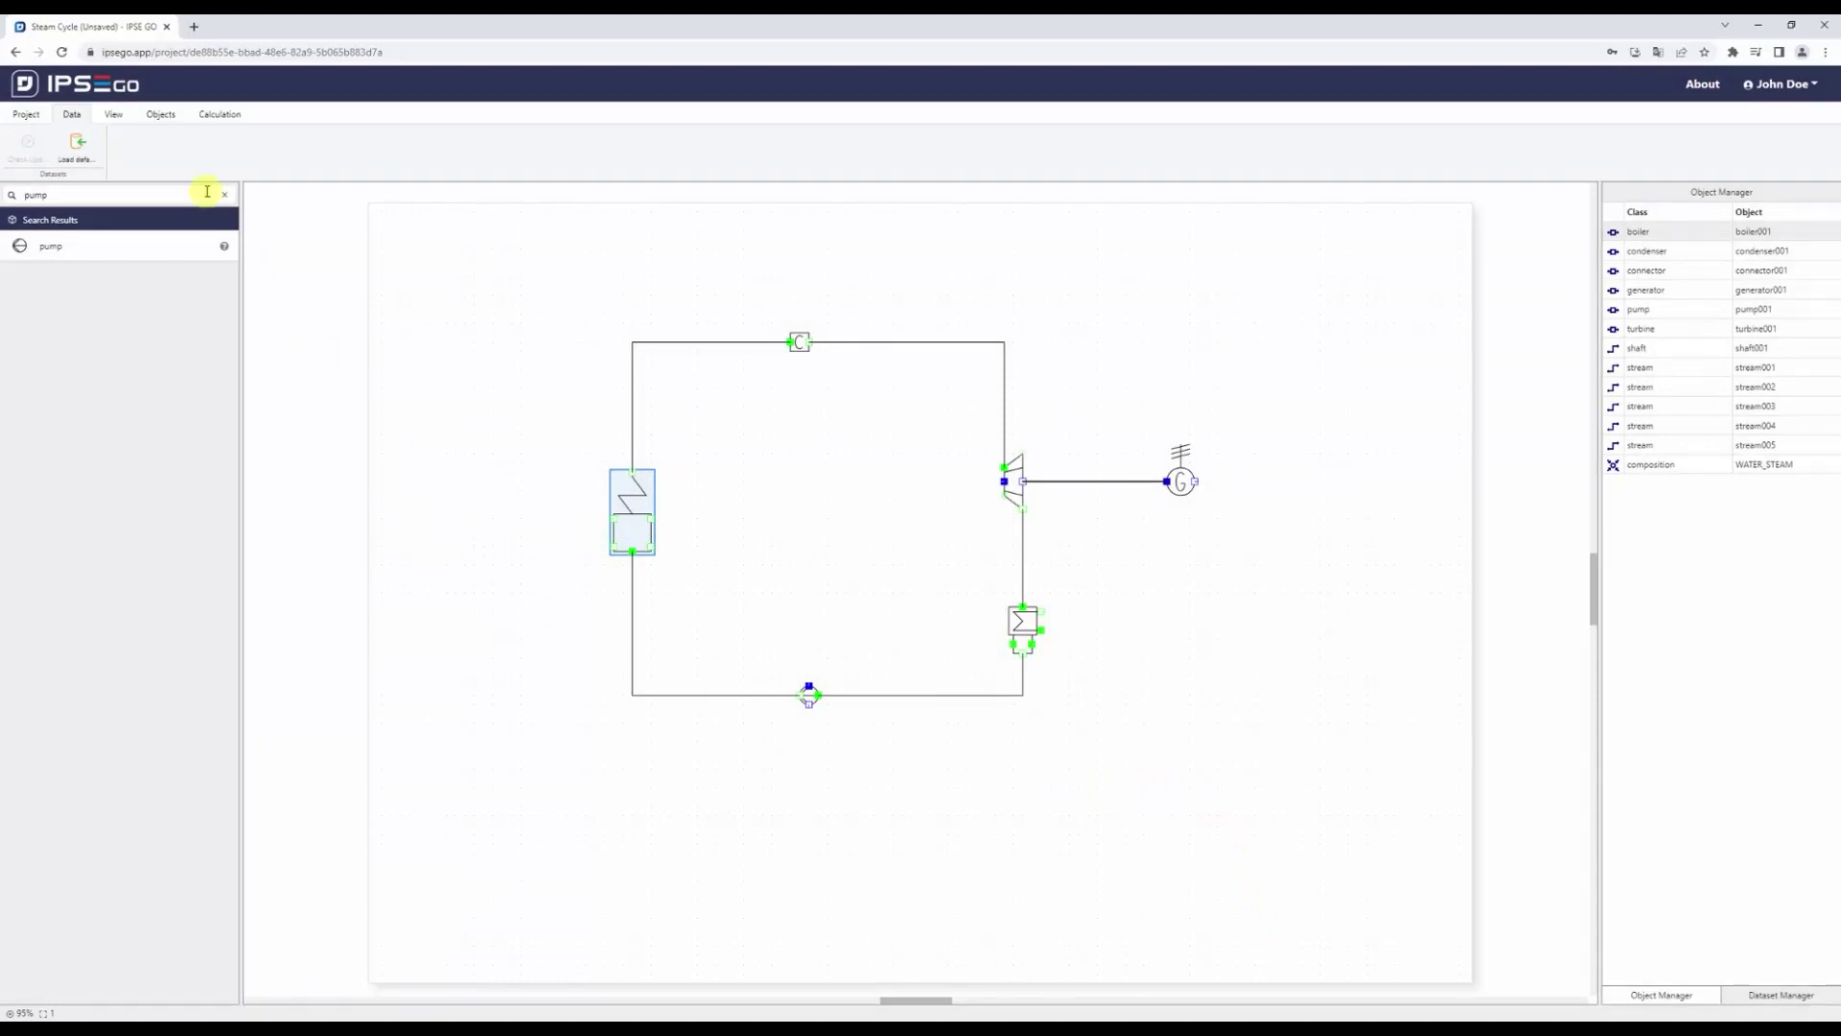
- Clear the pump search and run the cycle calculation again
left_click(213, 115)
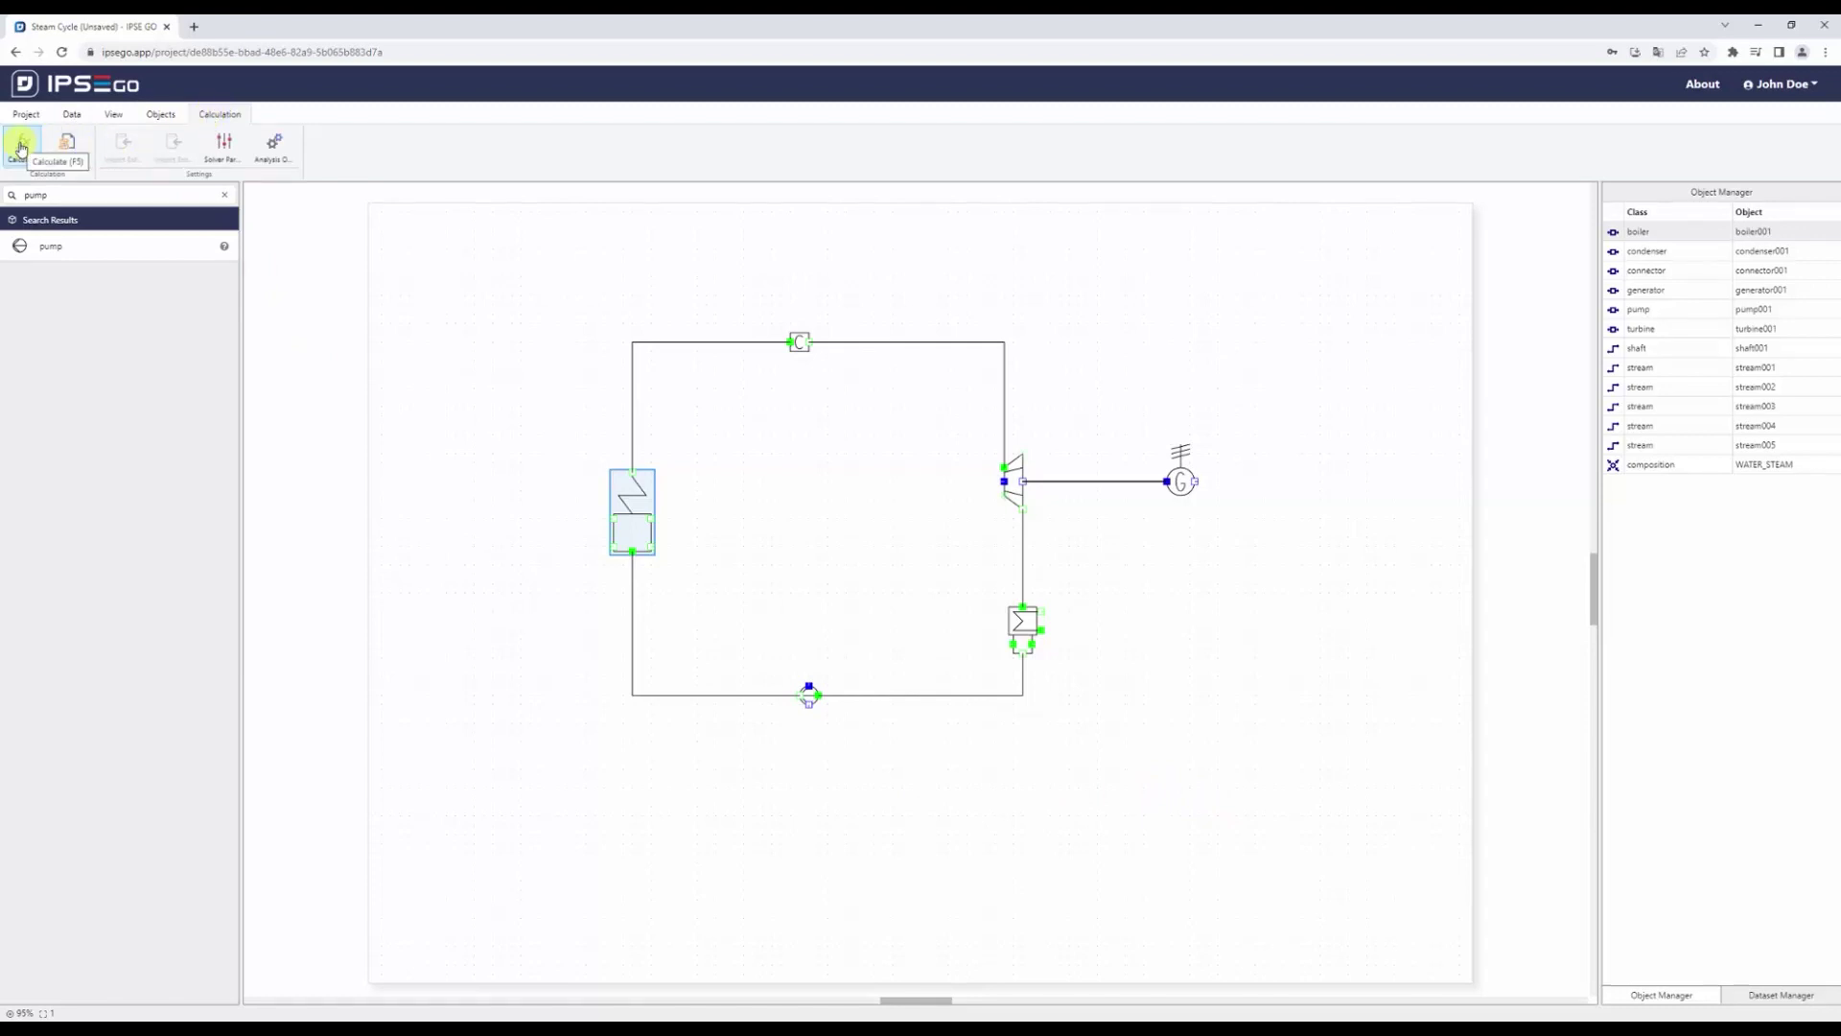
left_click(227, 198)
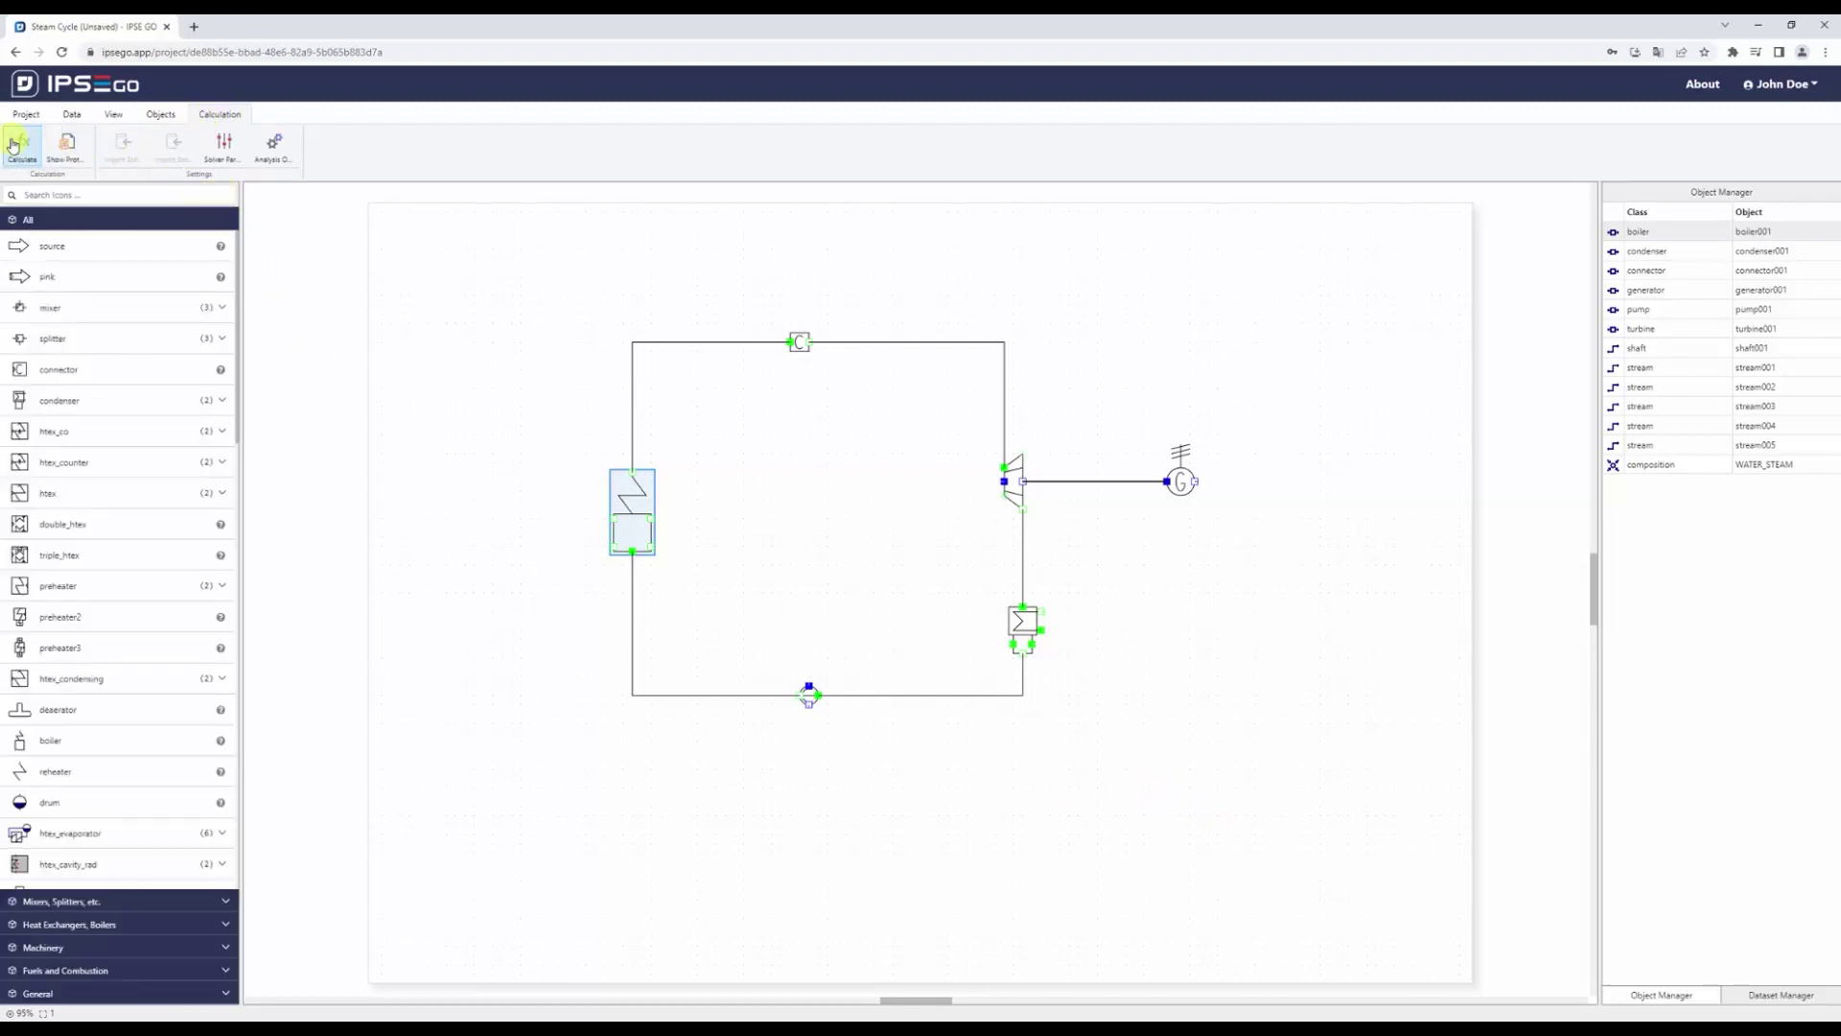
left_click(13, 146)
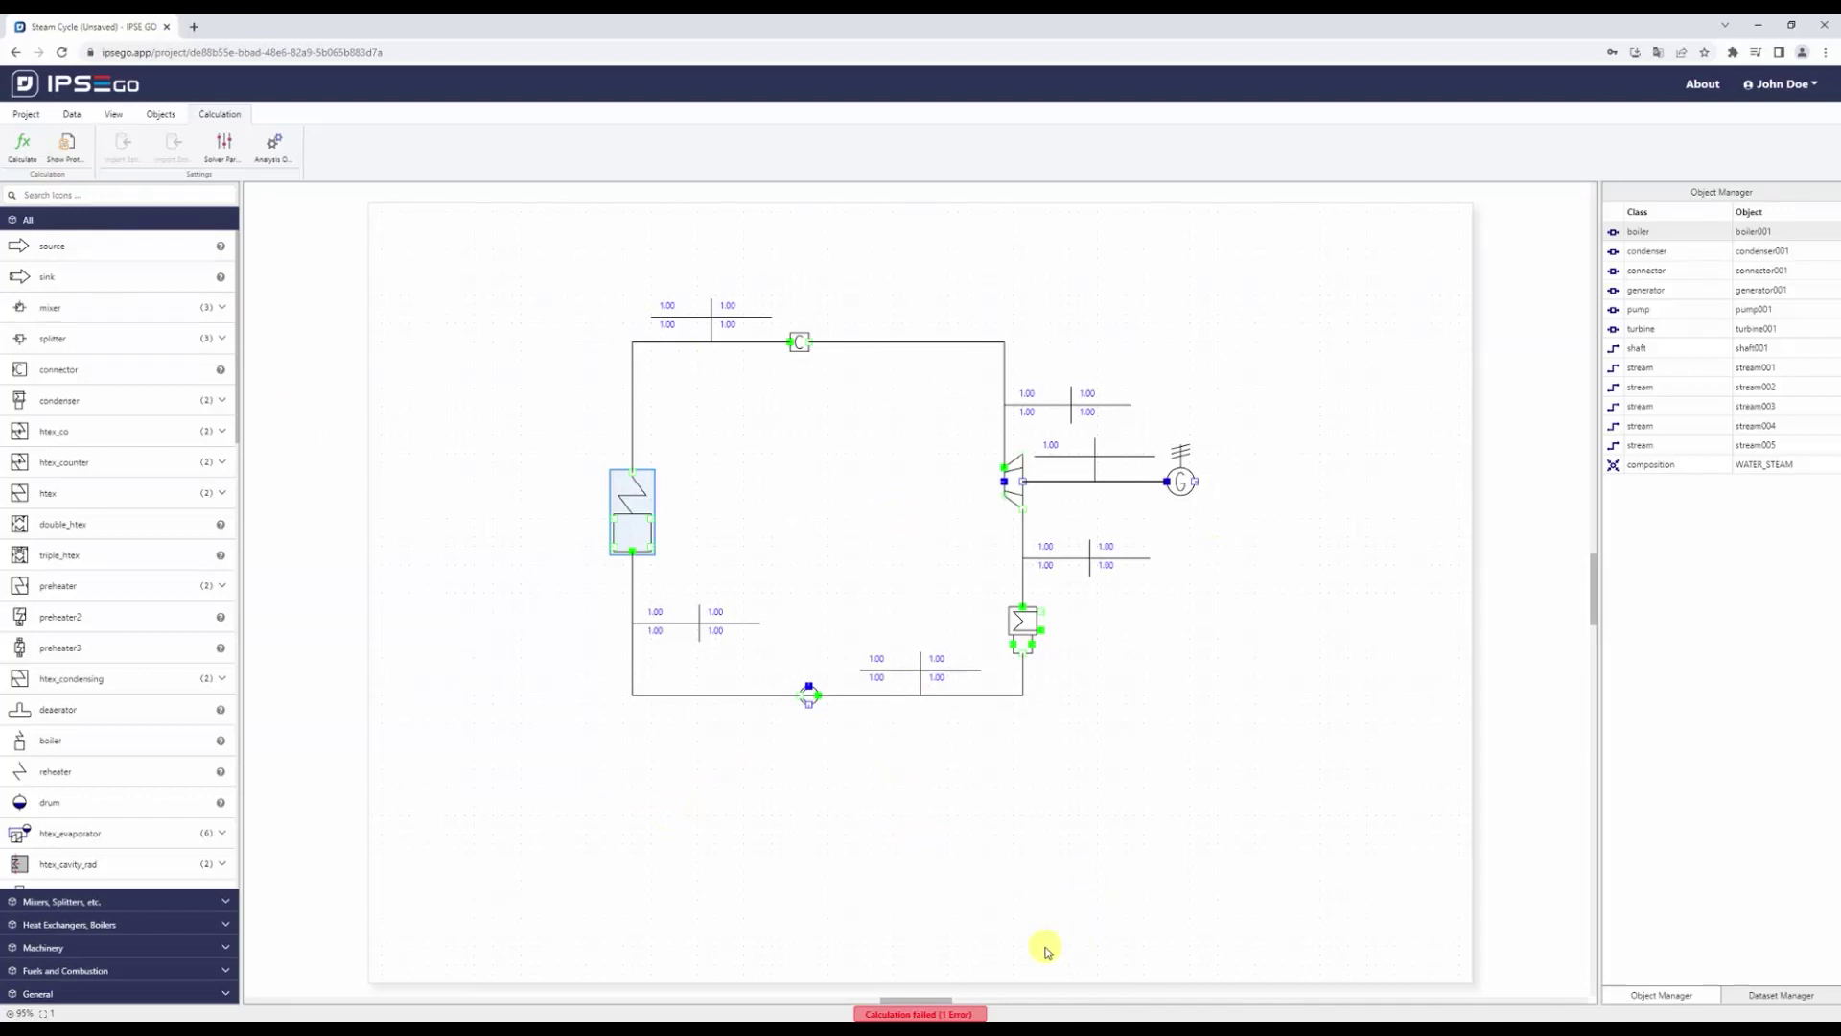
- Review the protocol's warnings and error, close it, and open stream002's parameters
left_click(941, 1014)
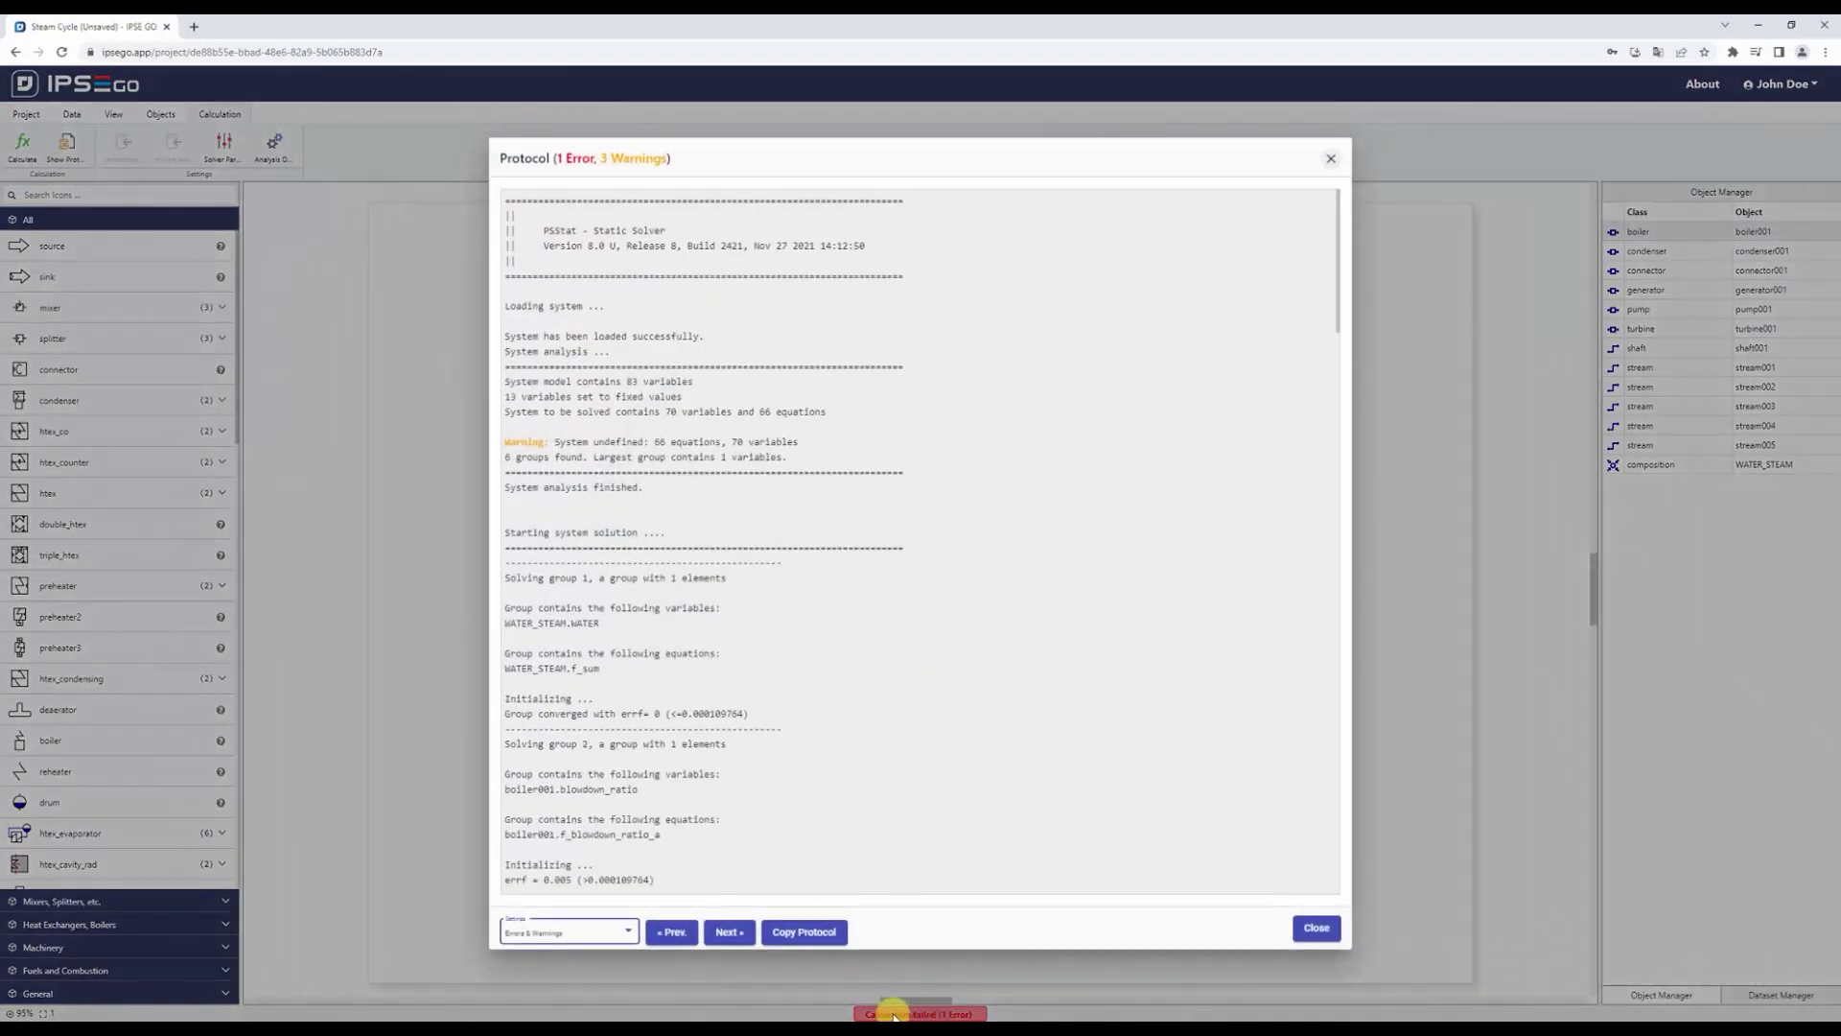
left_click(733, 933)
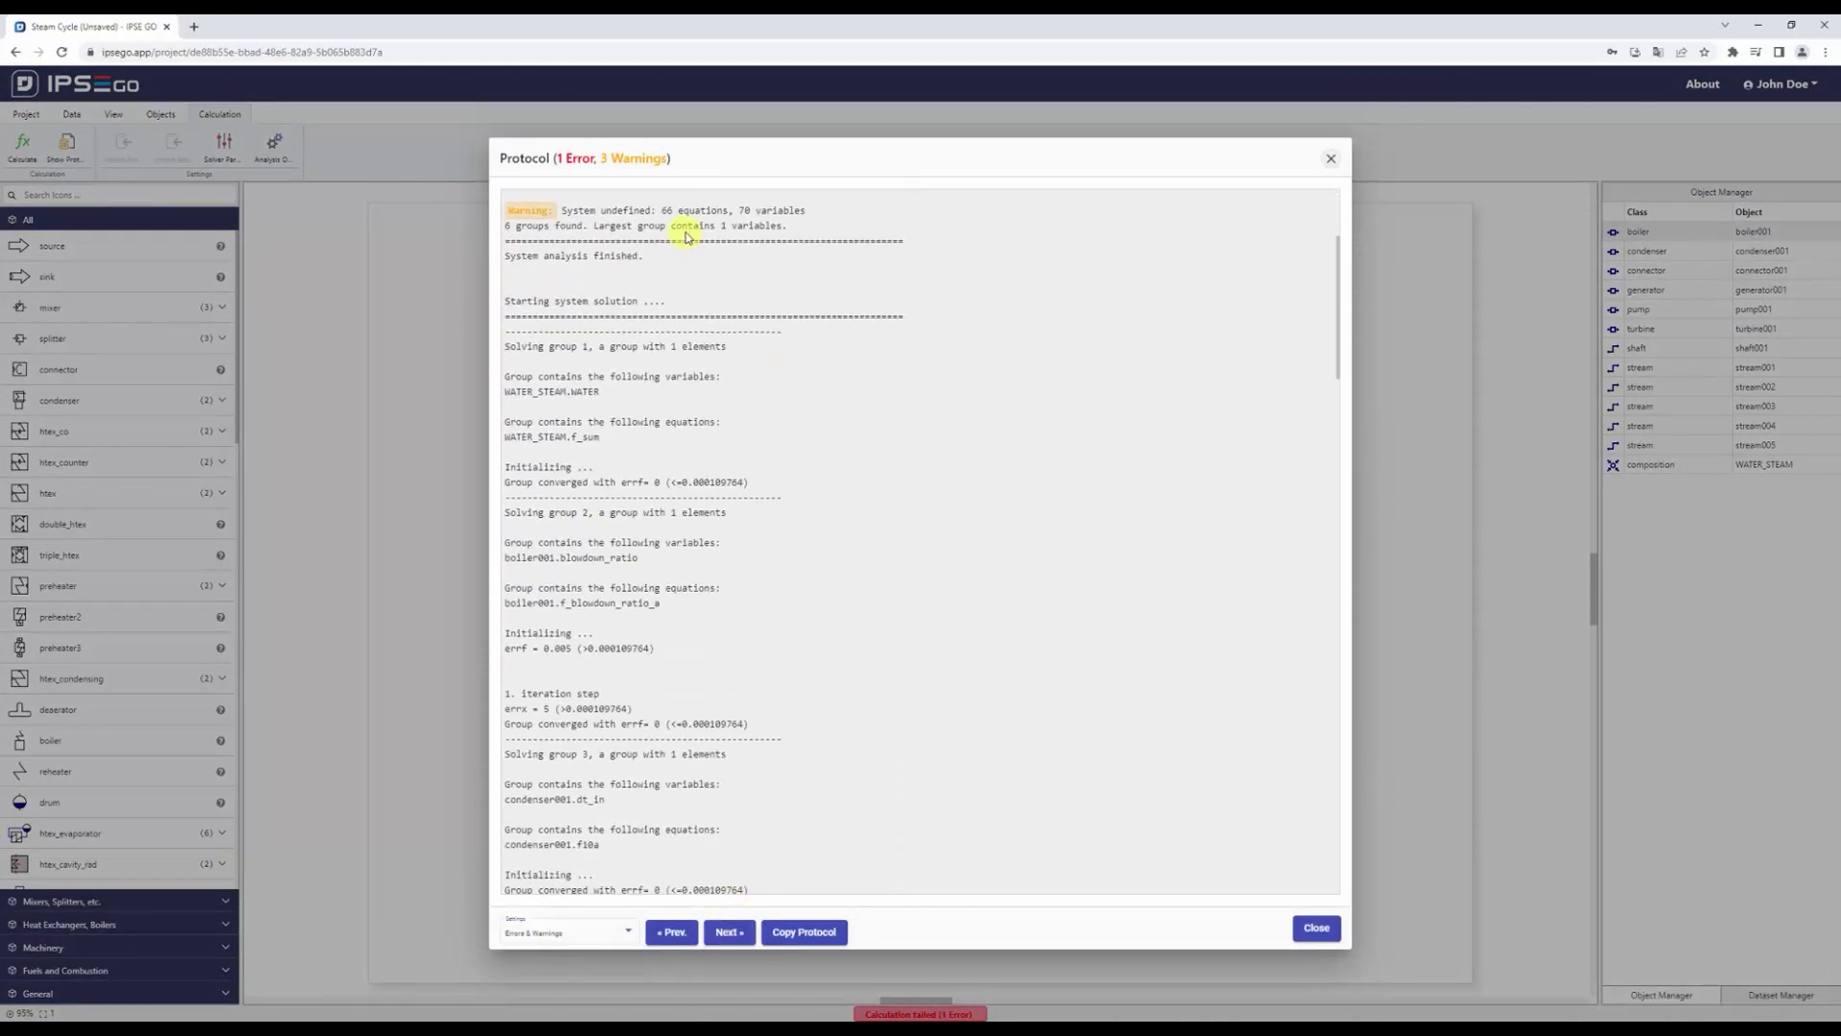
left_click(731, 932)
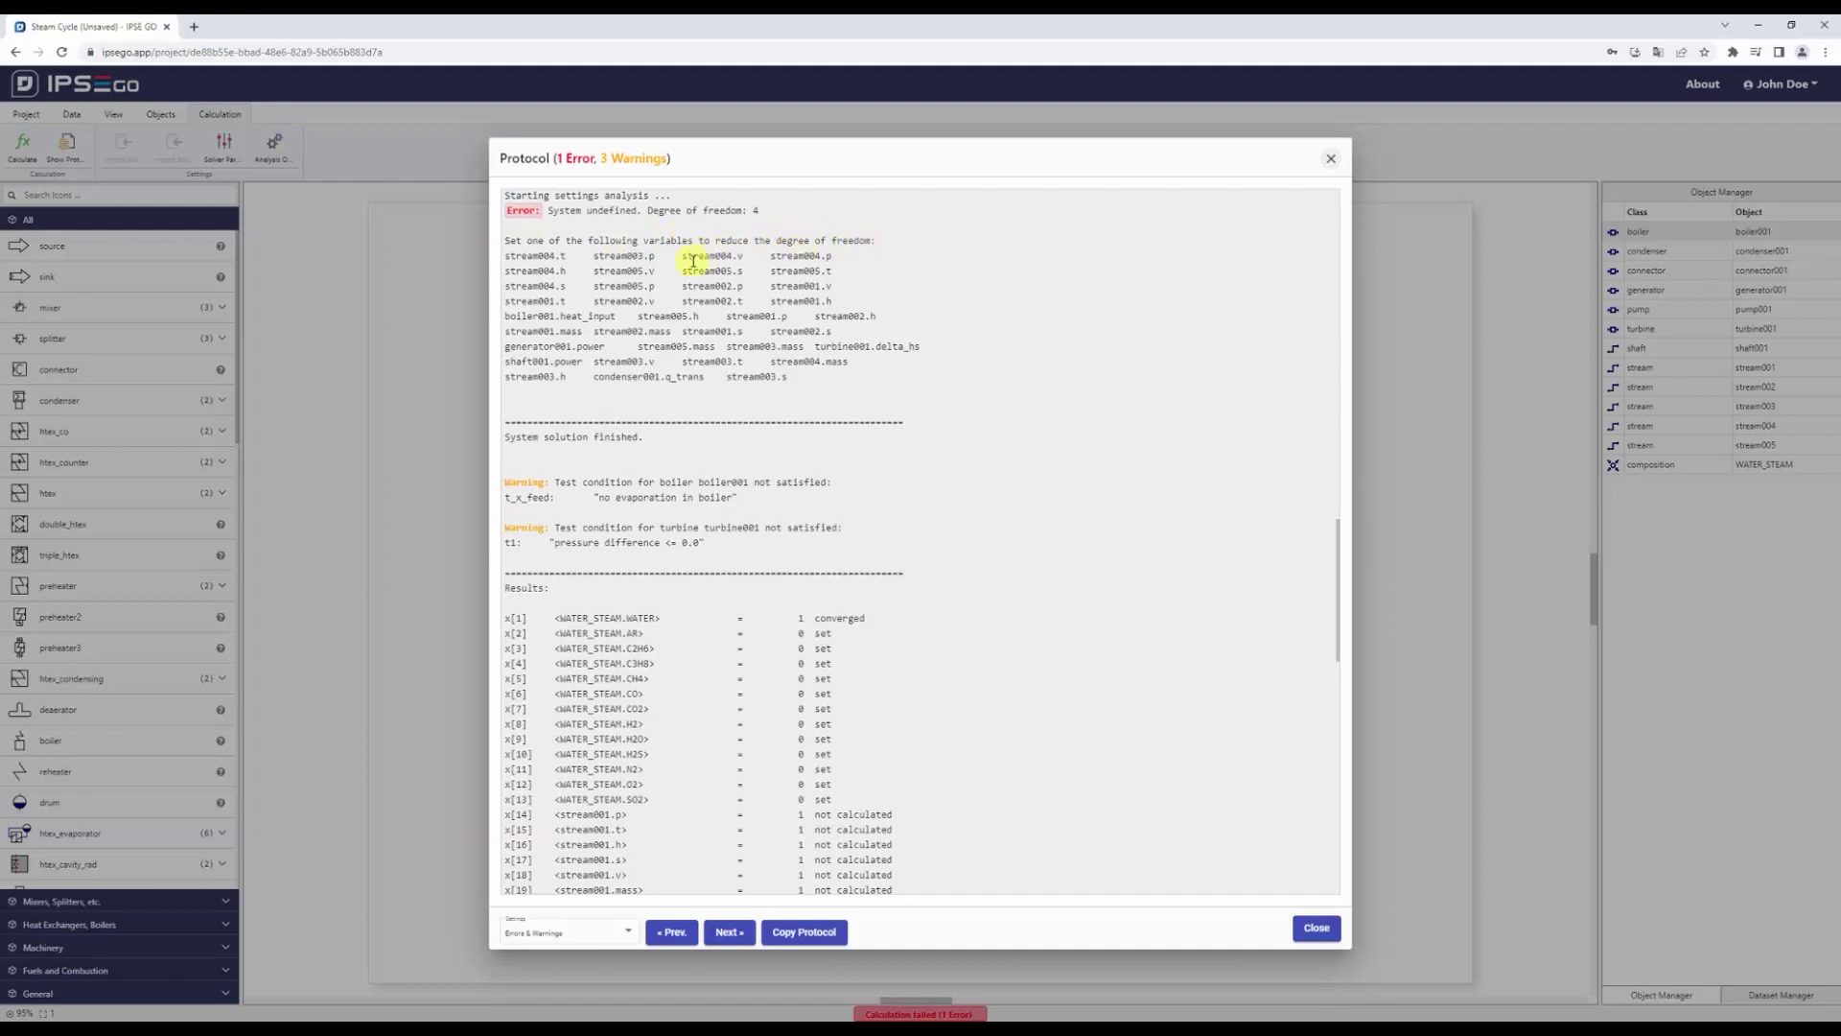
key("Escape")
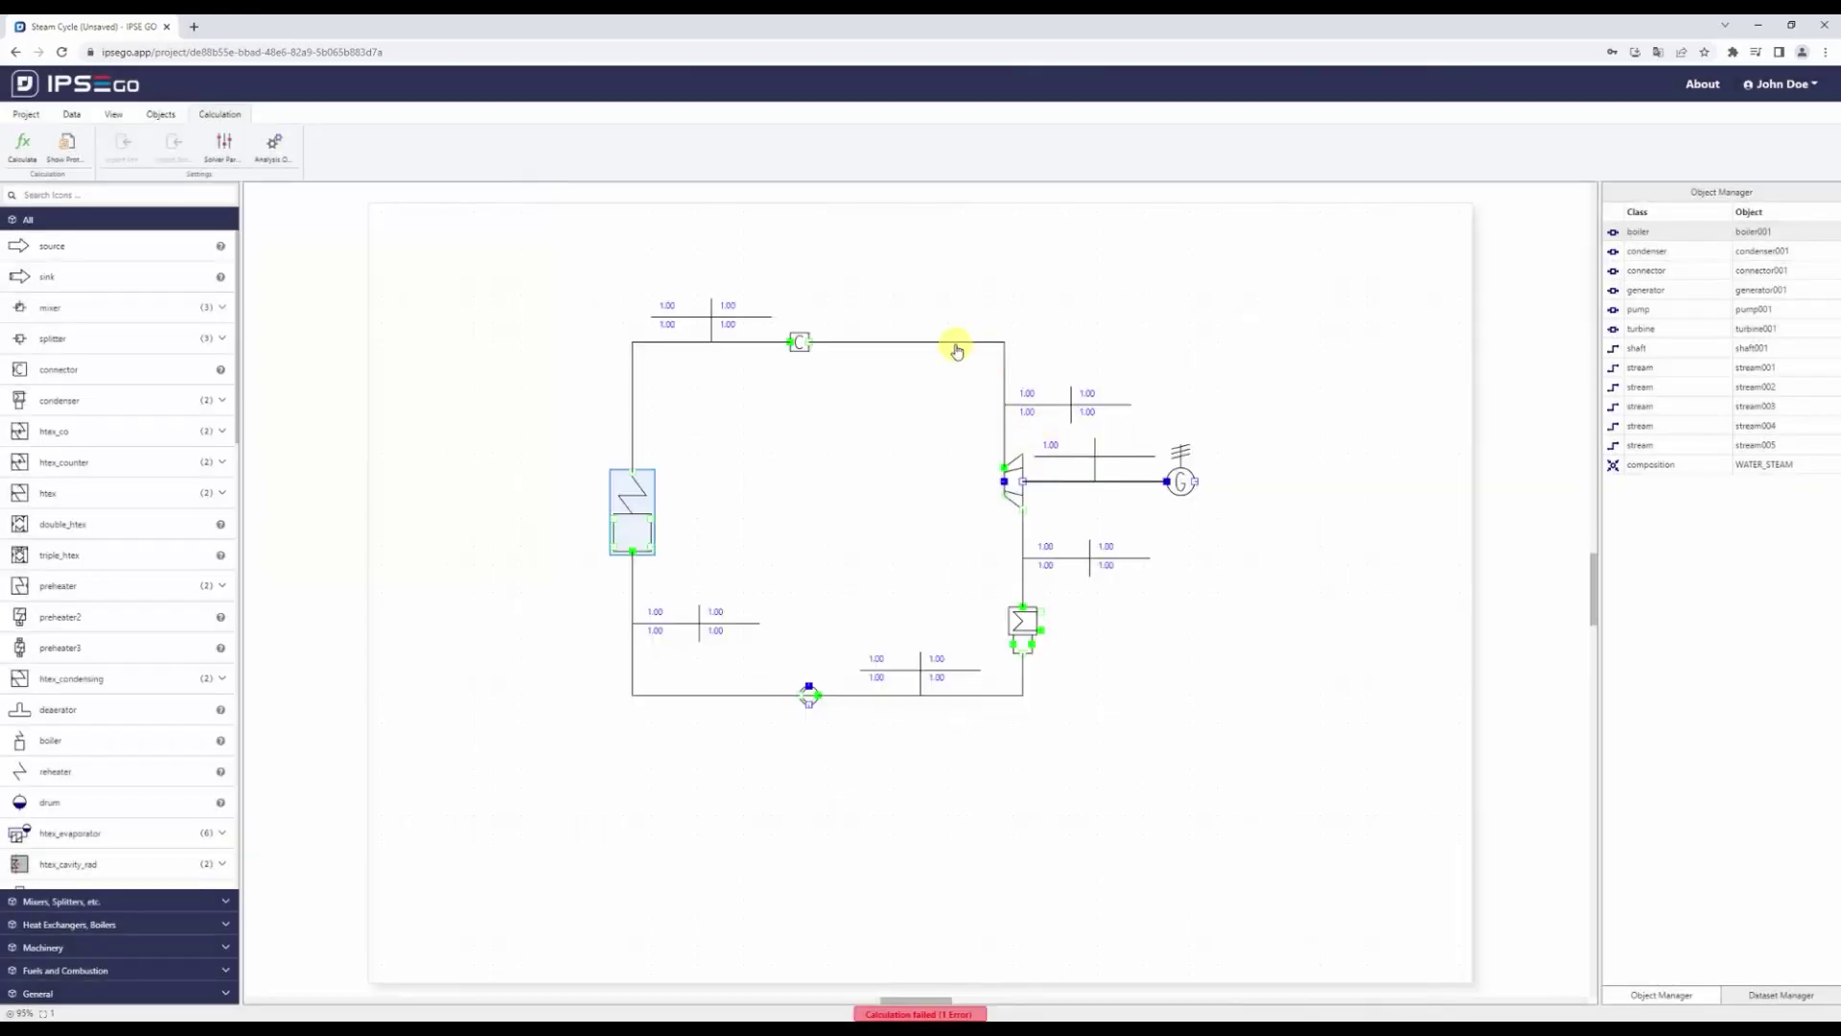
left_click(955, 344)
- Fix stream002's pressure at 41 bar and its temperature at 440 °C
double_click(956, 345)
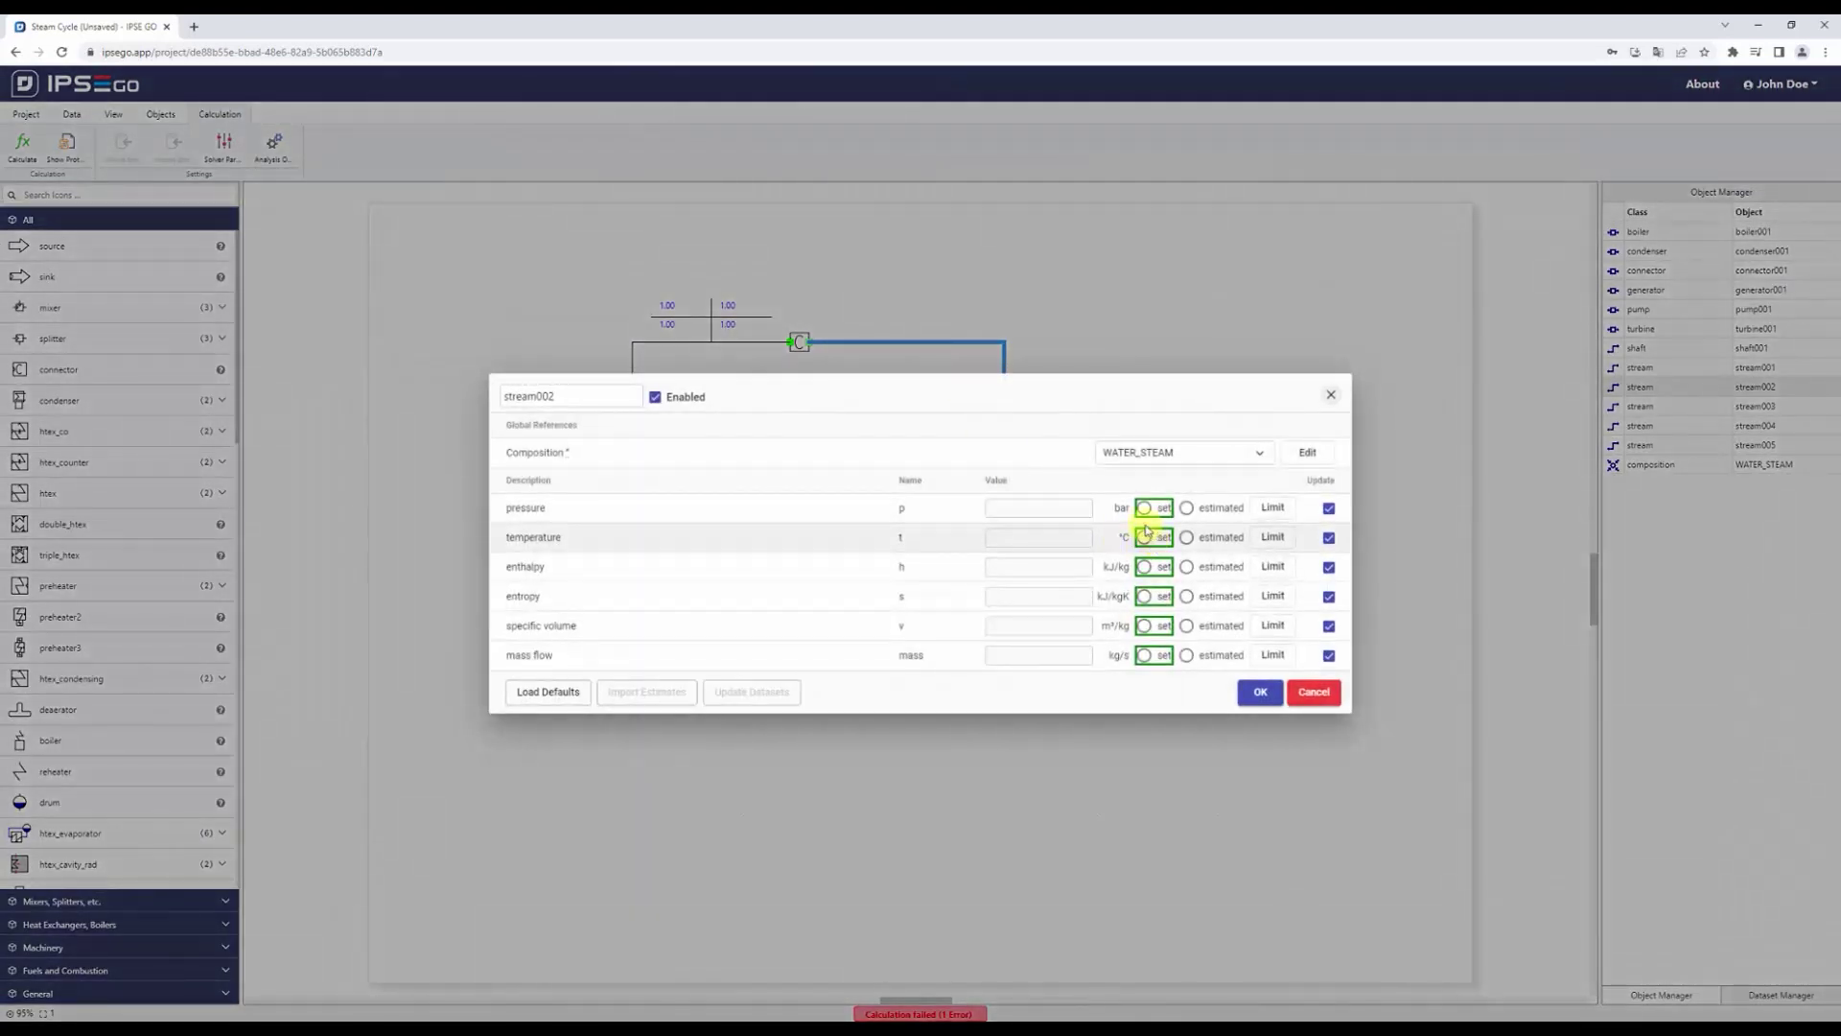
left_click(1144, 507)
type("41")
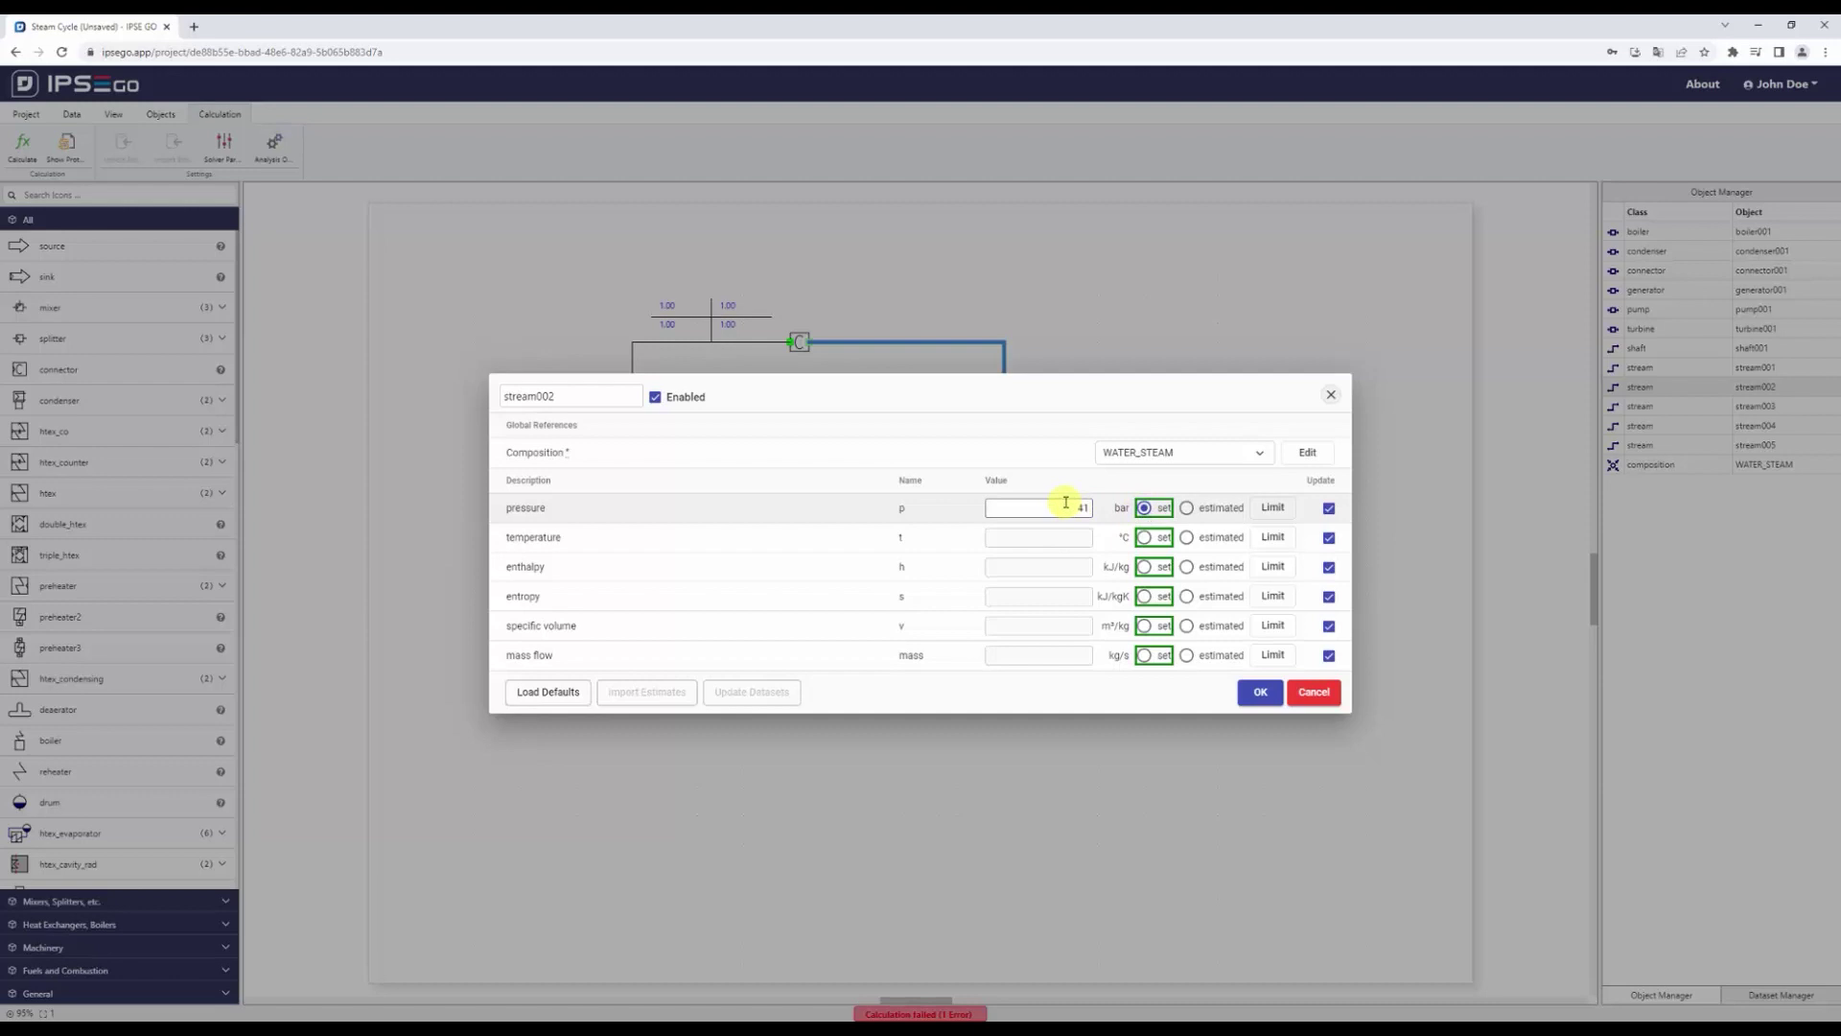
left_click(1078, 536)
type("1 [°C")
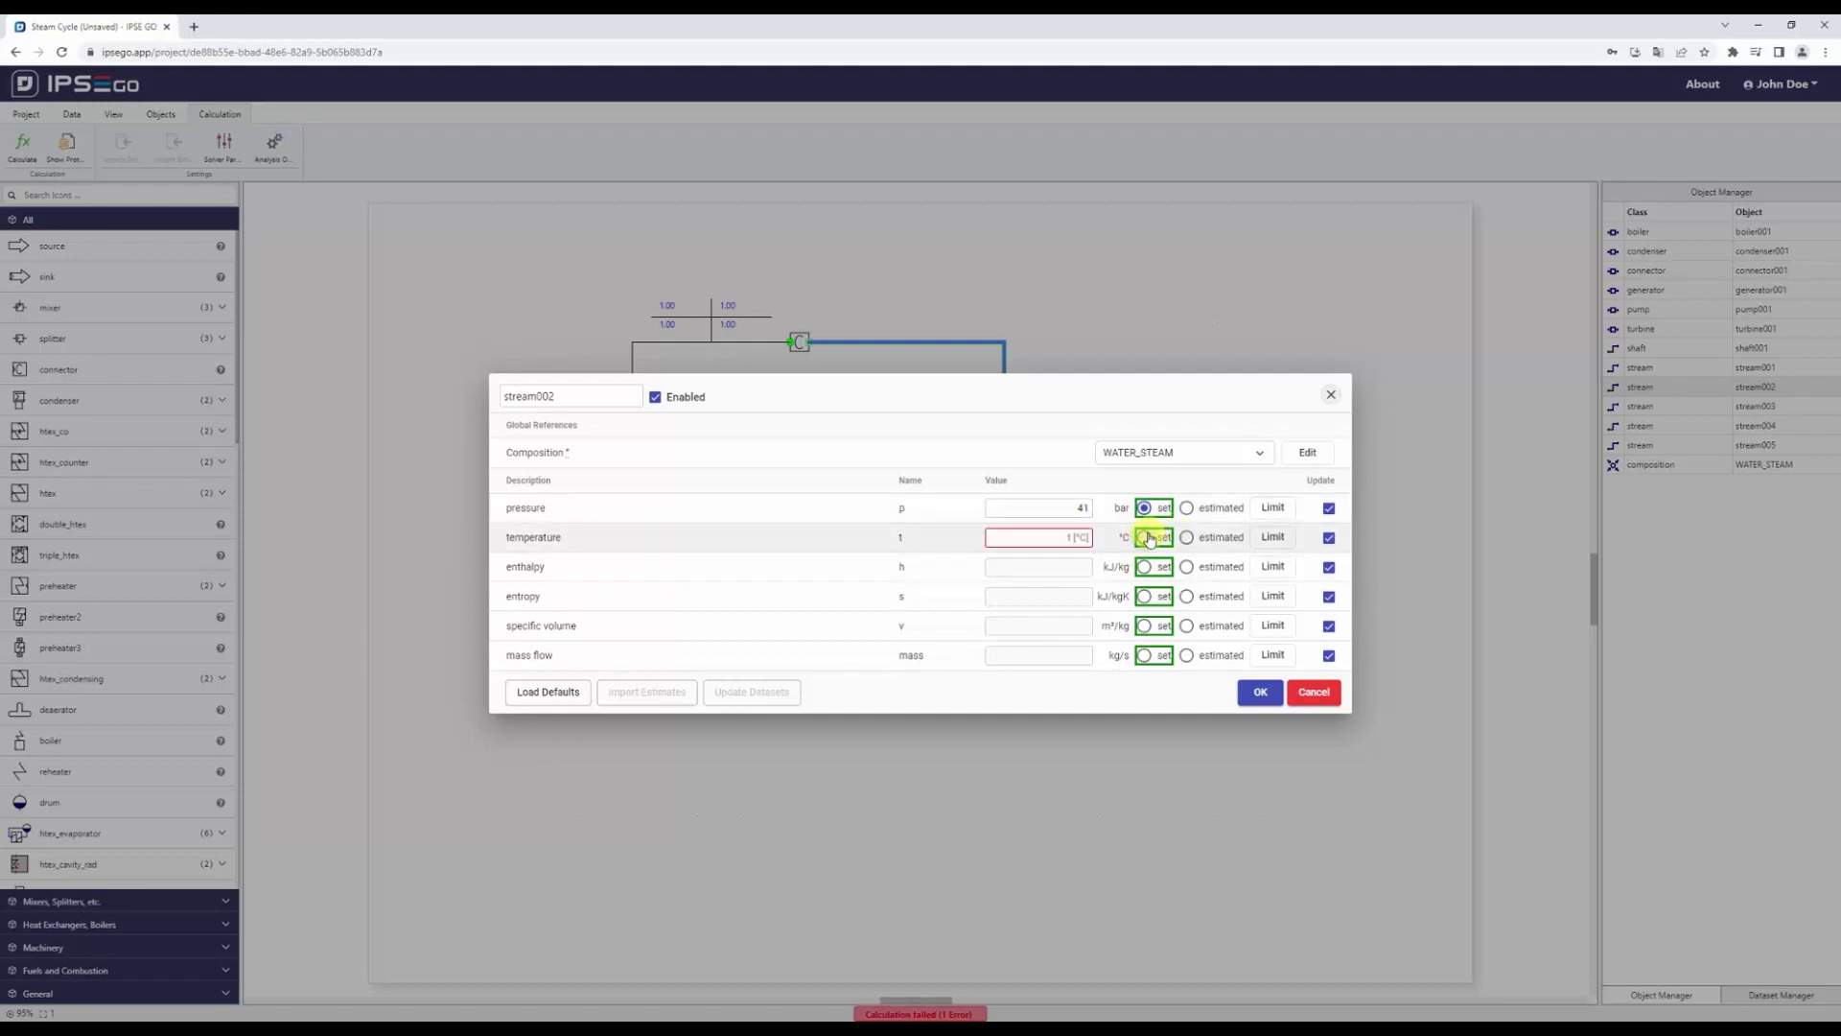
left_click(1145, 537)
type("440")
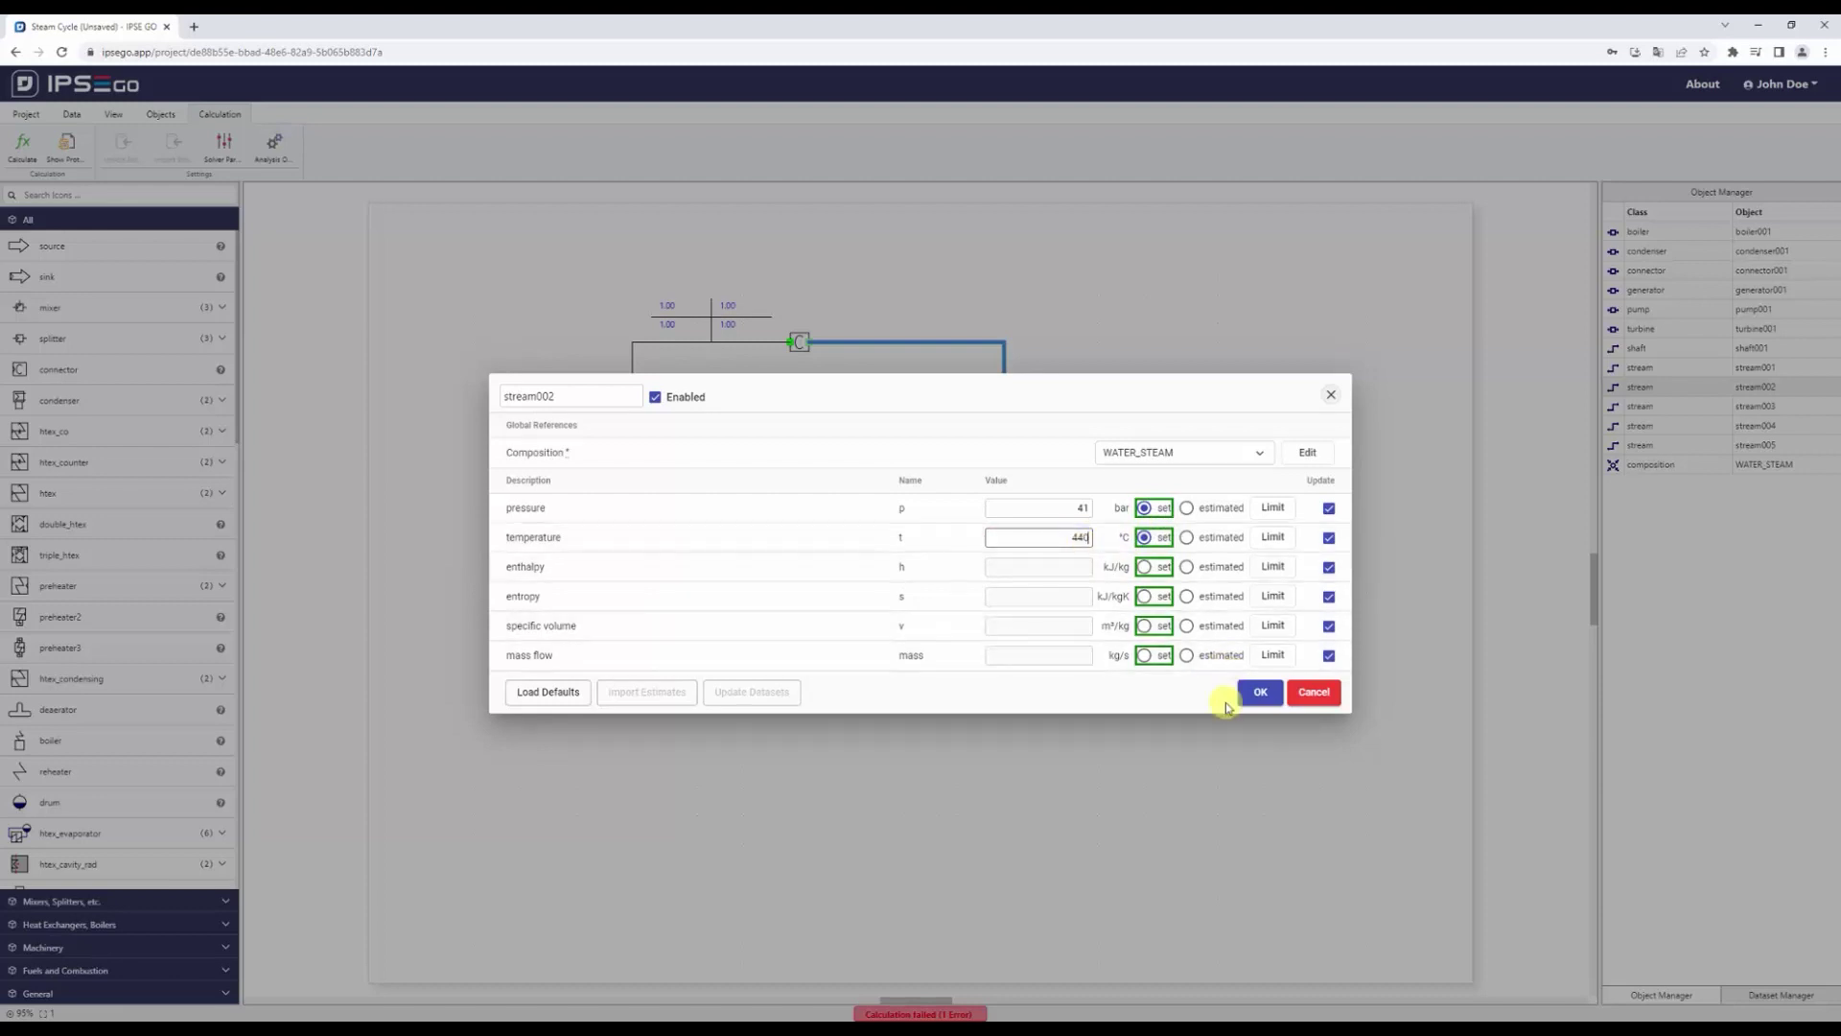
left_click(1258, 696)
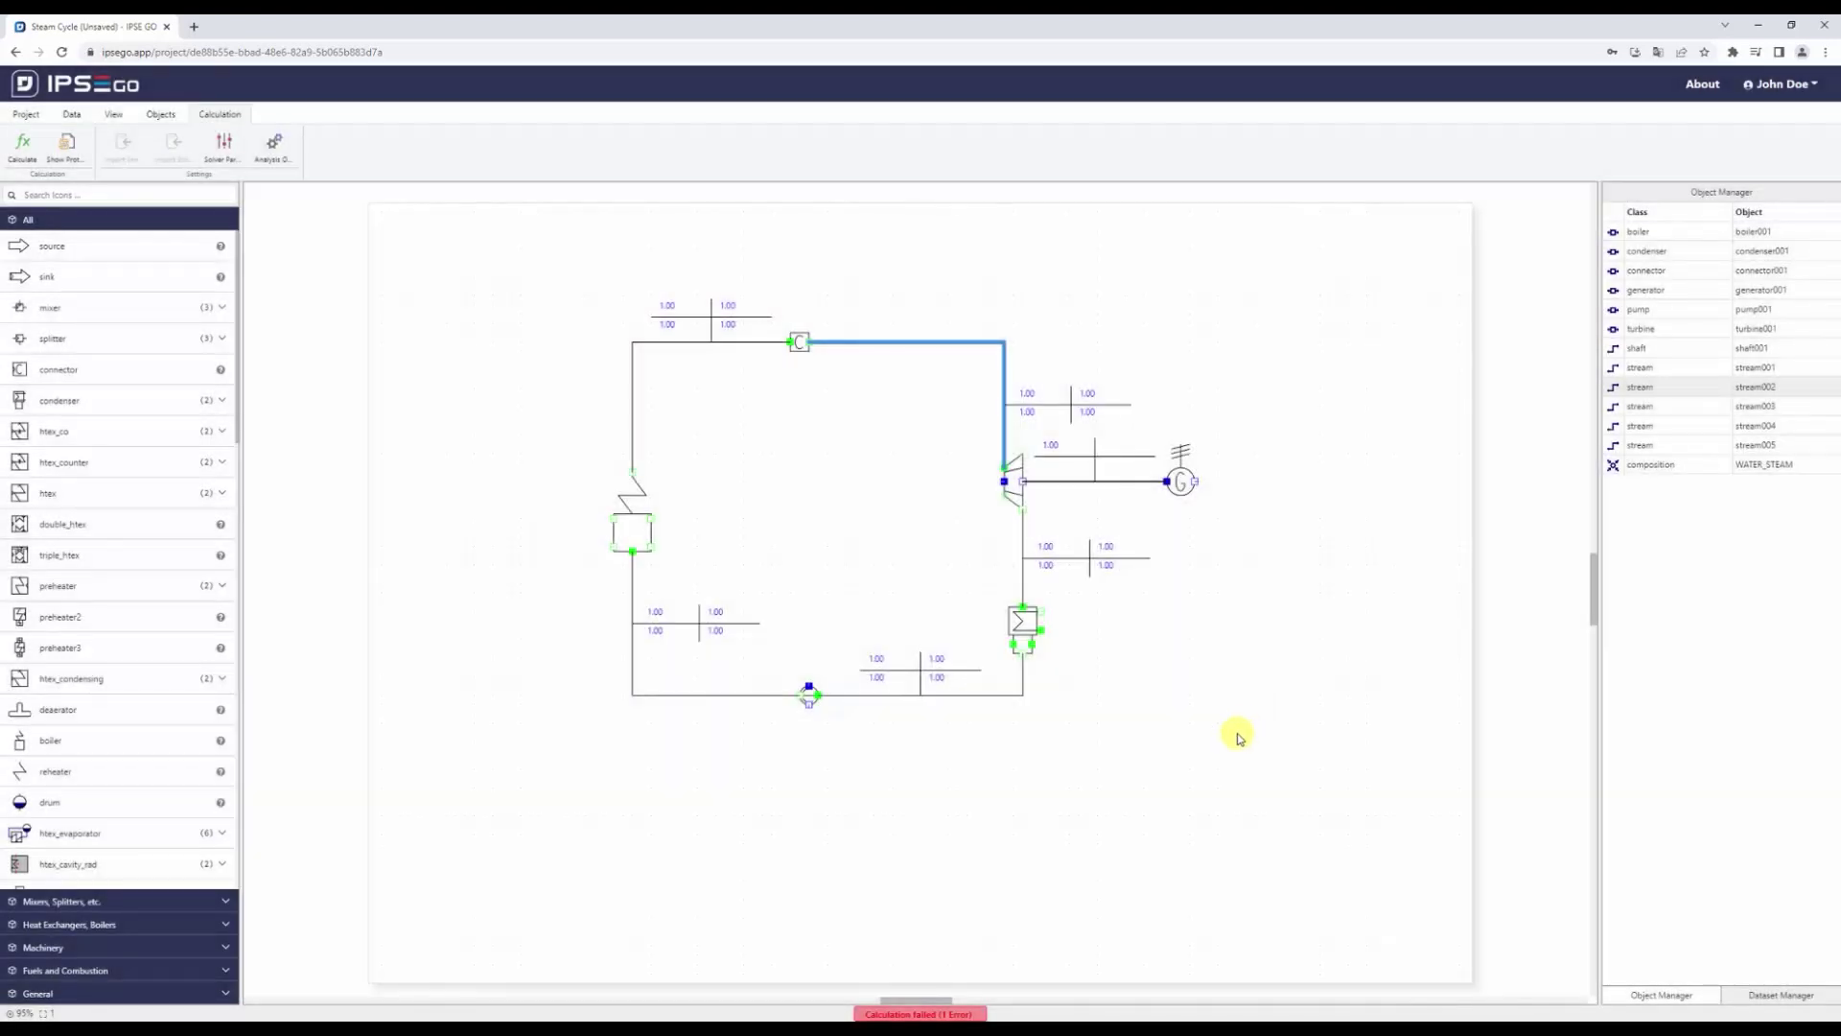
- Fix shaft001's transferred mechanical power at 1800 kW
left_click(1047, 482)
double_click(1047, 482)
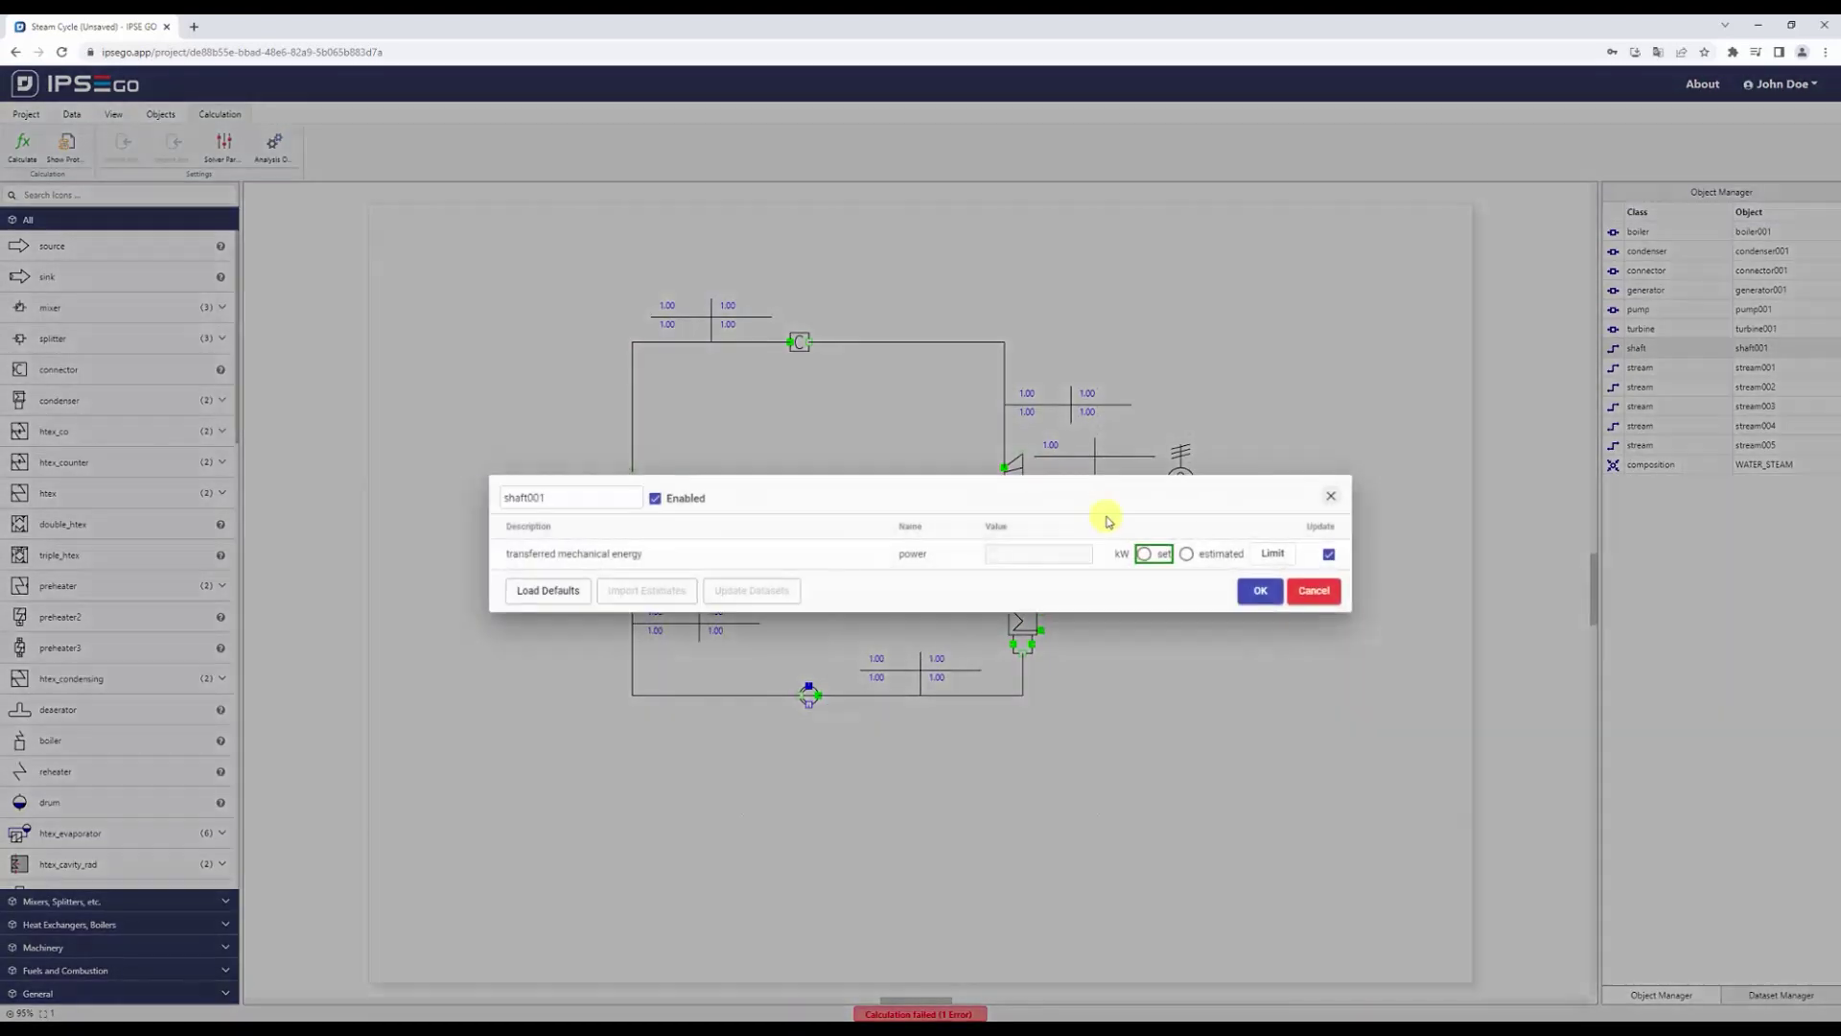
left_click(1143, 553)
left_click(1052, 553)
type("1800")
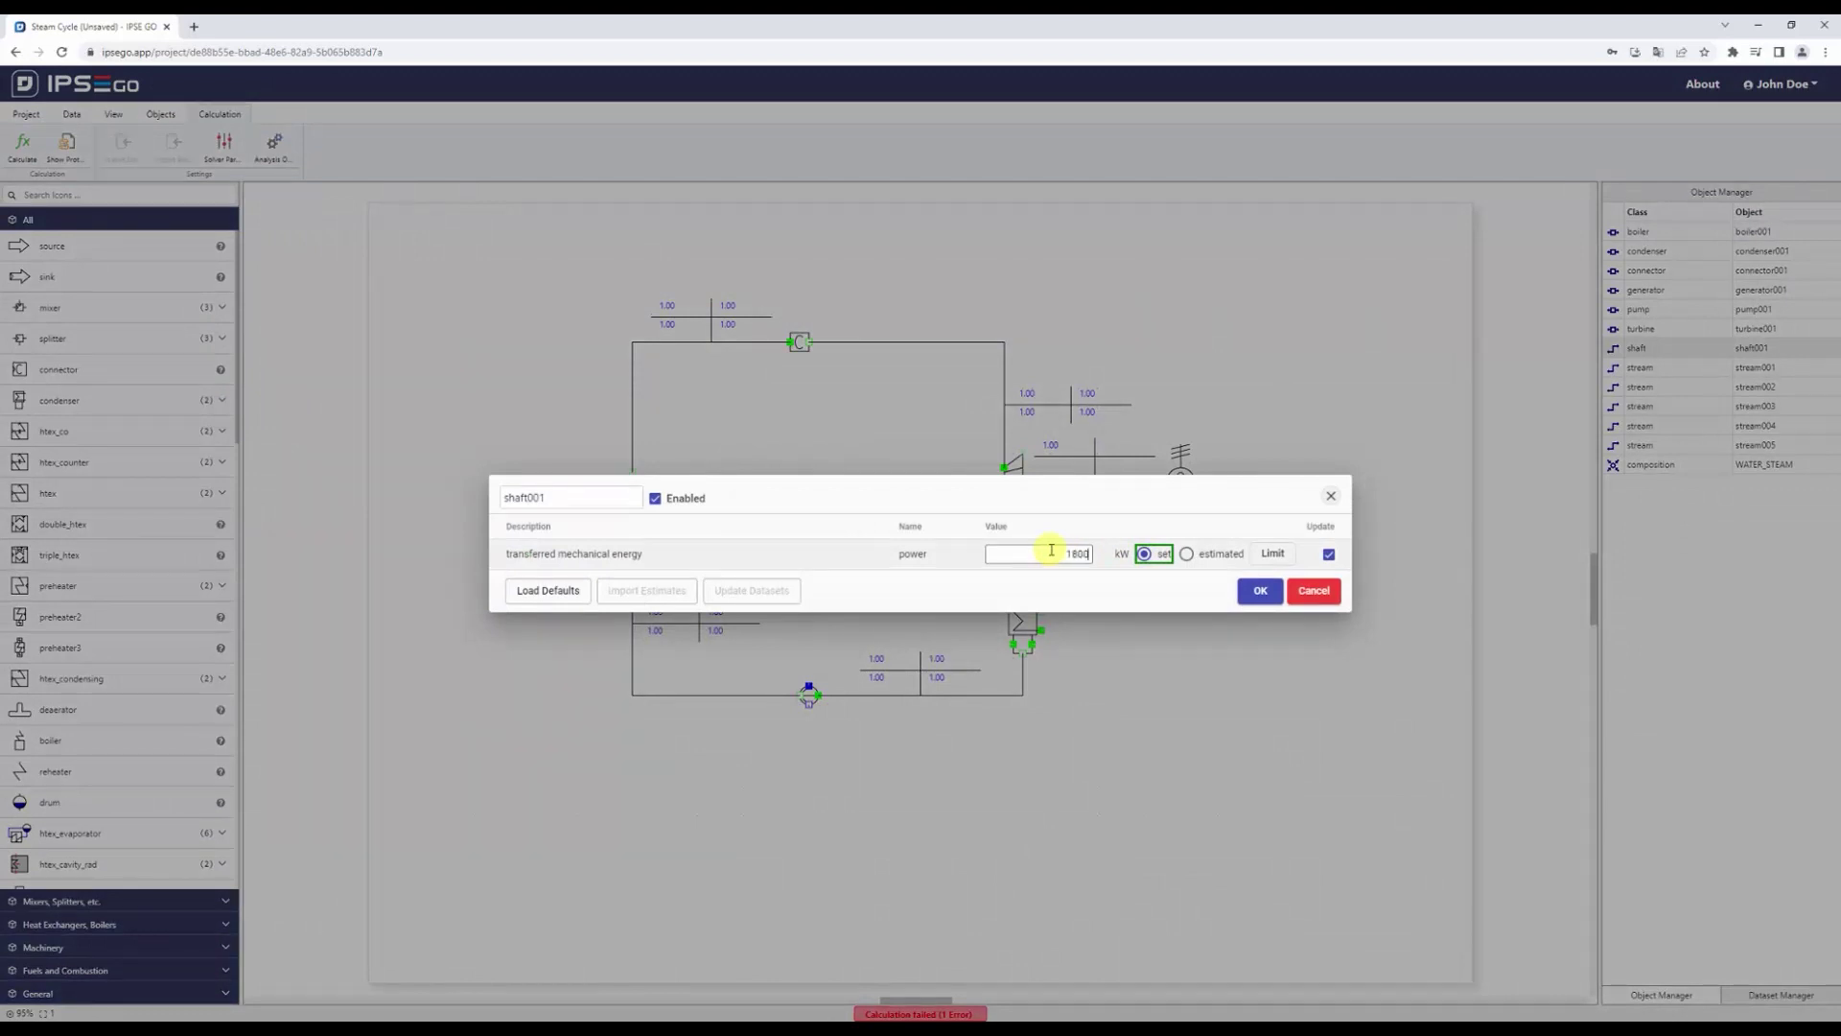
left_click(1257, 590)
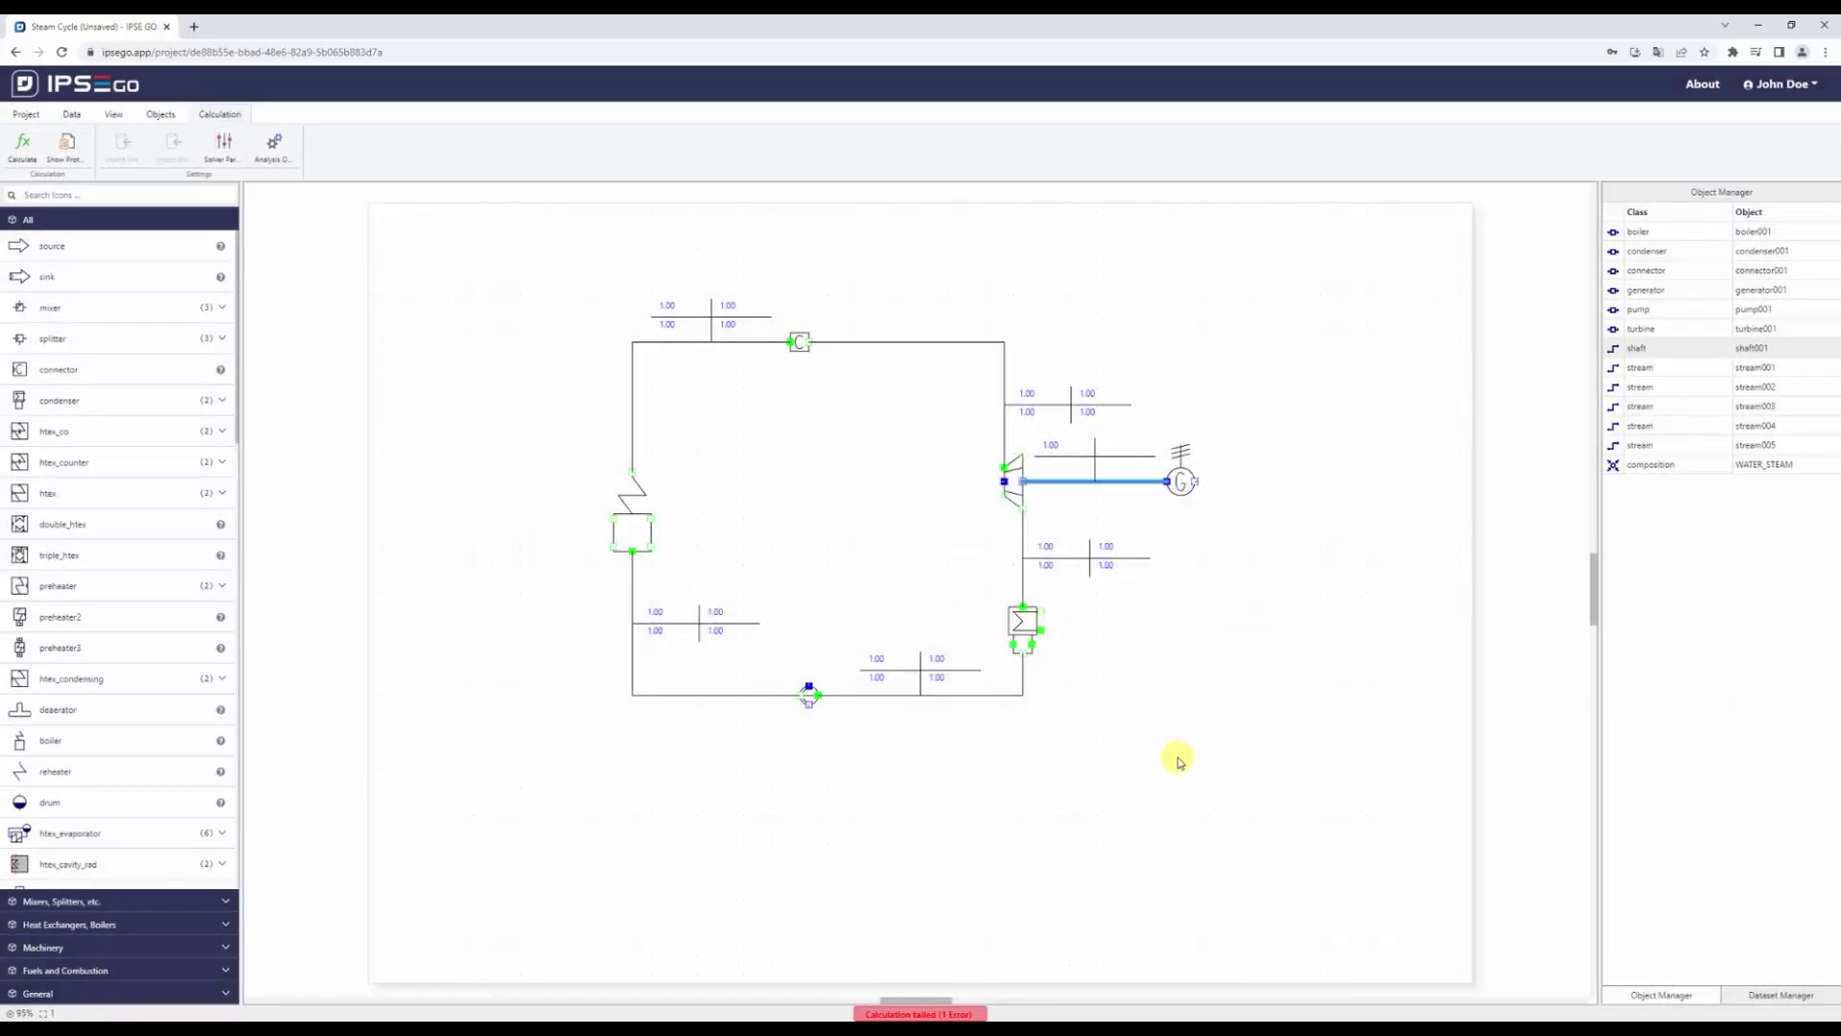
- Fix stream003's pressure at 0.05 bar, then deselect the stream
left_click(1021, 565)
double_click(1022, 565)
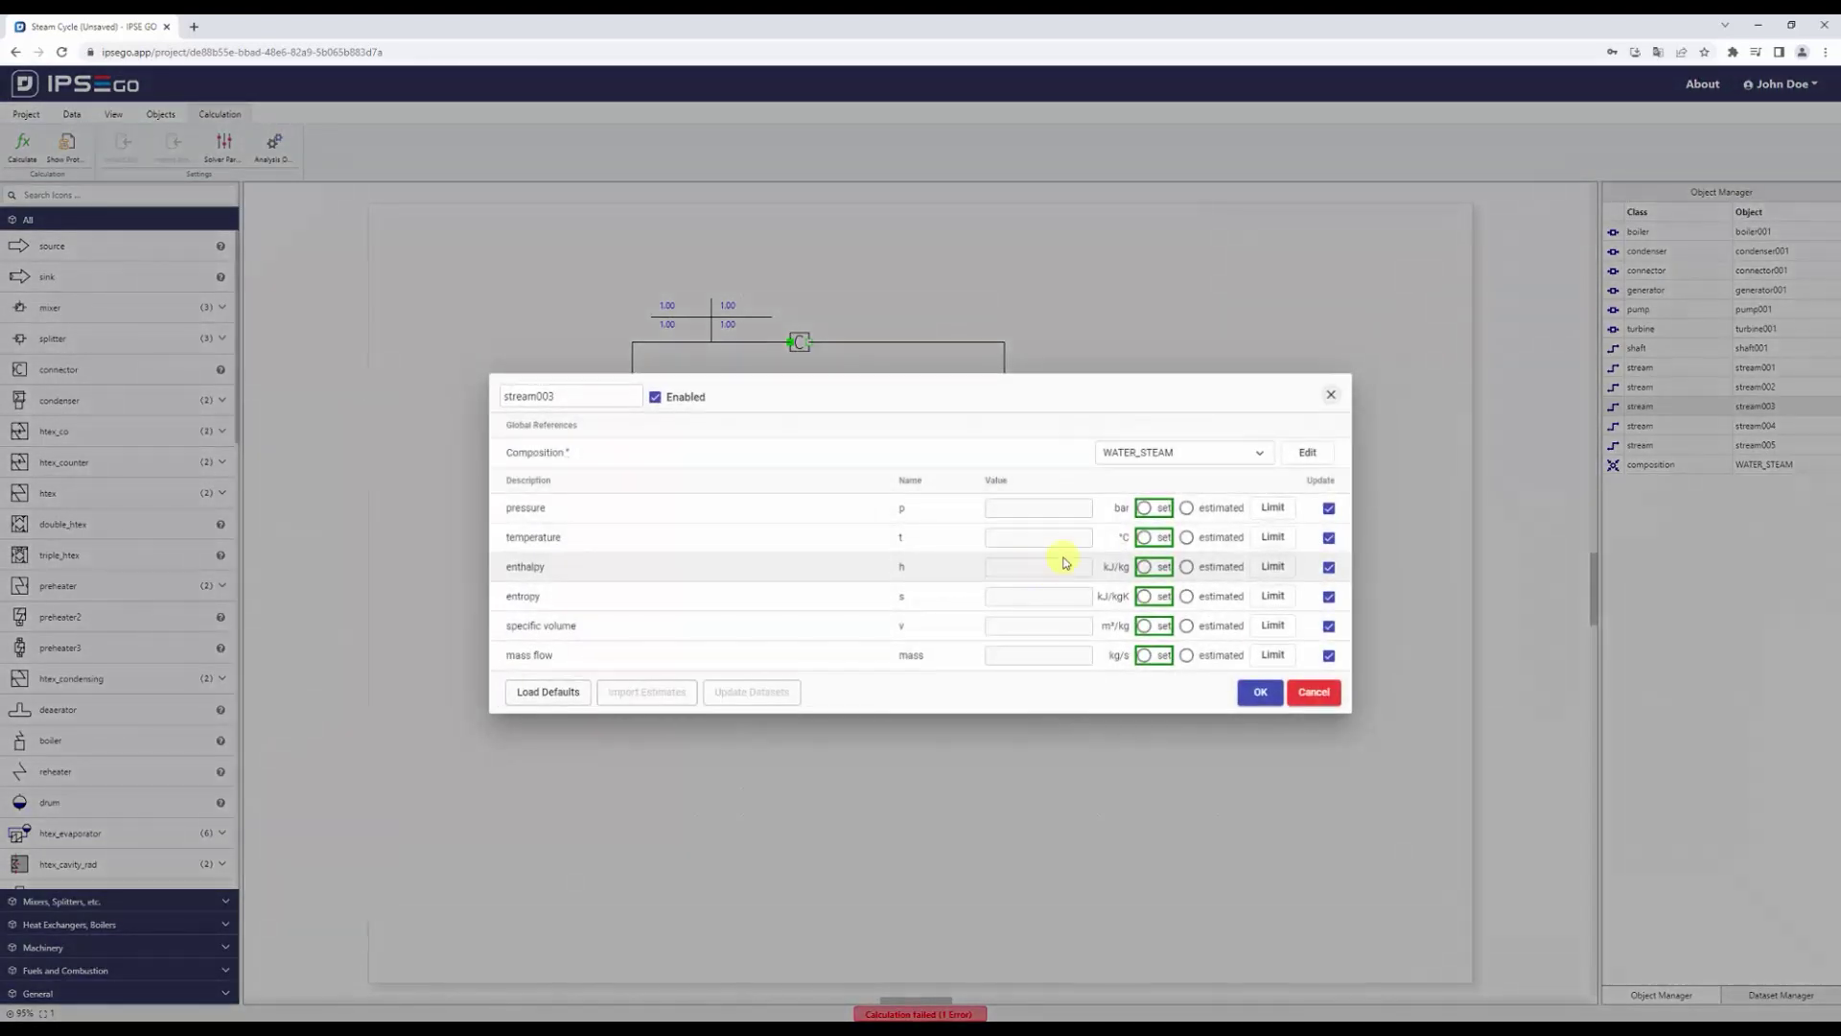
left_click(1064, 506)
type("0.05")
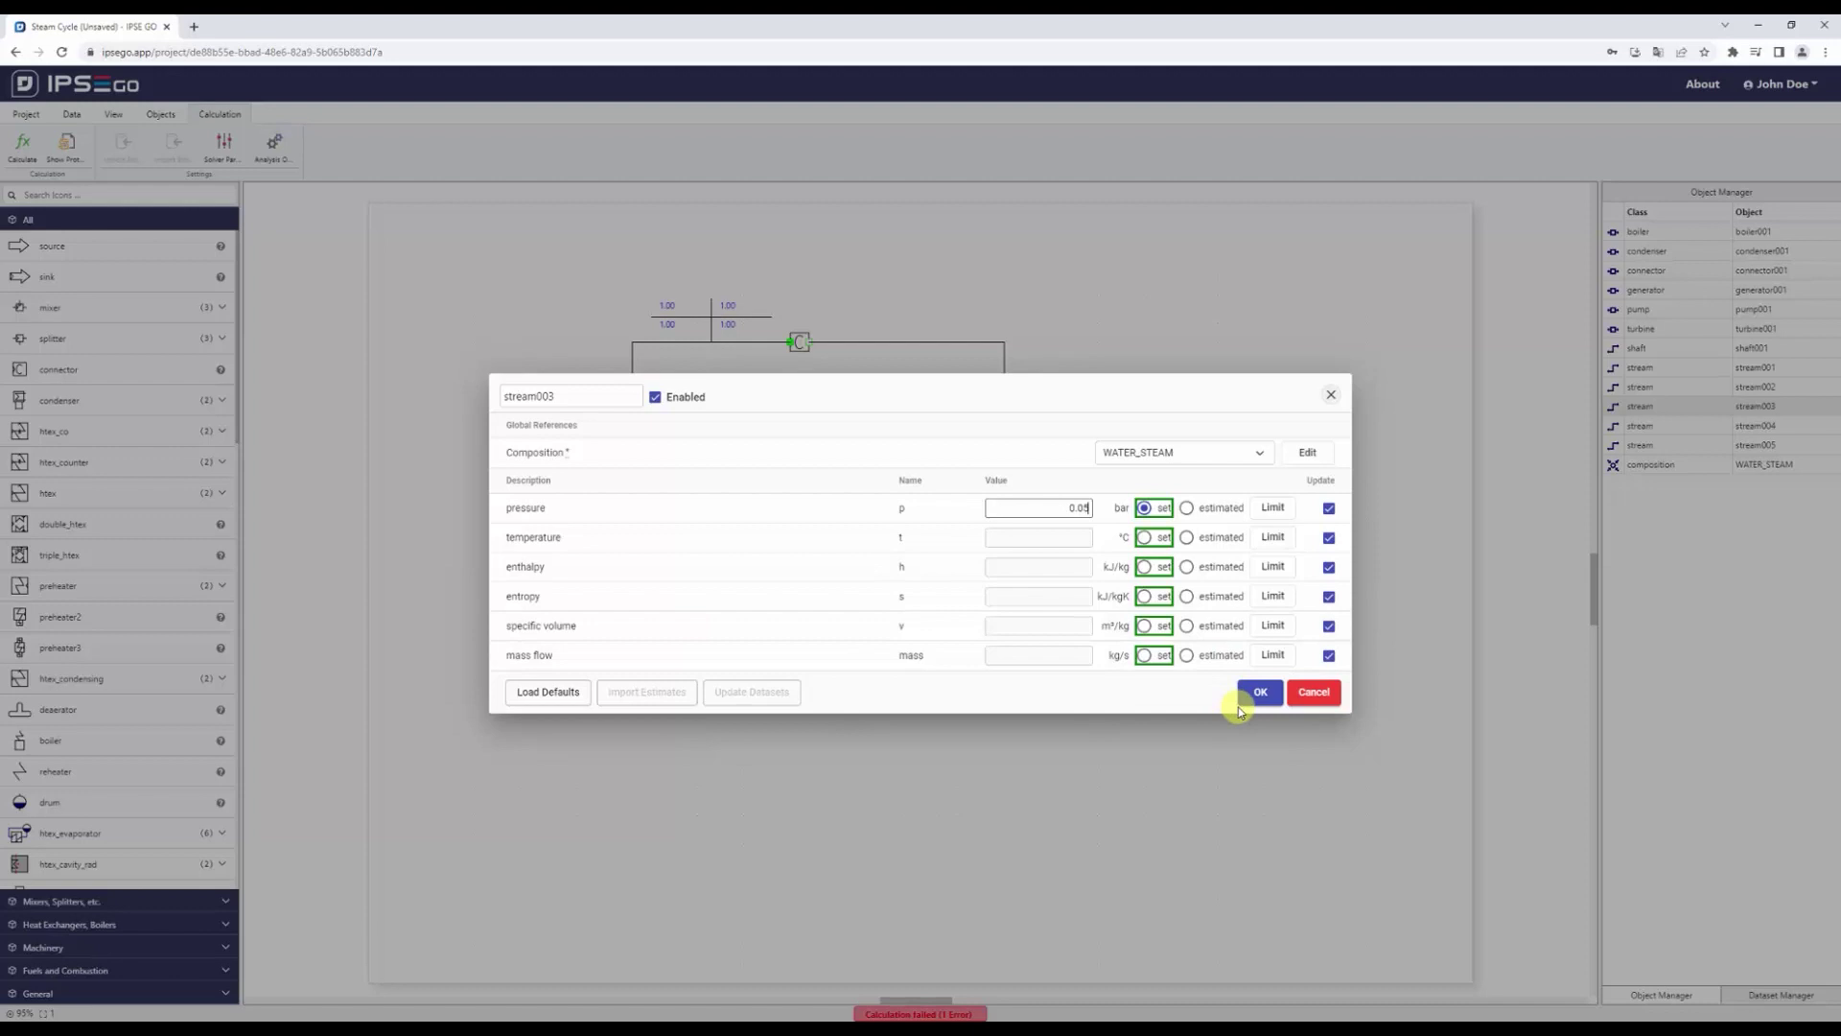
left_click(1260, 692)
left_click(1212, 744)
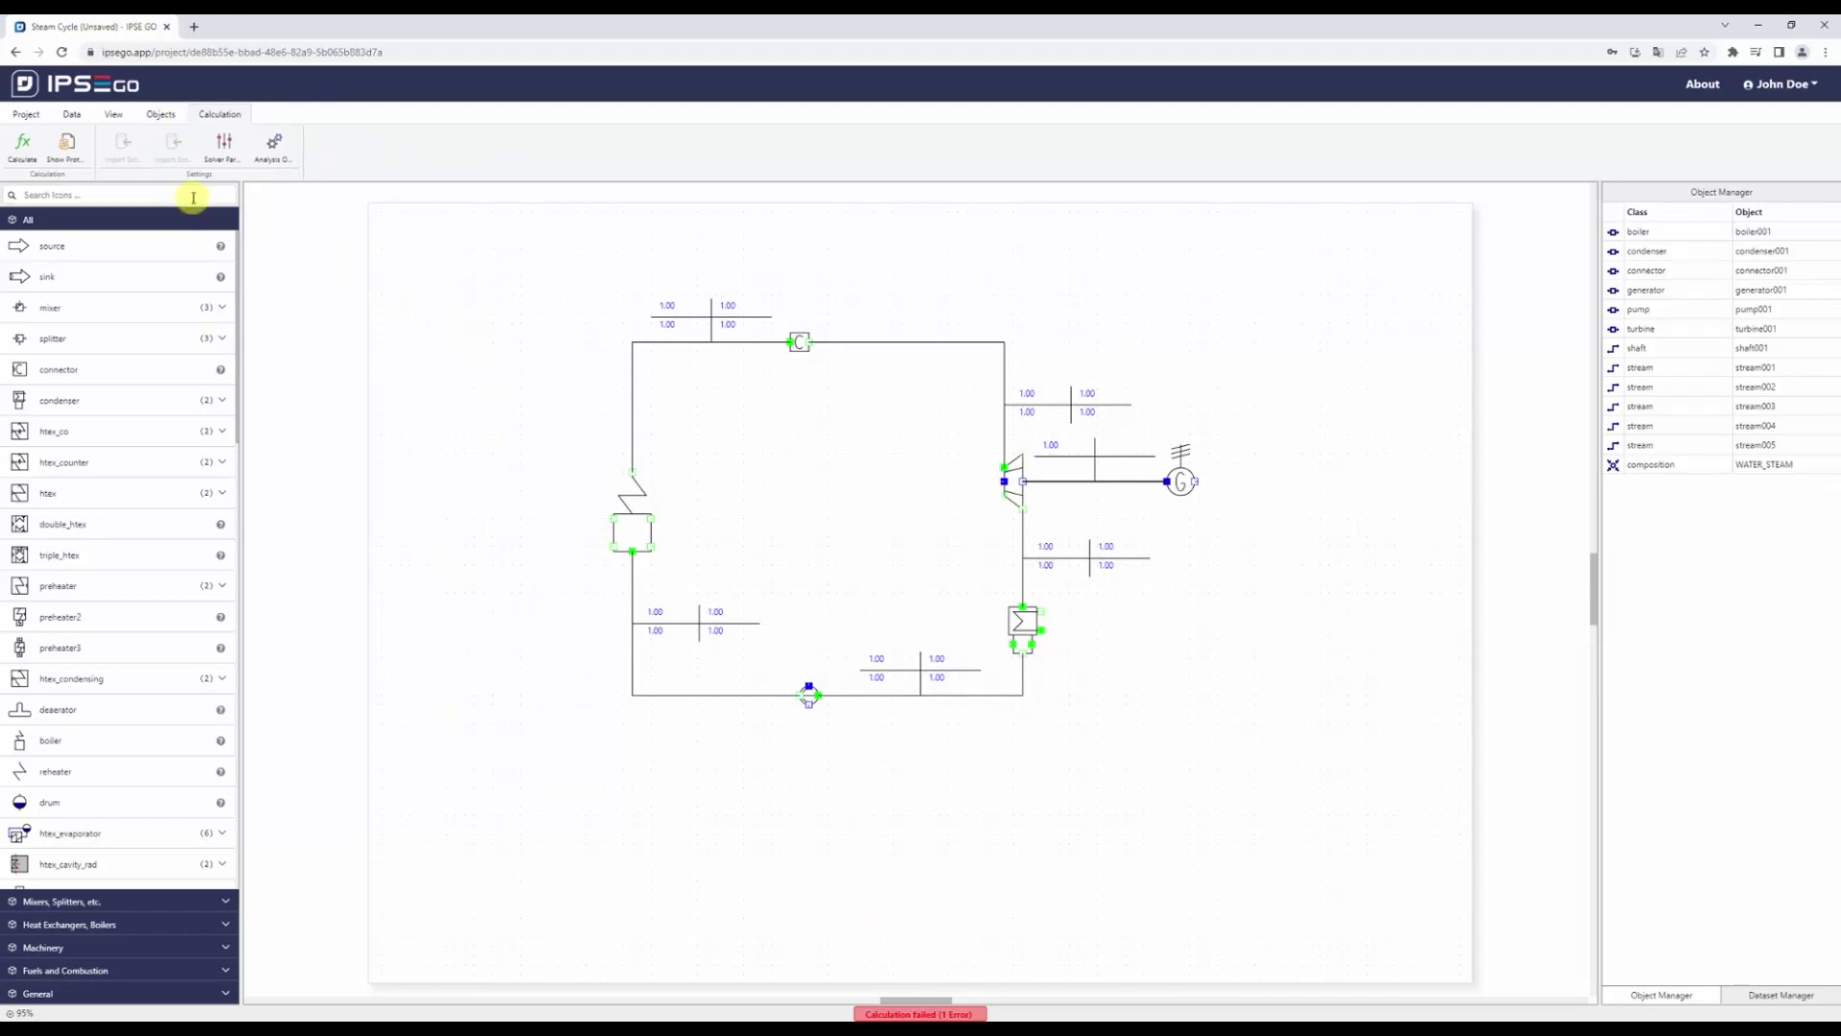
- Add a one-row, three-column DataFrame below the flowsheet, labelled 'Efficiency Steam Cycle'
left_click(156, 113)
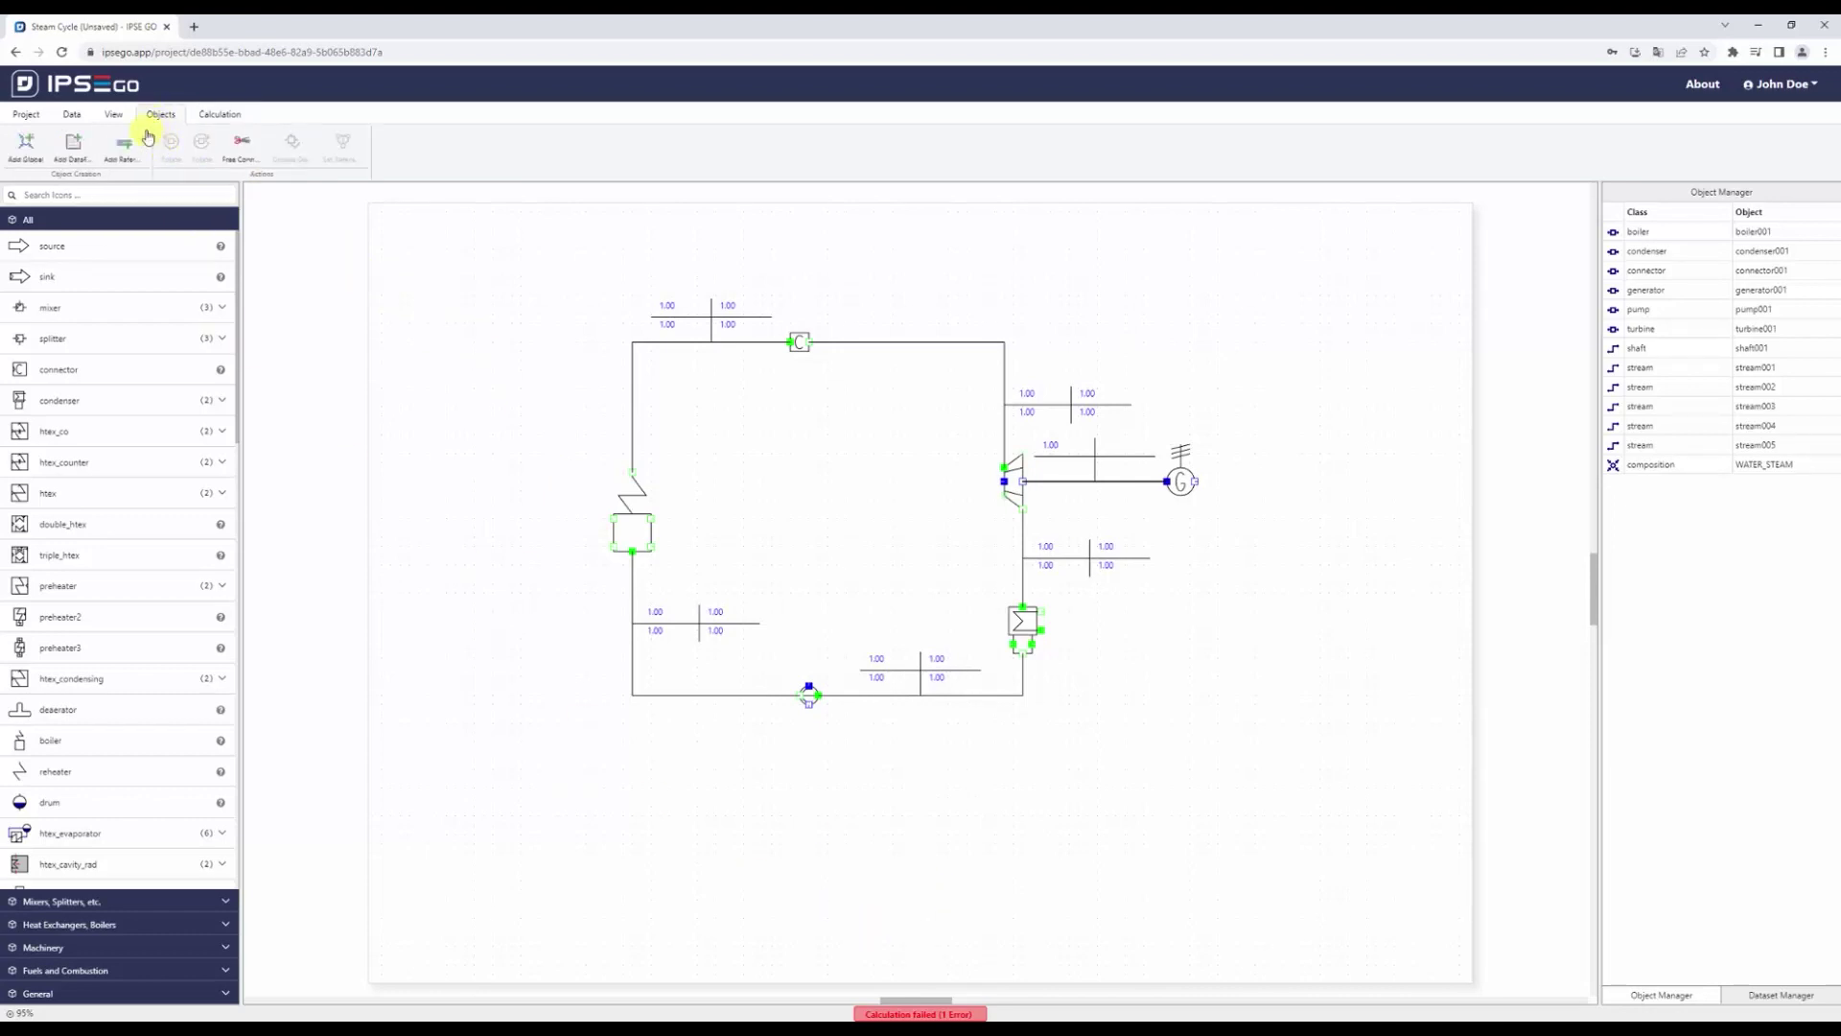
left_click(67, 151)
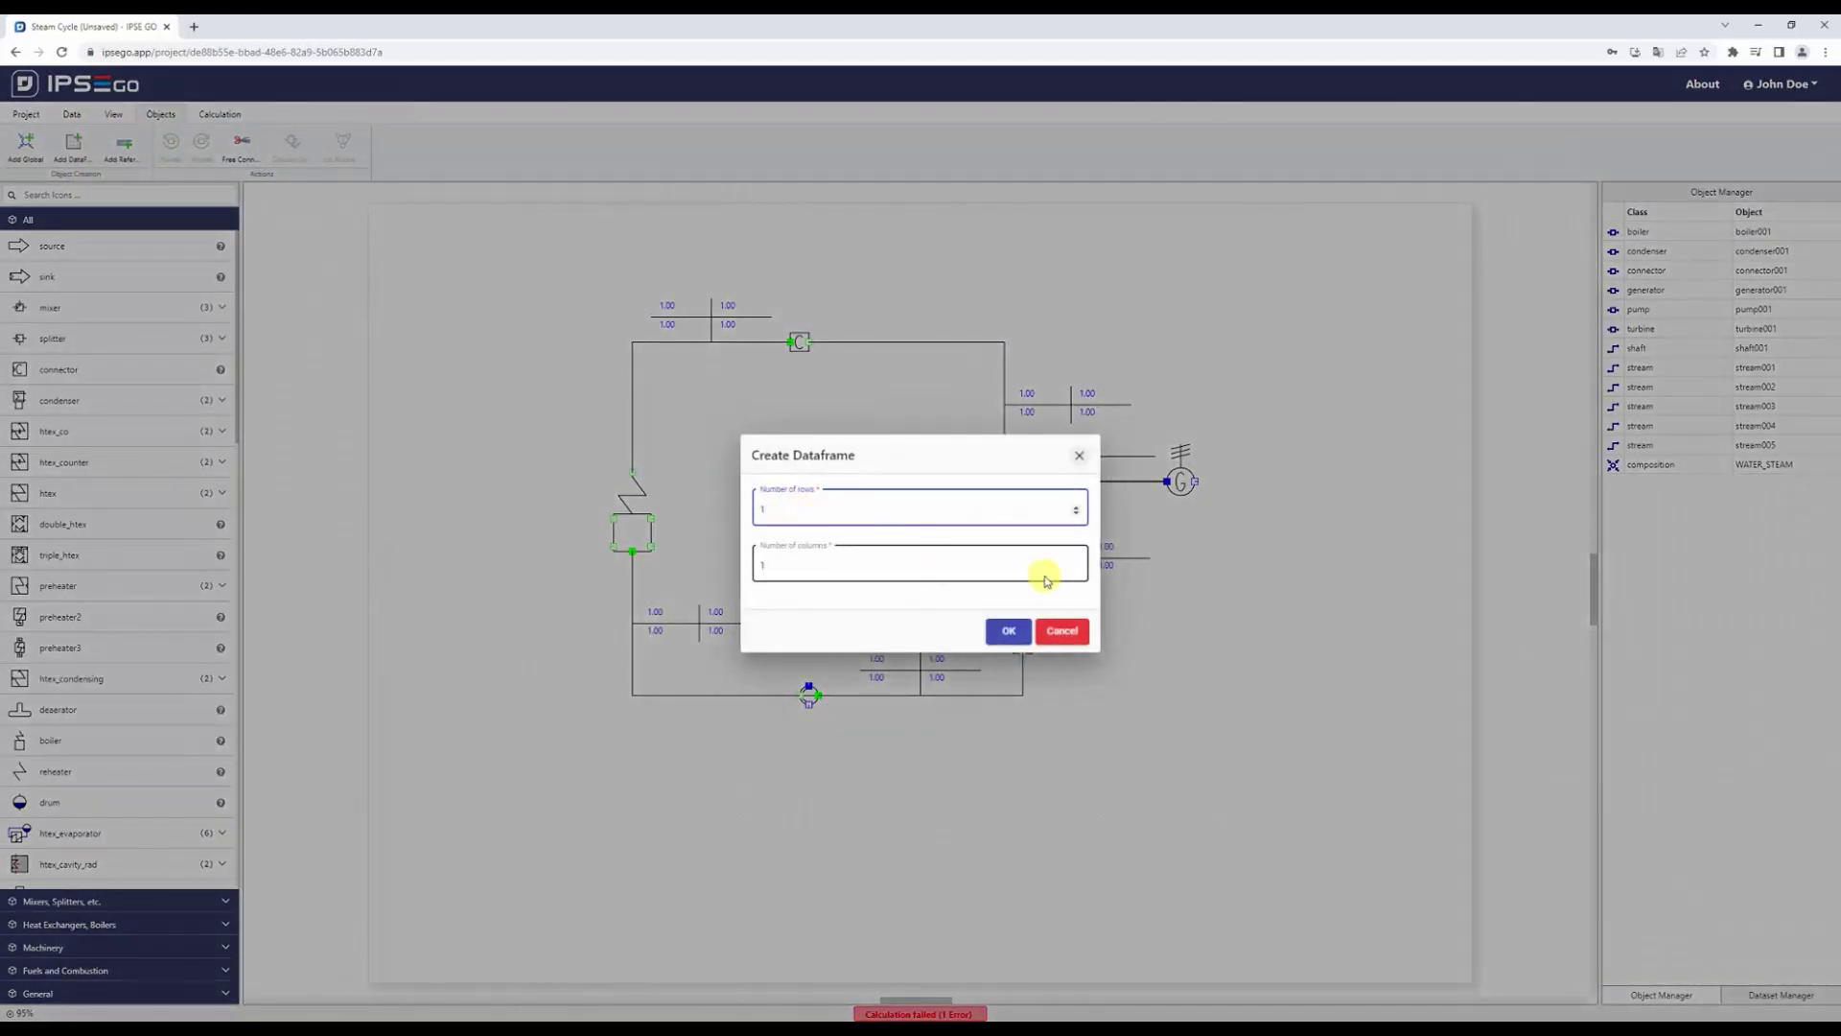
left_click(1076, 565)
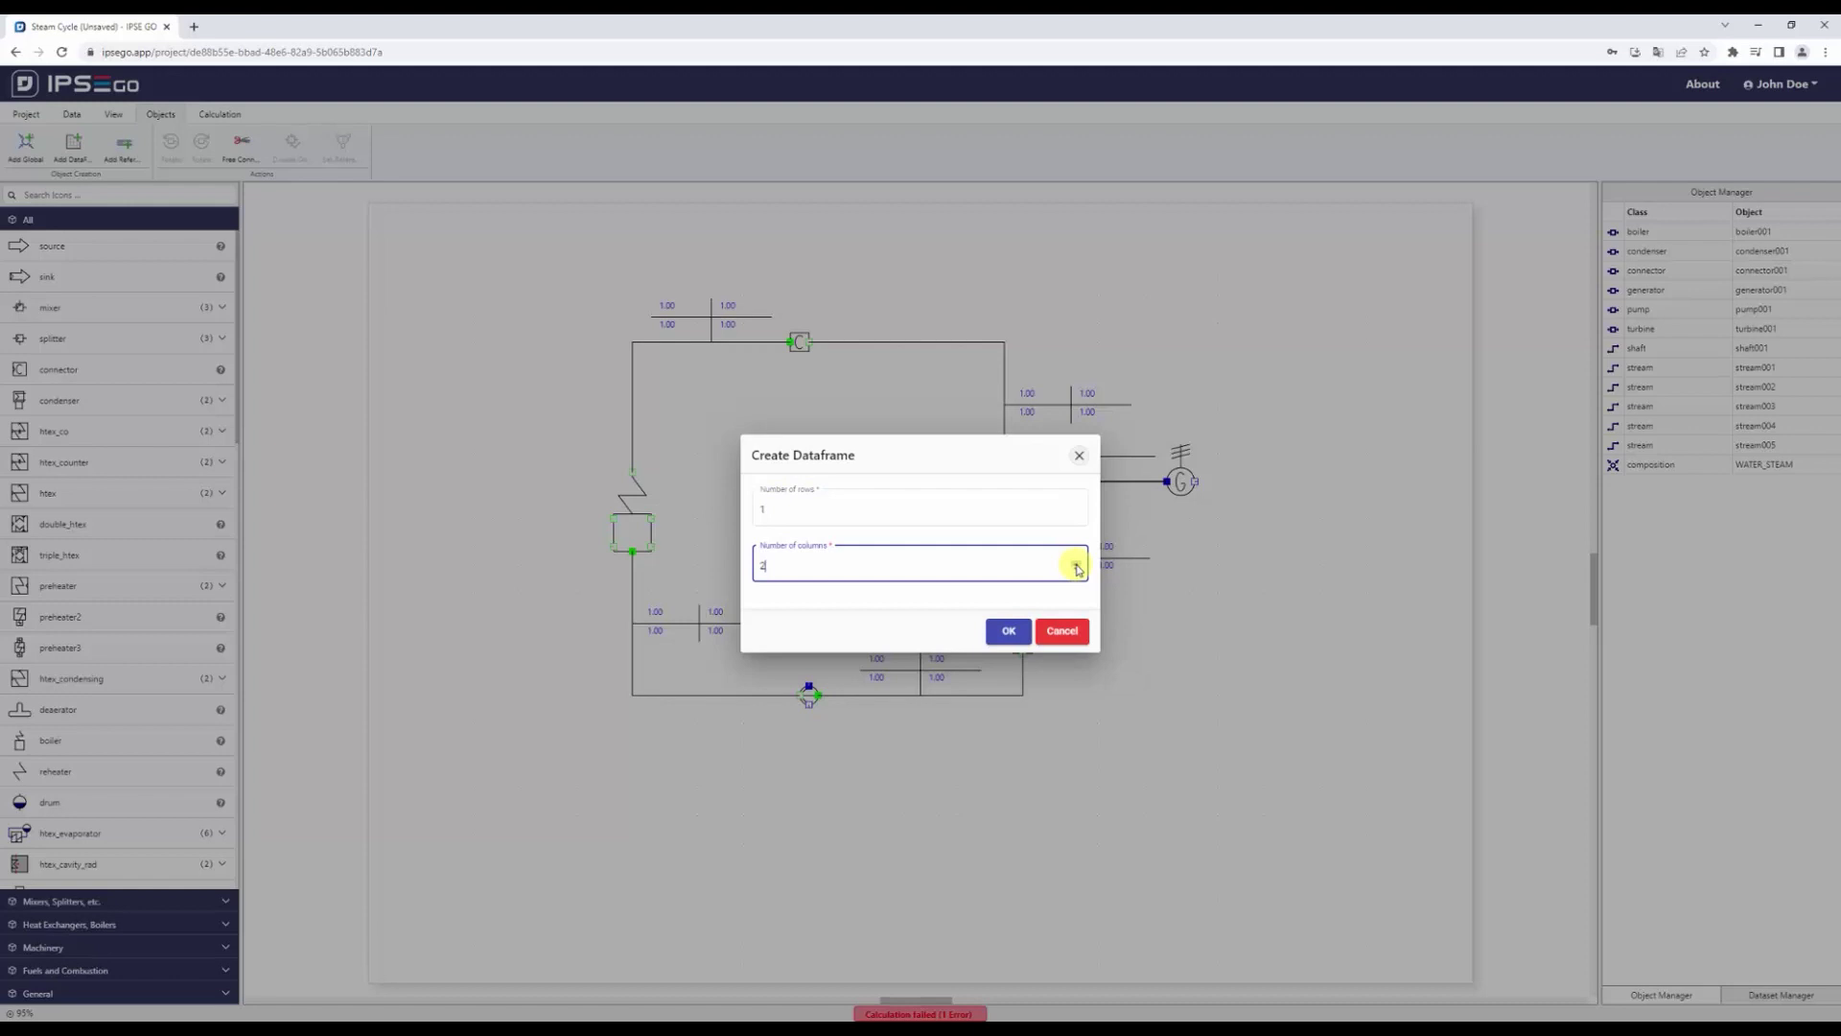
left_click(1008, 631)
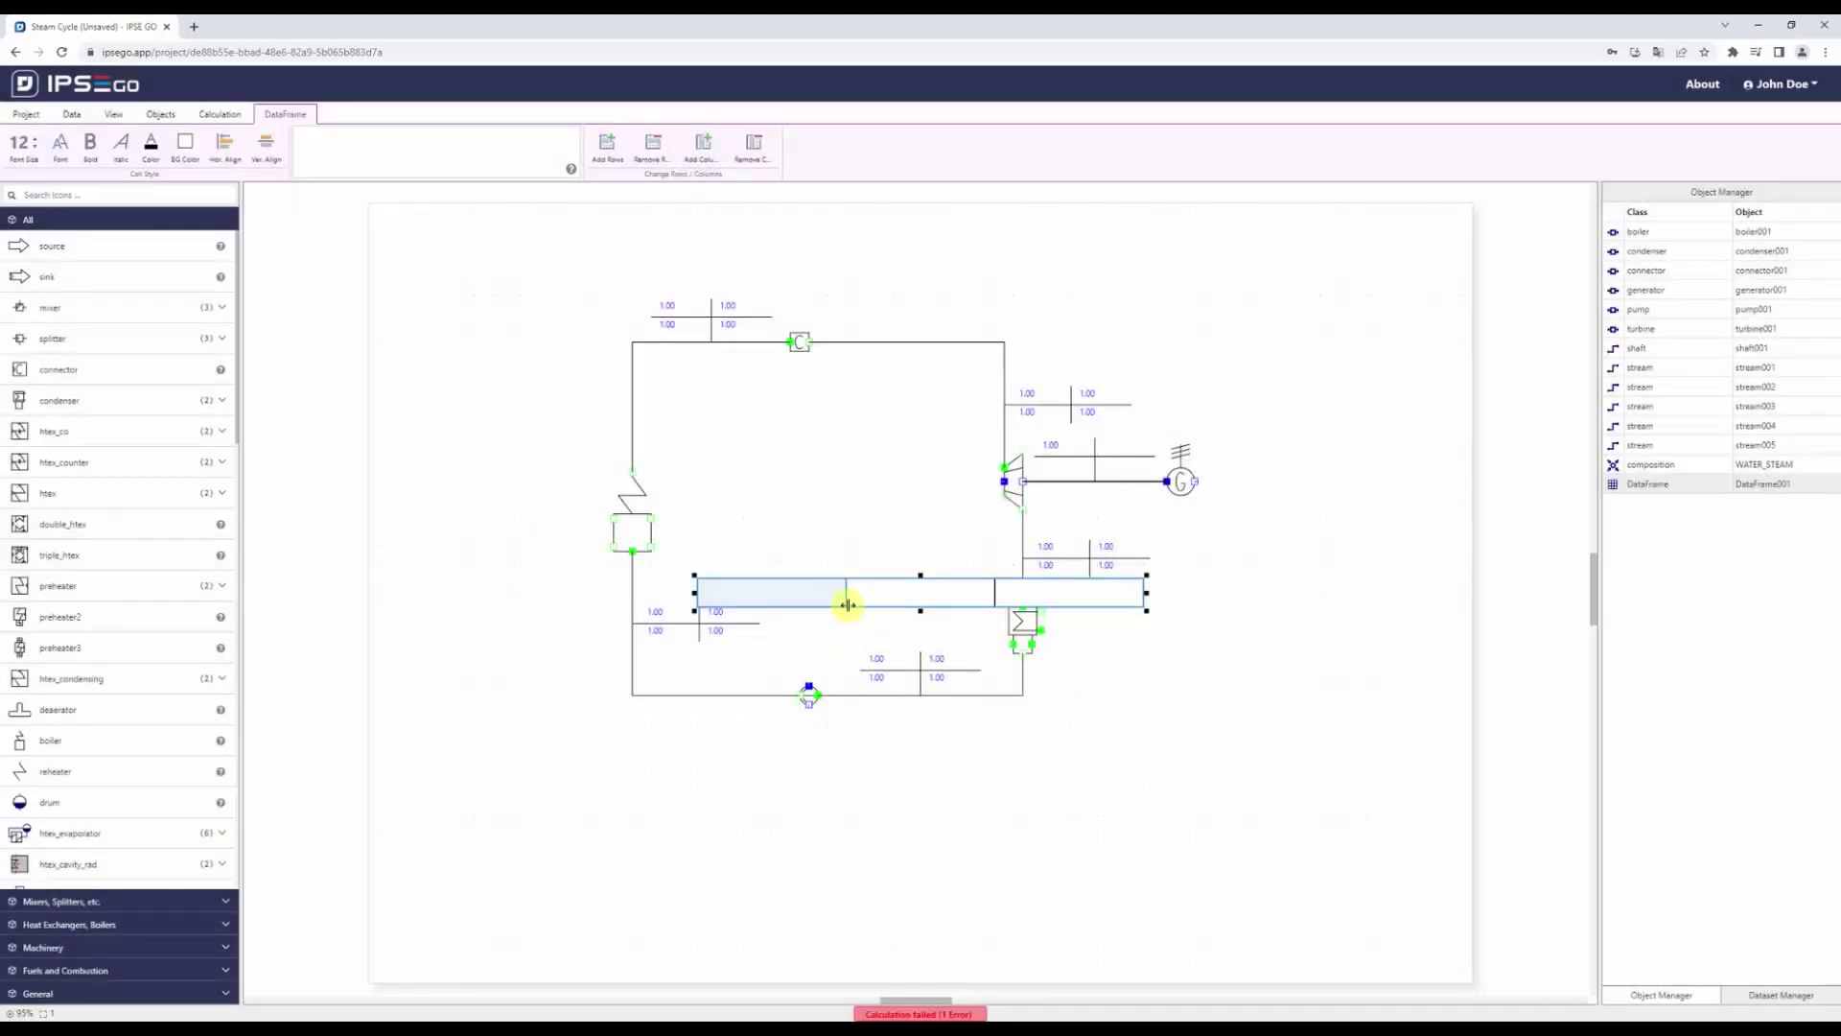
left_click_drag(888, 601, 784, 820)
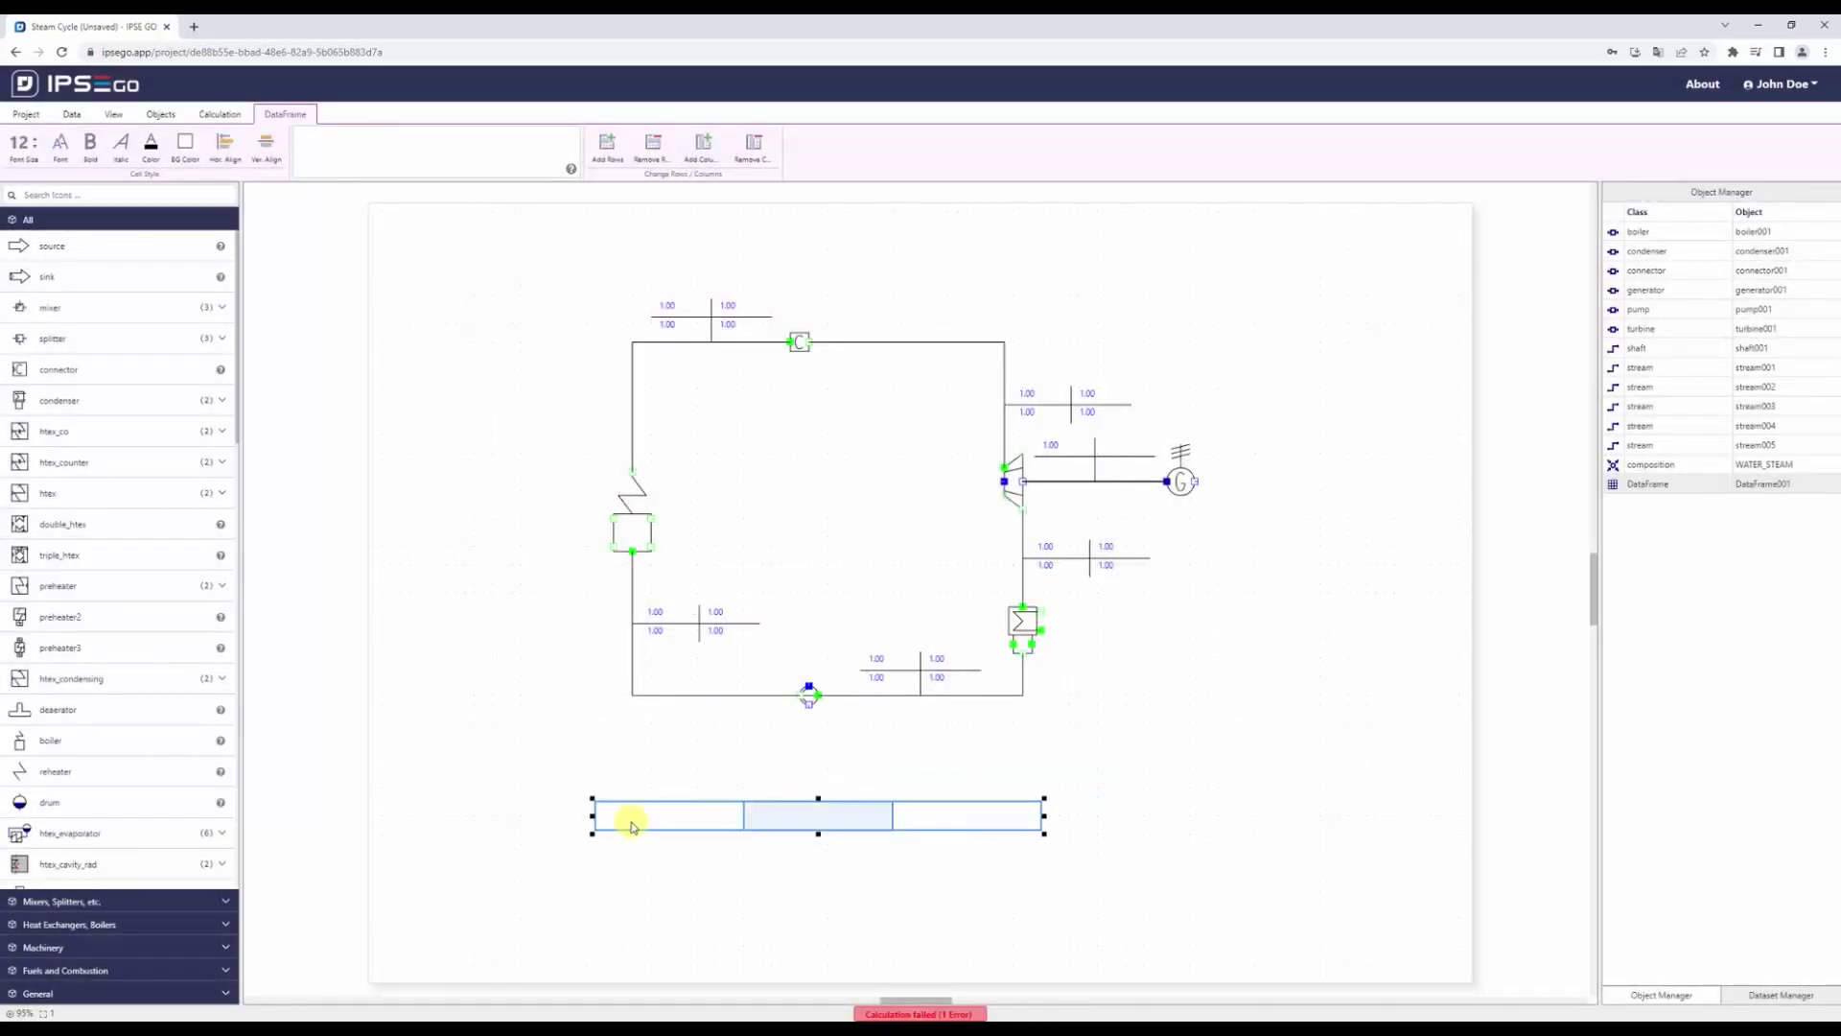
type("Eff")
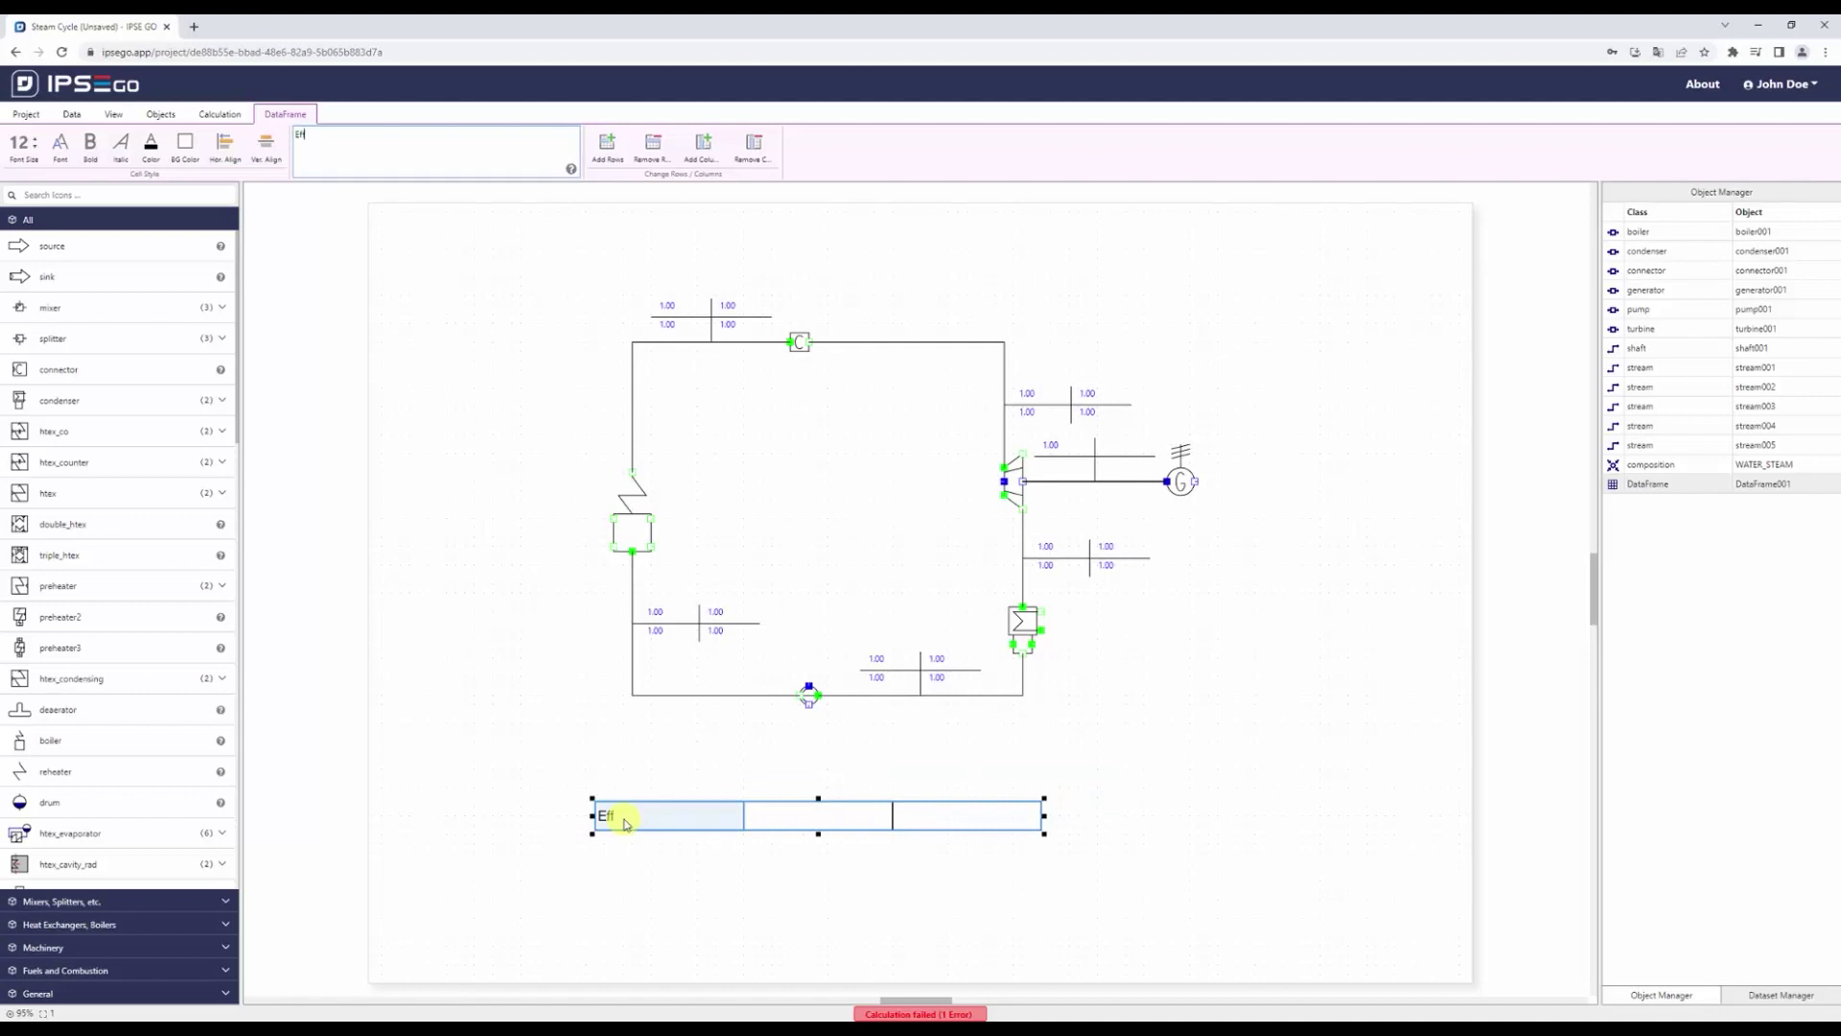
type("icienc")
type("y S")
type("team Cycle")
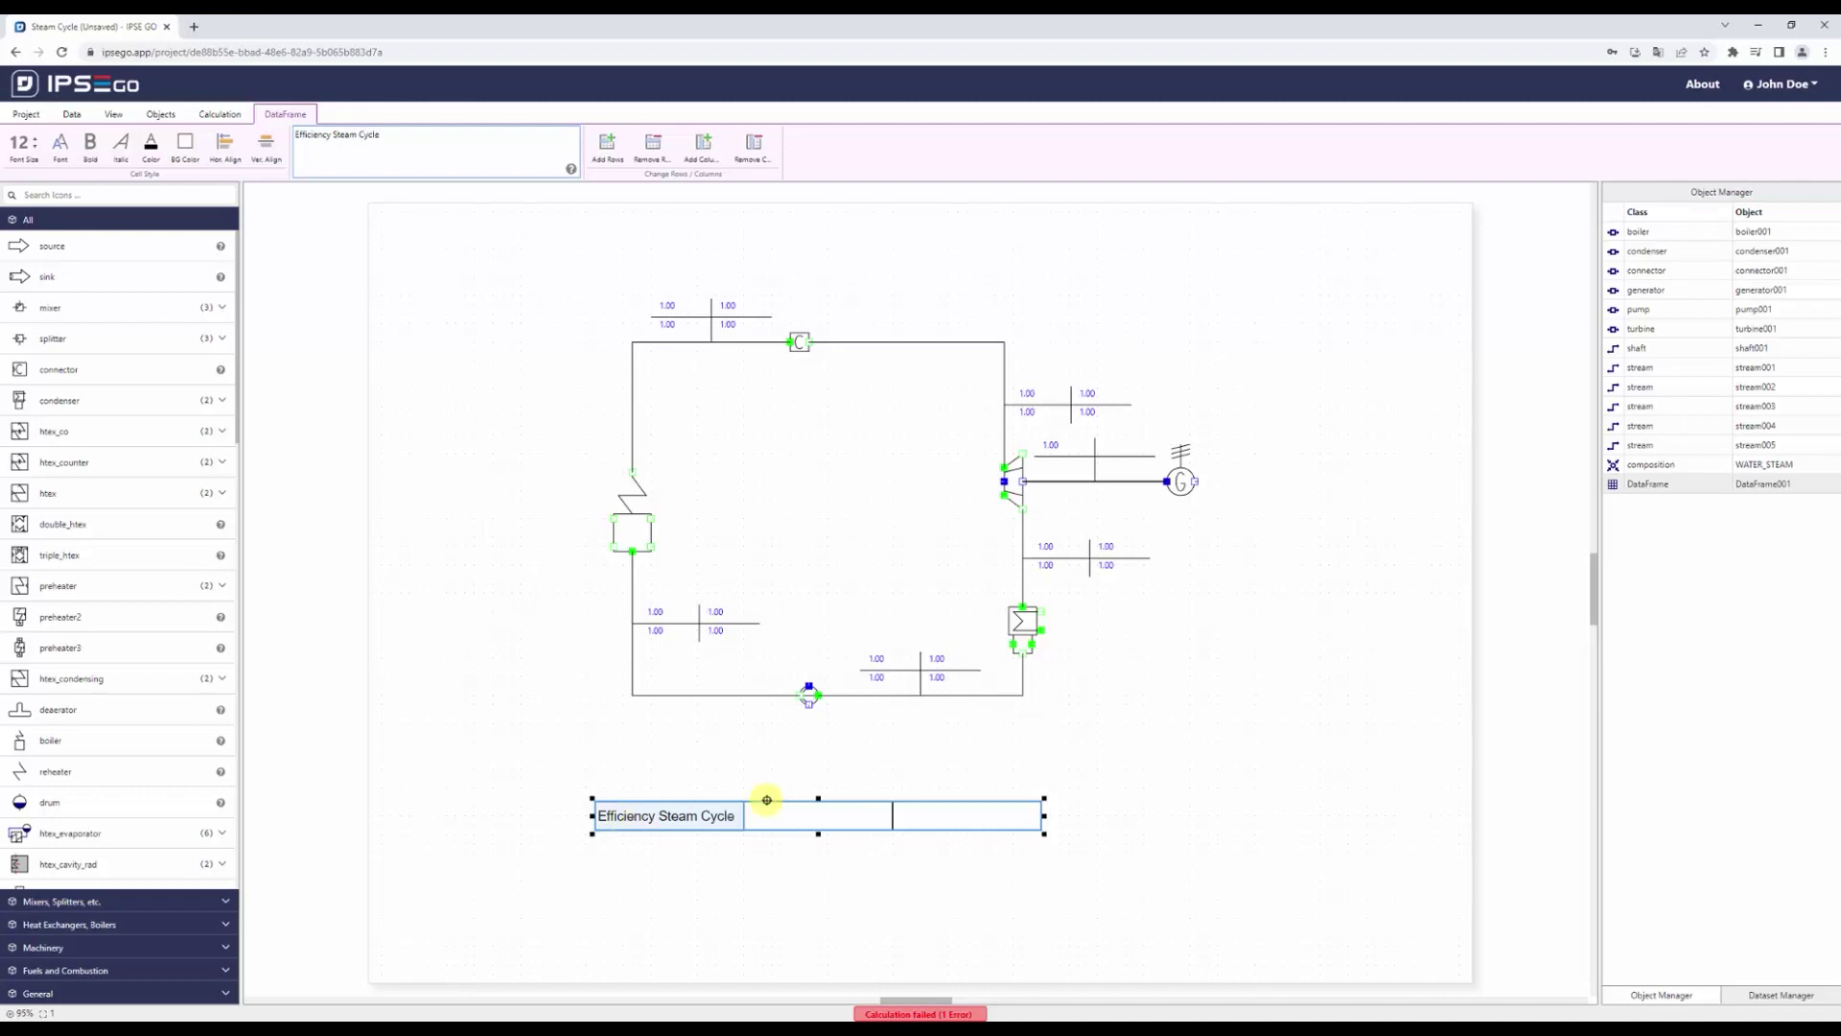
left_click(801, 821)
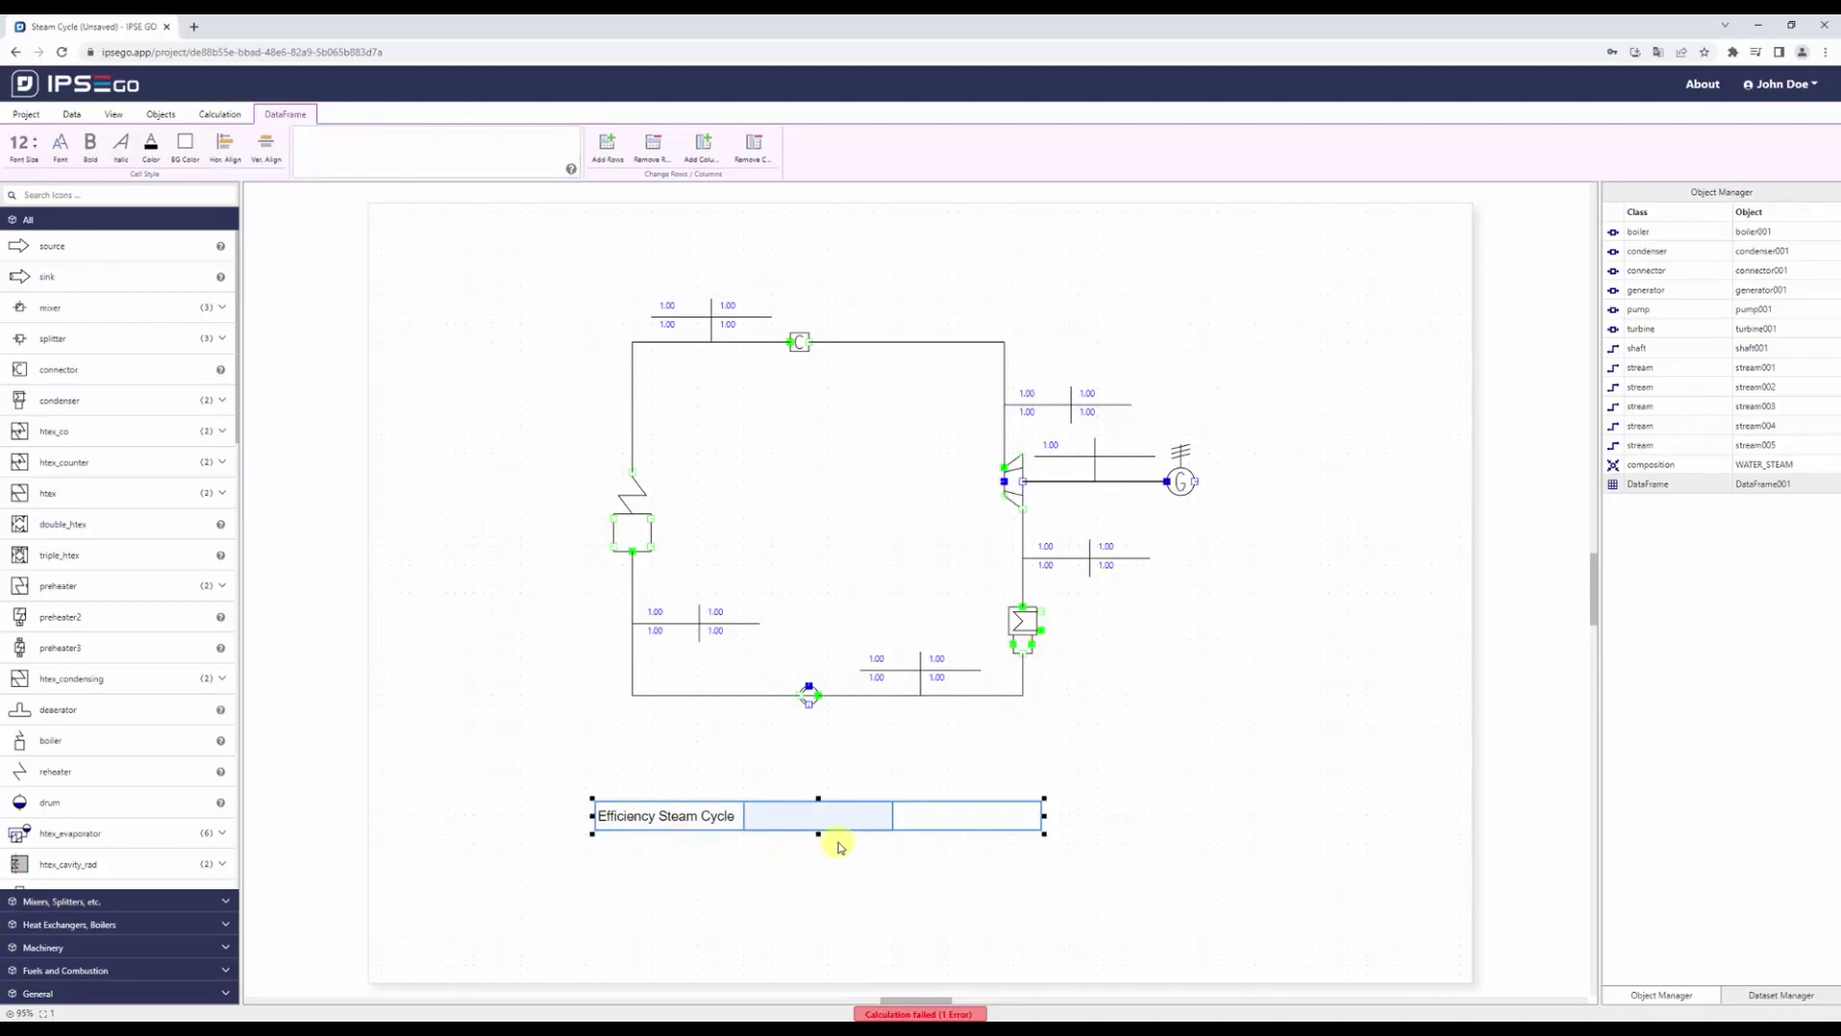
type("=")
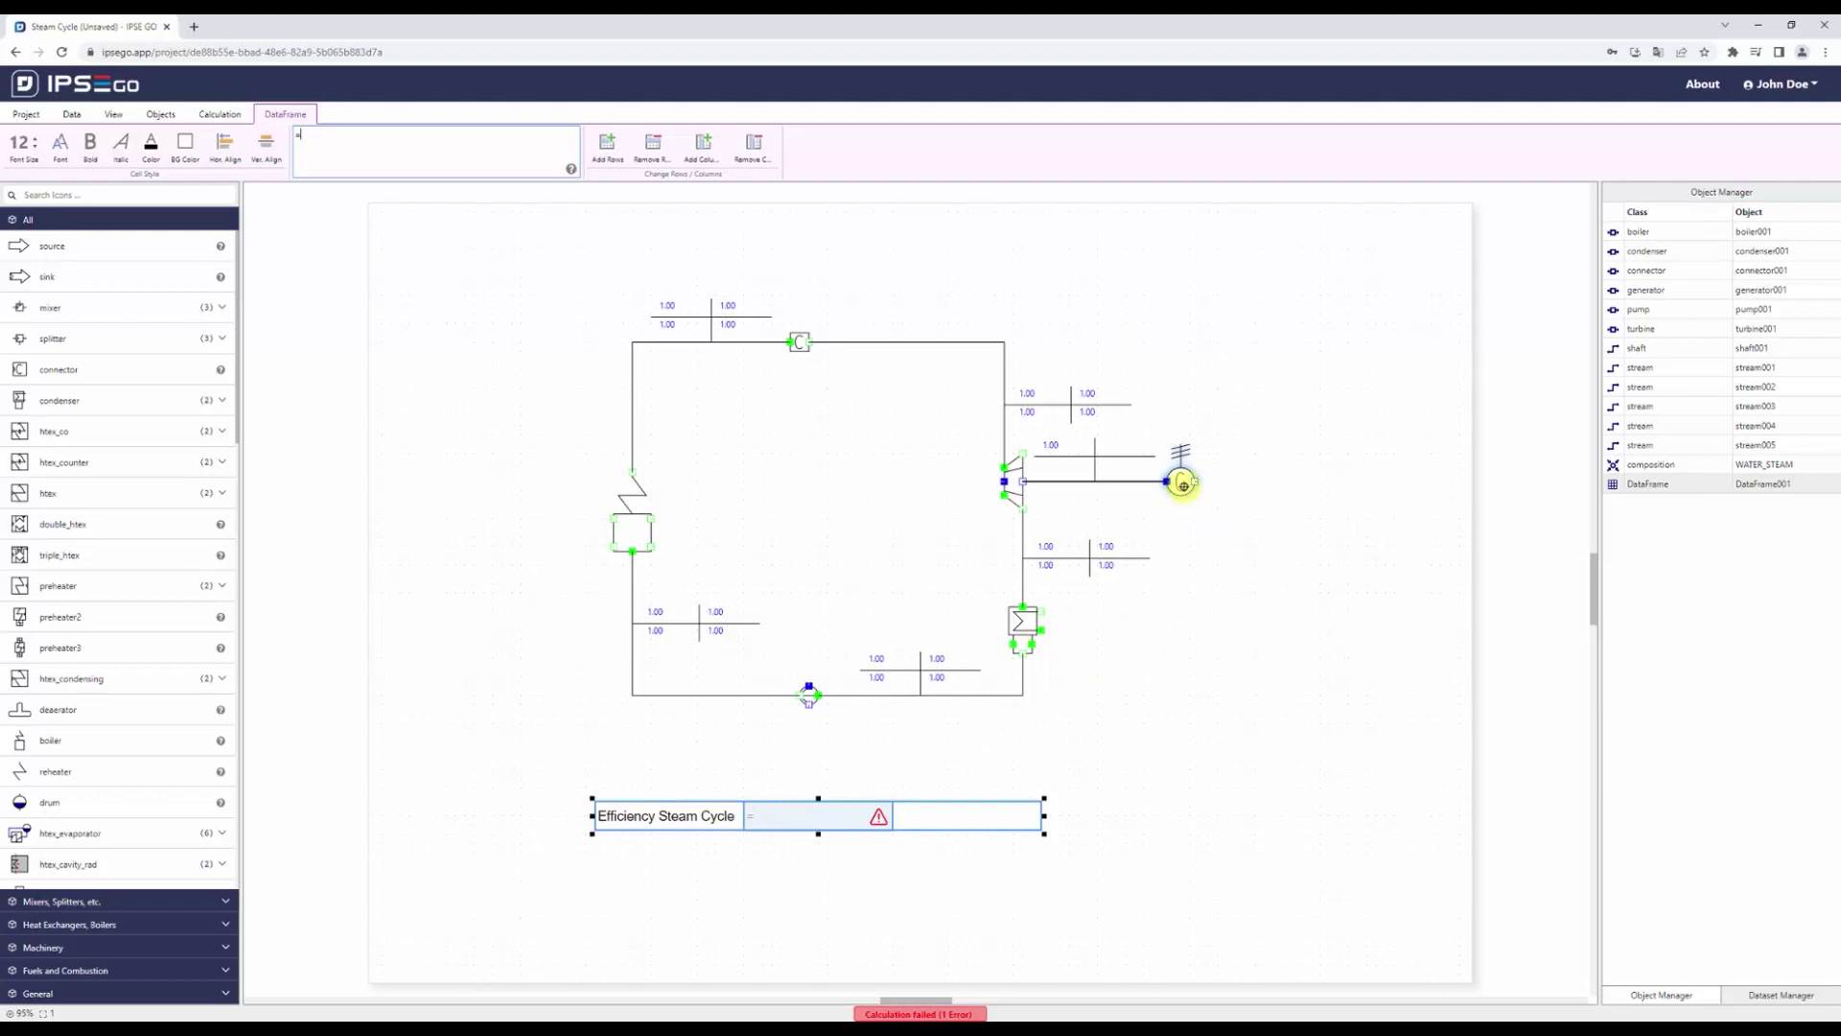
- Enter generator001 power divided by boiler001 heat_input as the second cell's formula
left_click(1183, 485)
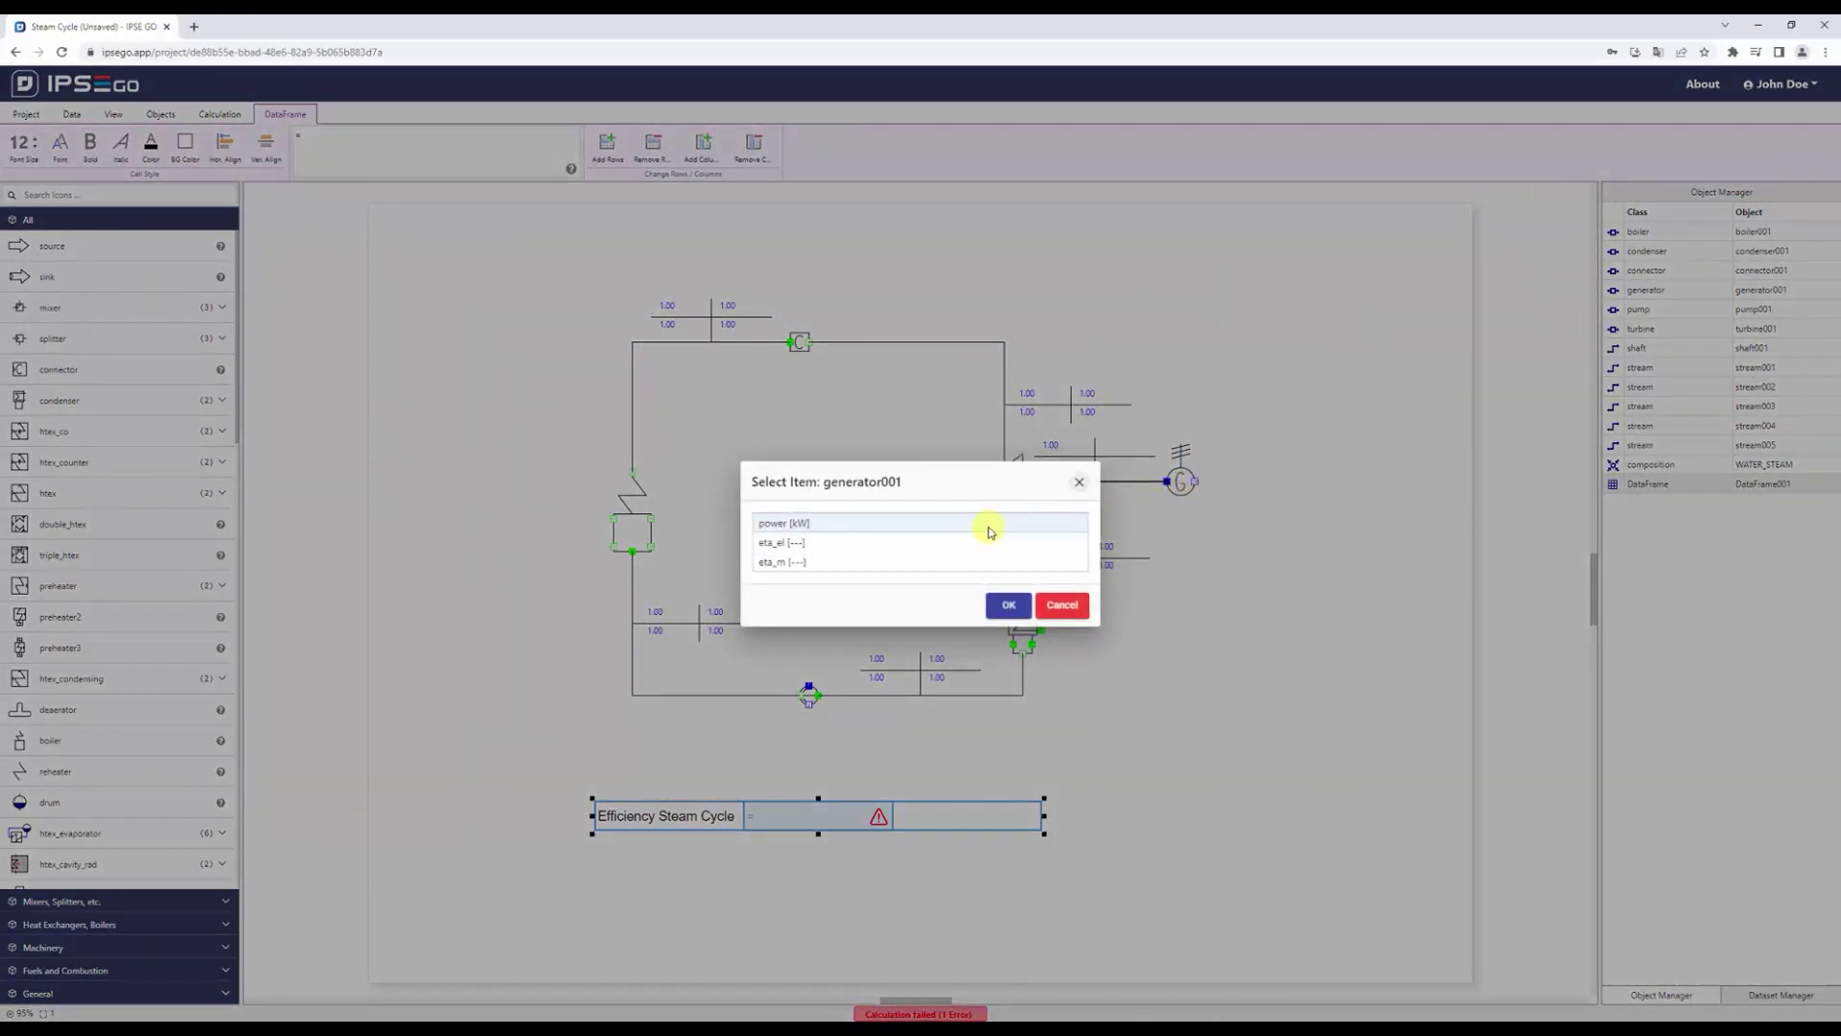
left_click(1005, 606)
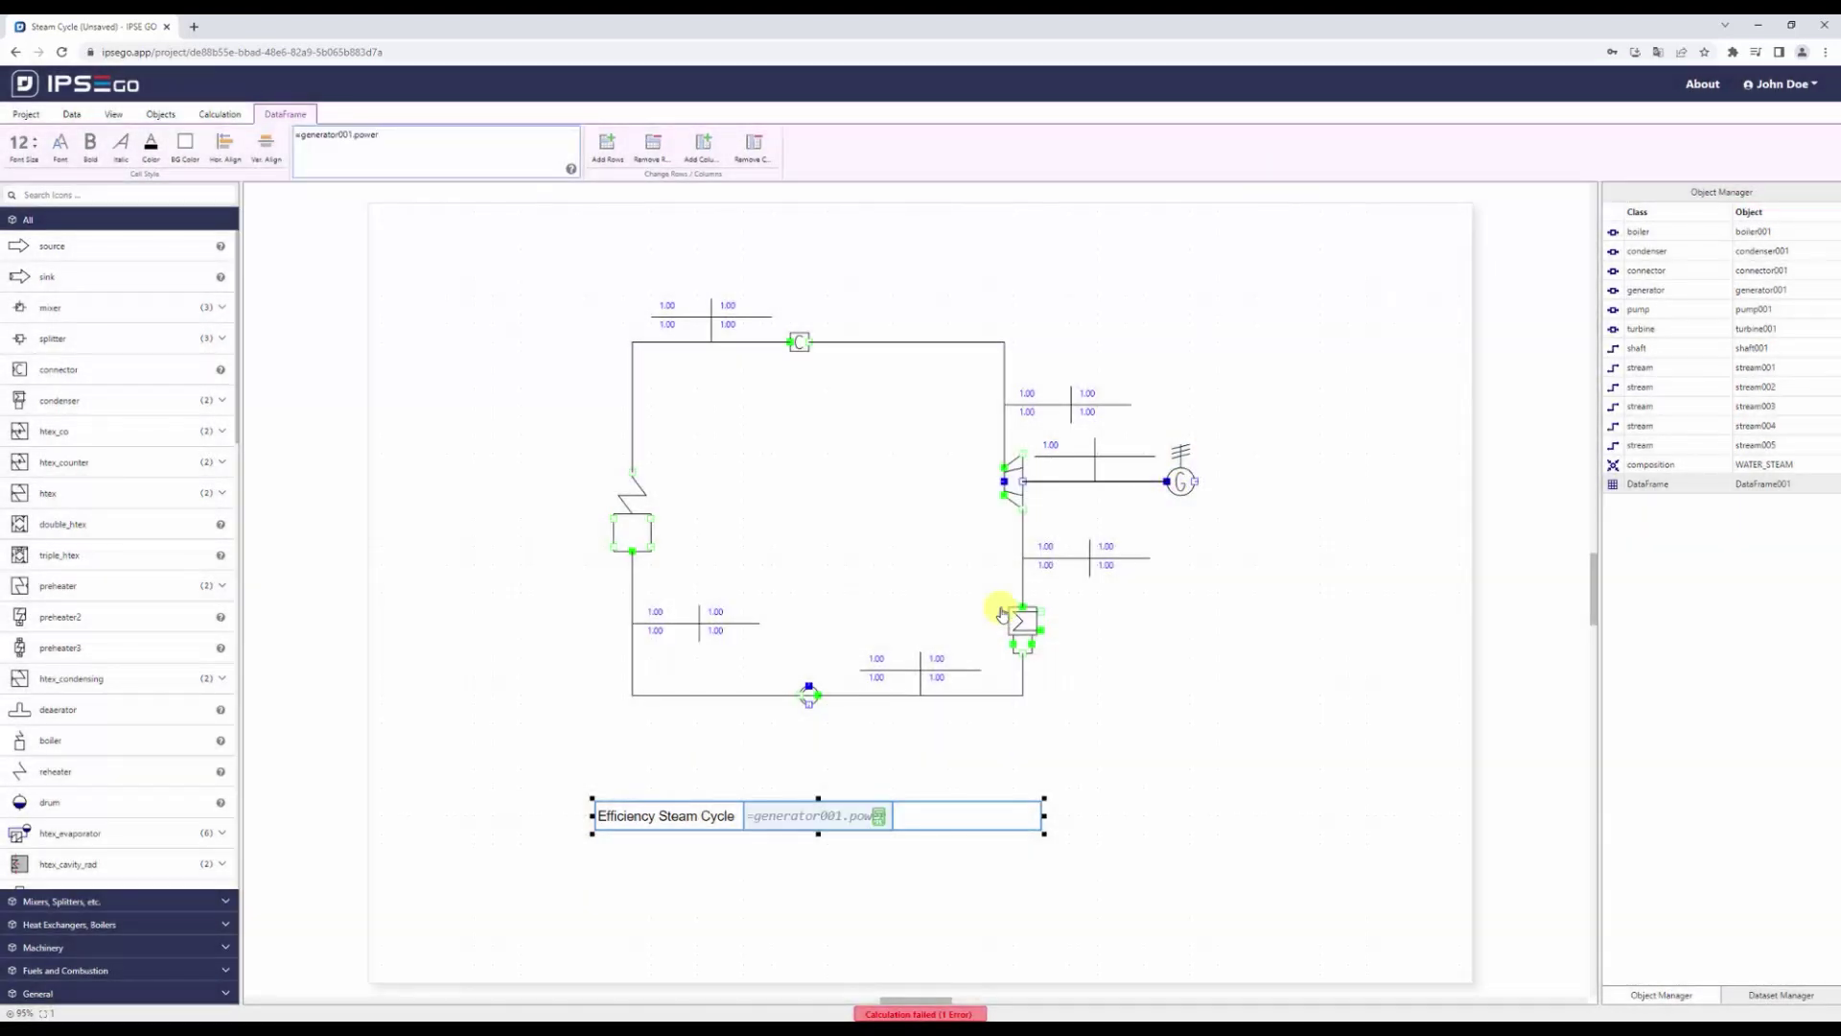
type("/")
left_click(637, 535)
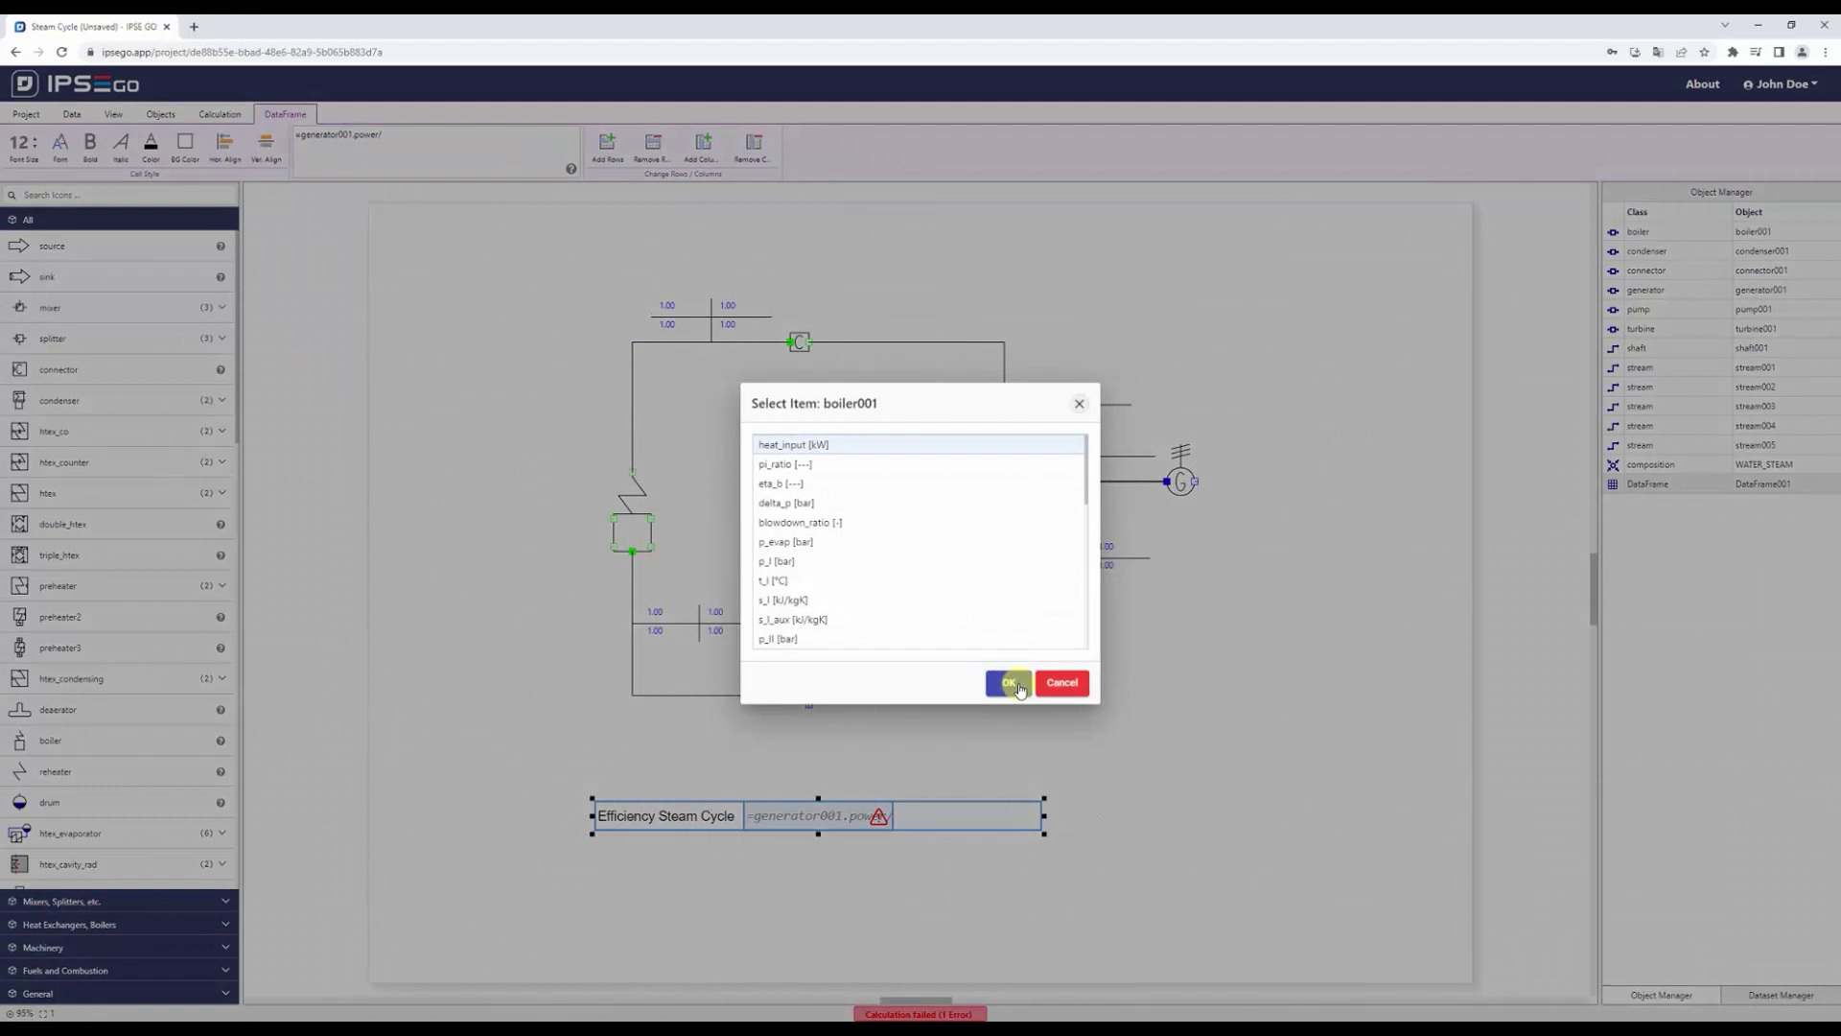
left_click(1009, 681)
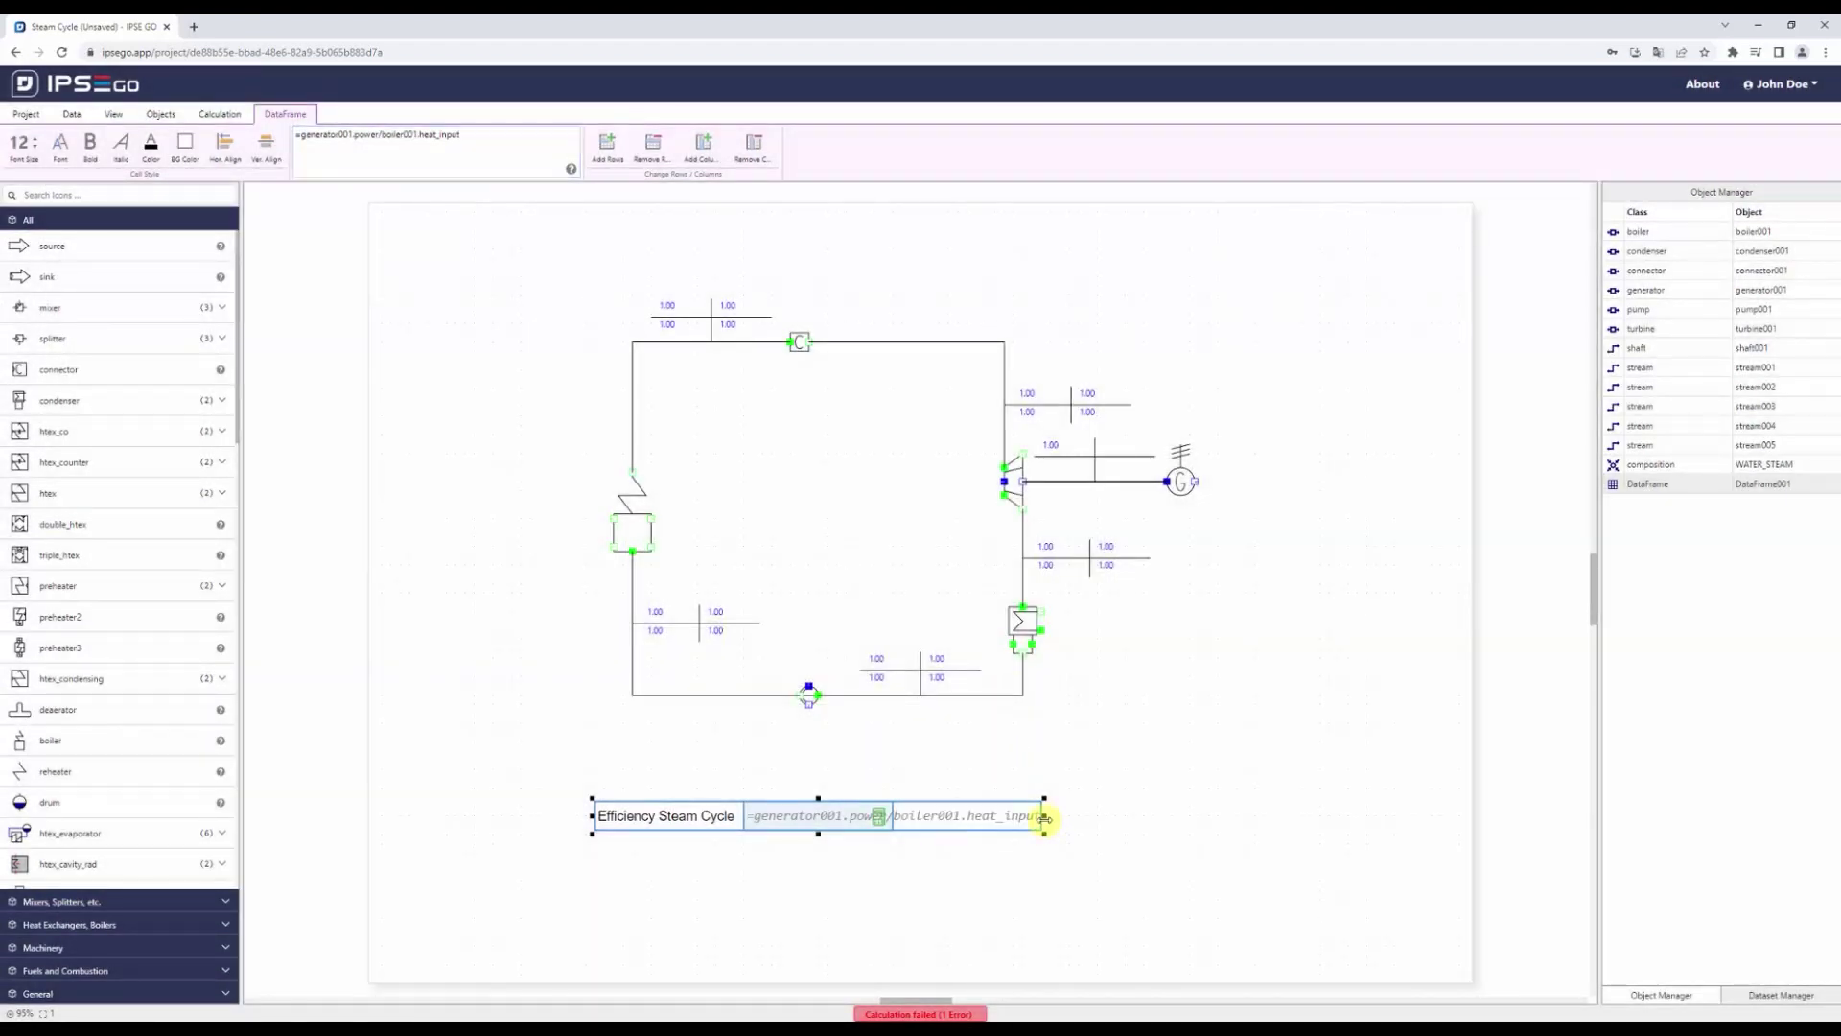
- Put the unit '[ - ]' in the third cell and finish editing the table
left_click(971, 815)
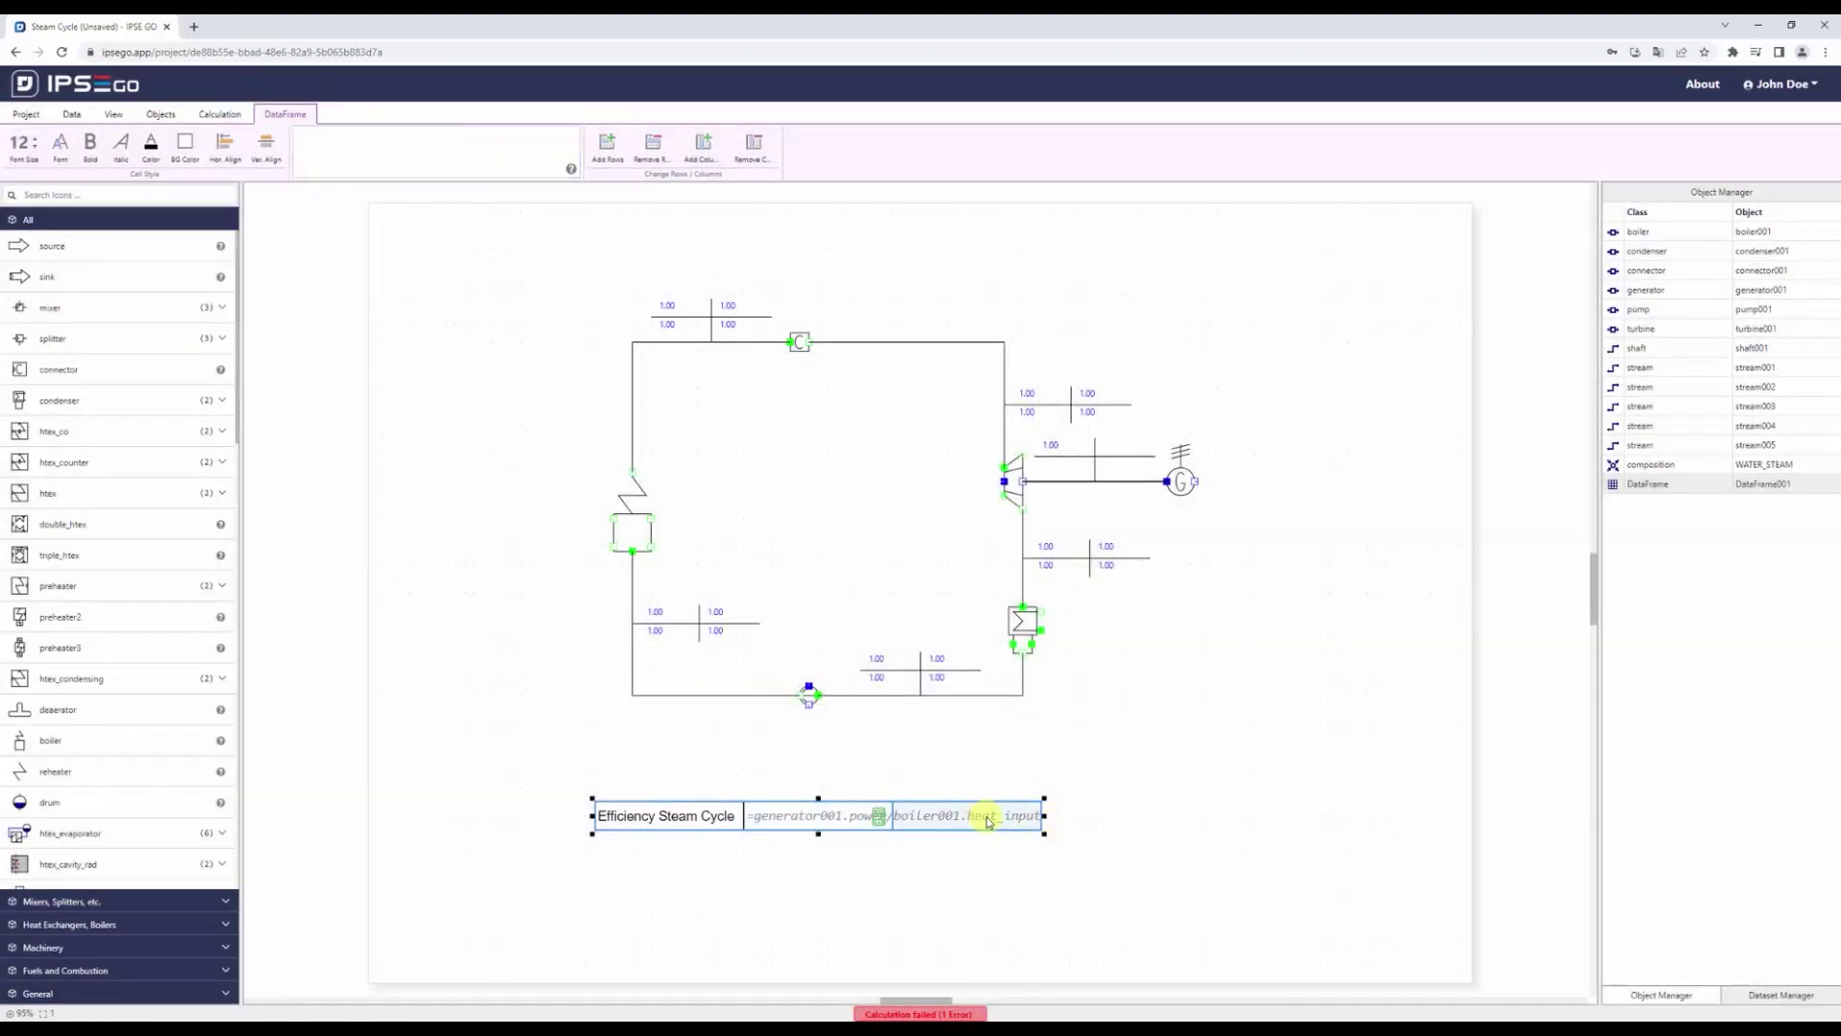
double_click(988, 820)
type("[-]")
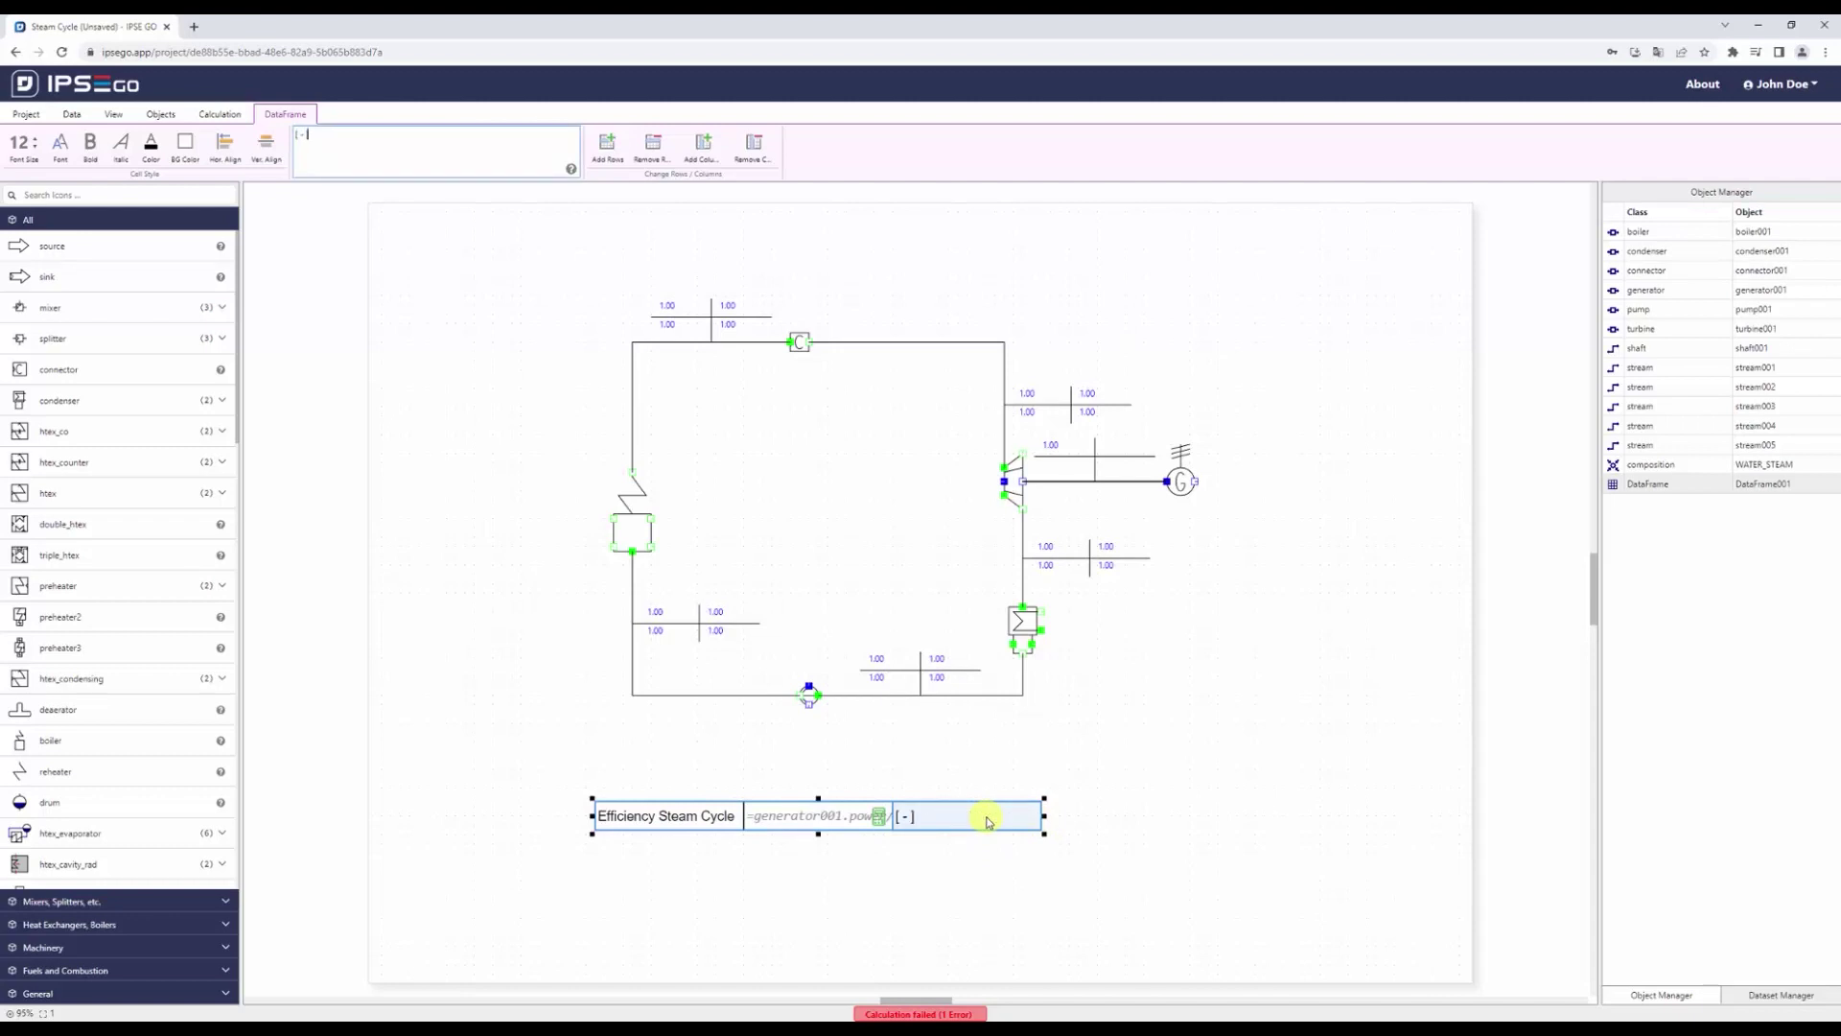
left_click(998, 871)
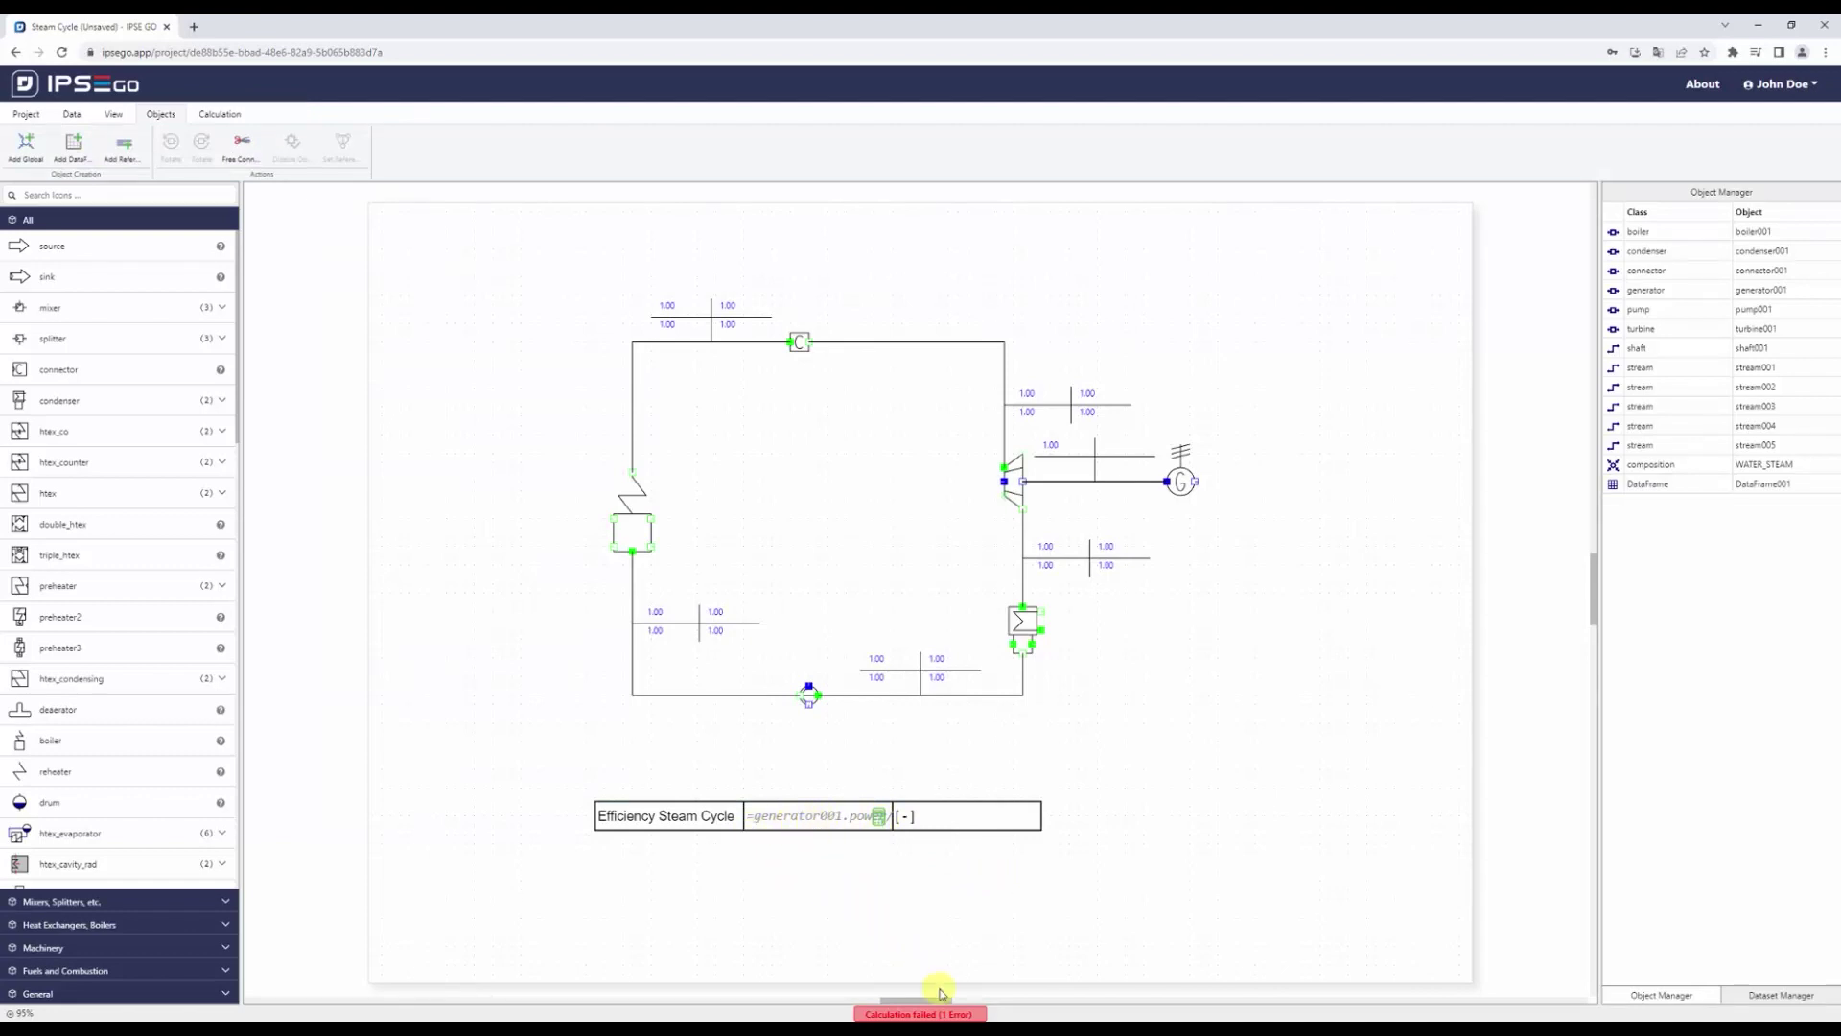
- Calculate the flowsheet with F5, giving a cycle efficiency of 0.2942
key("F5")
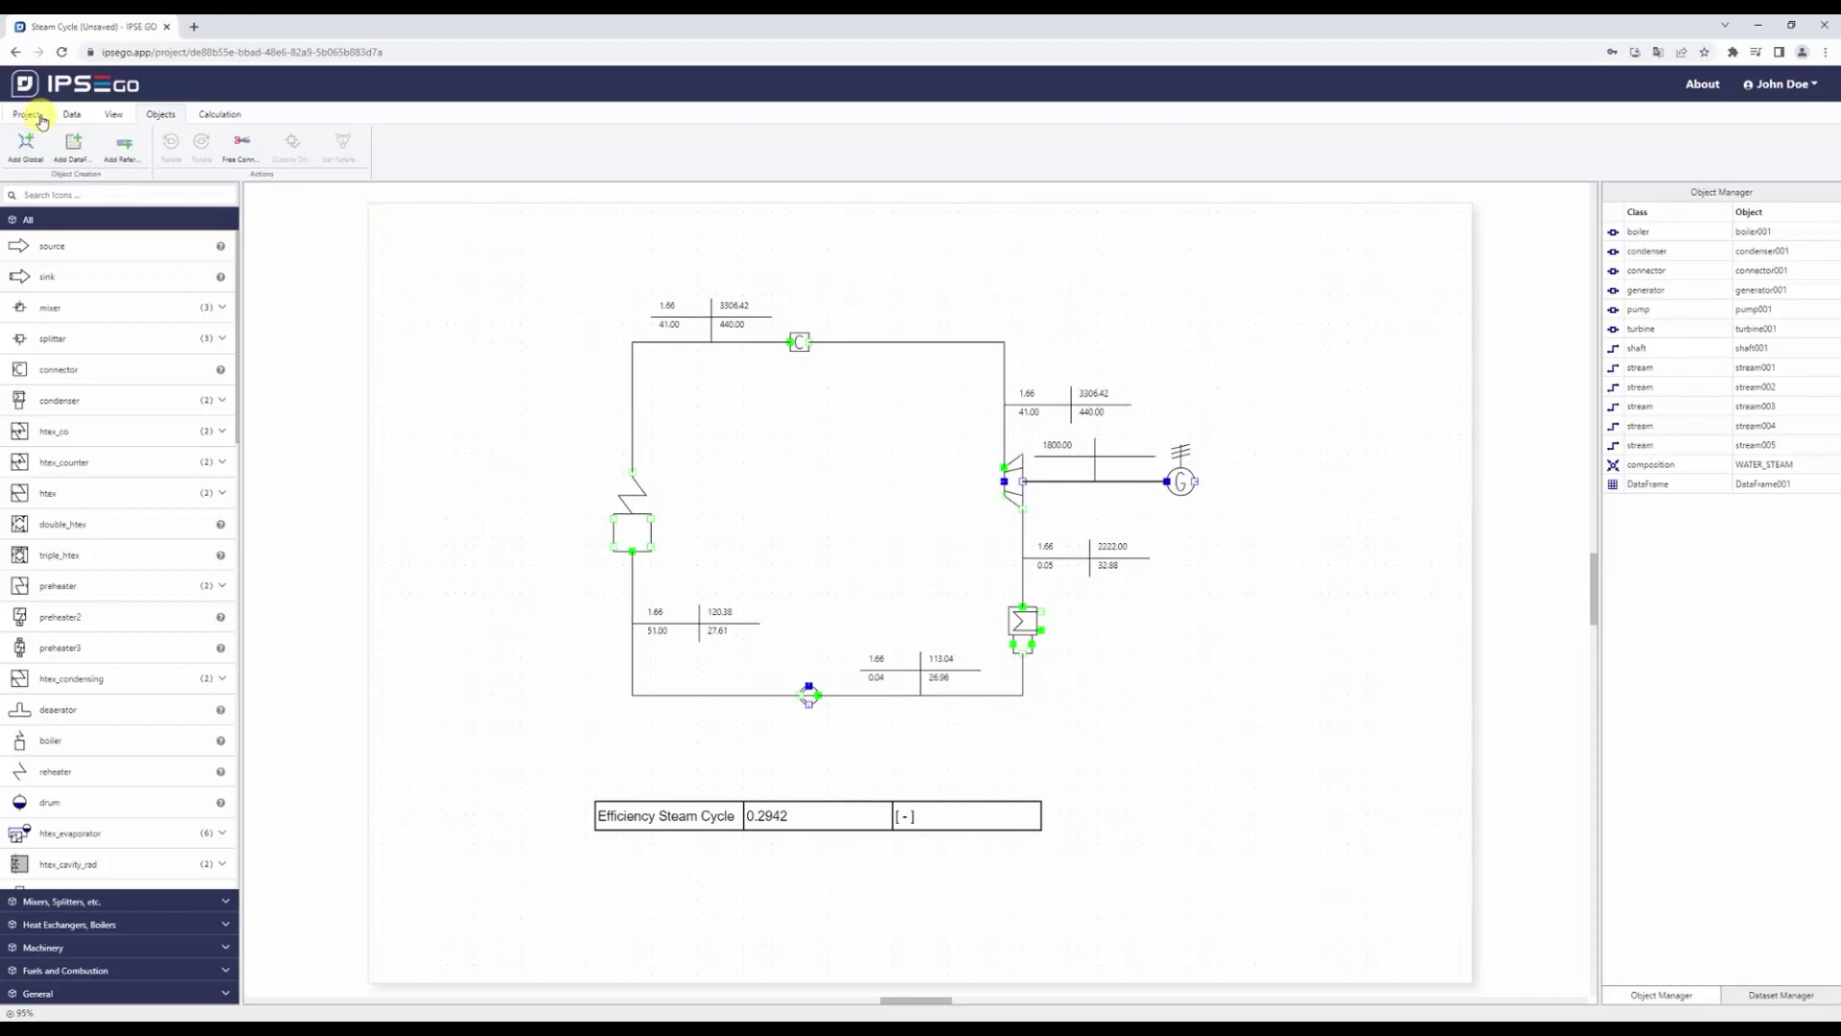
- Save the Steam Cycle project and download it as Steam Cycle.ipsy
left_click(40, 119)
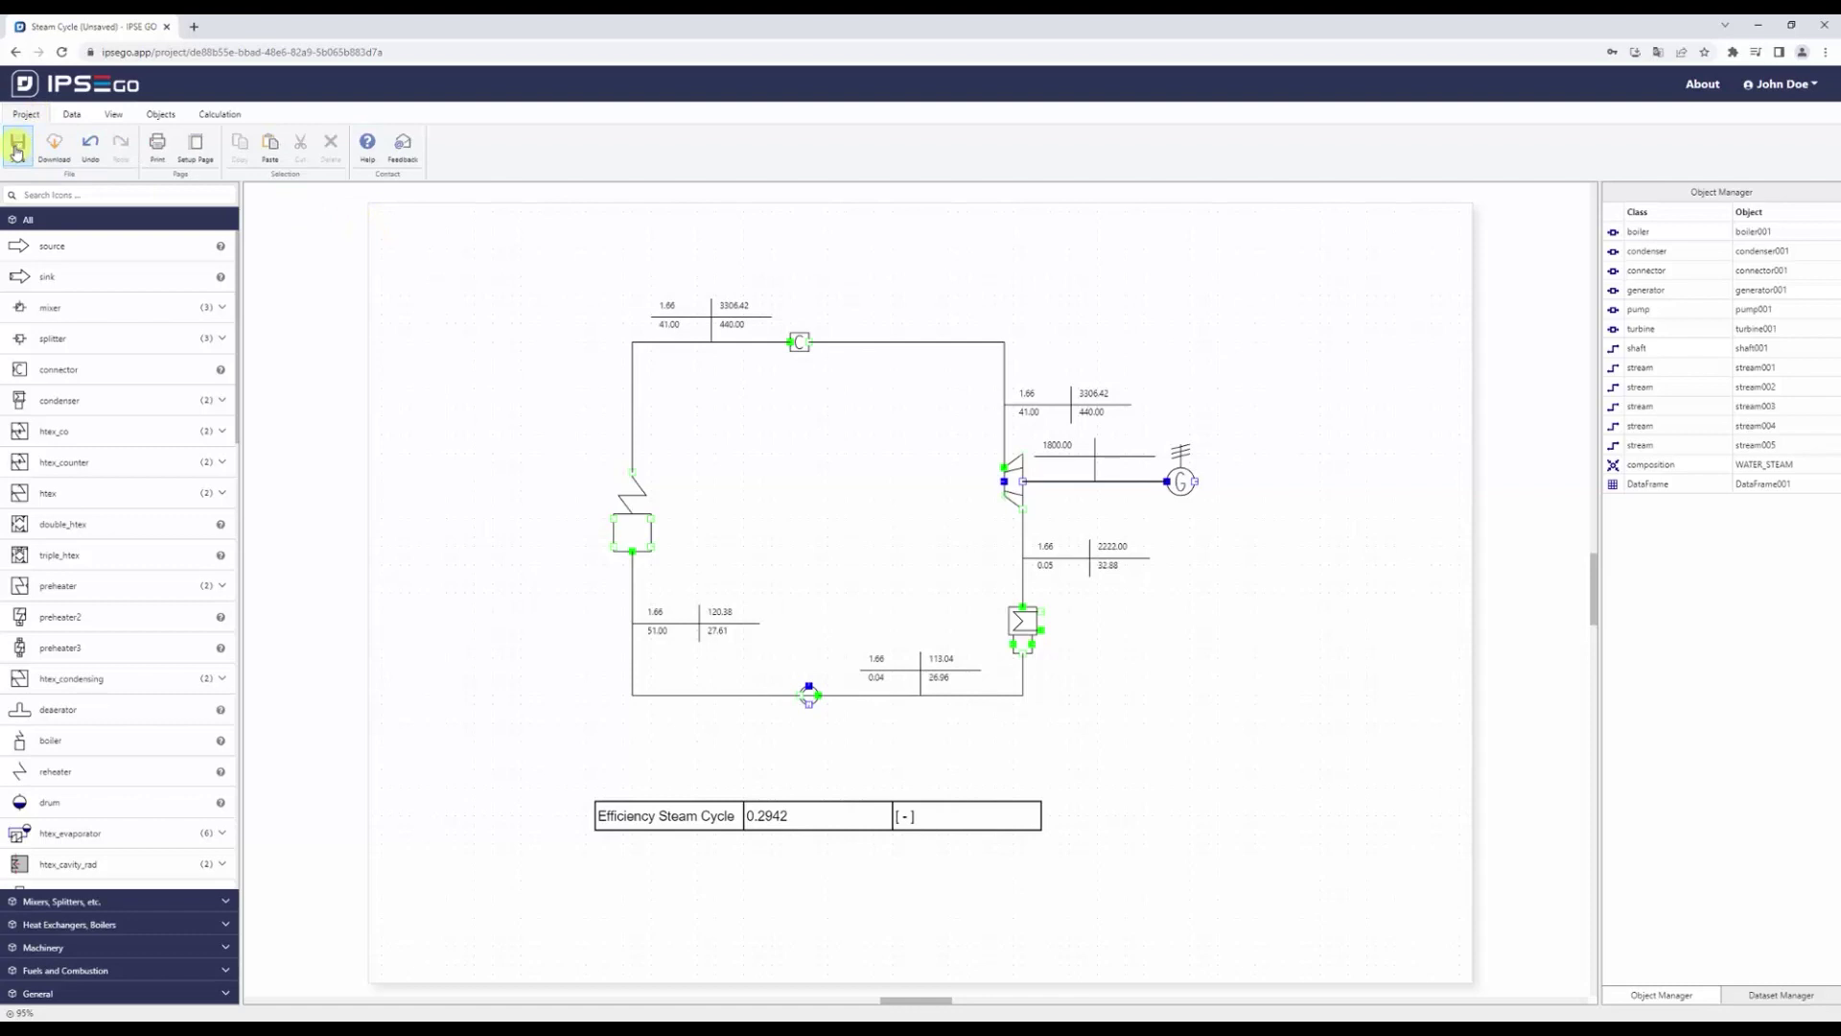
left_click(17, 150)
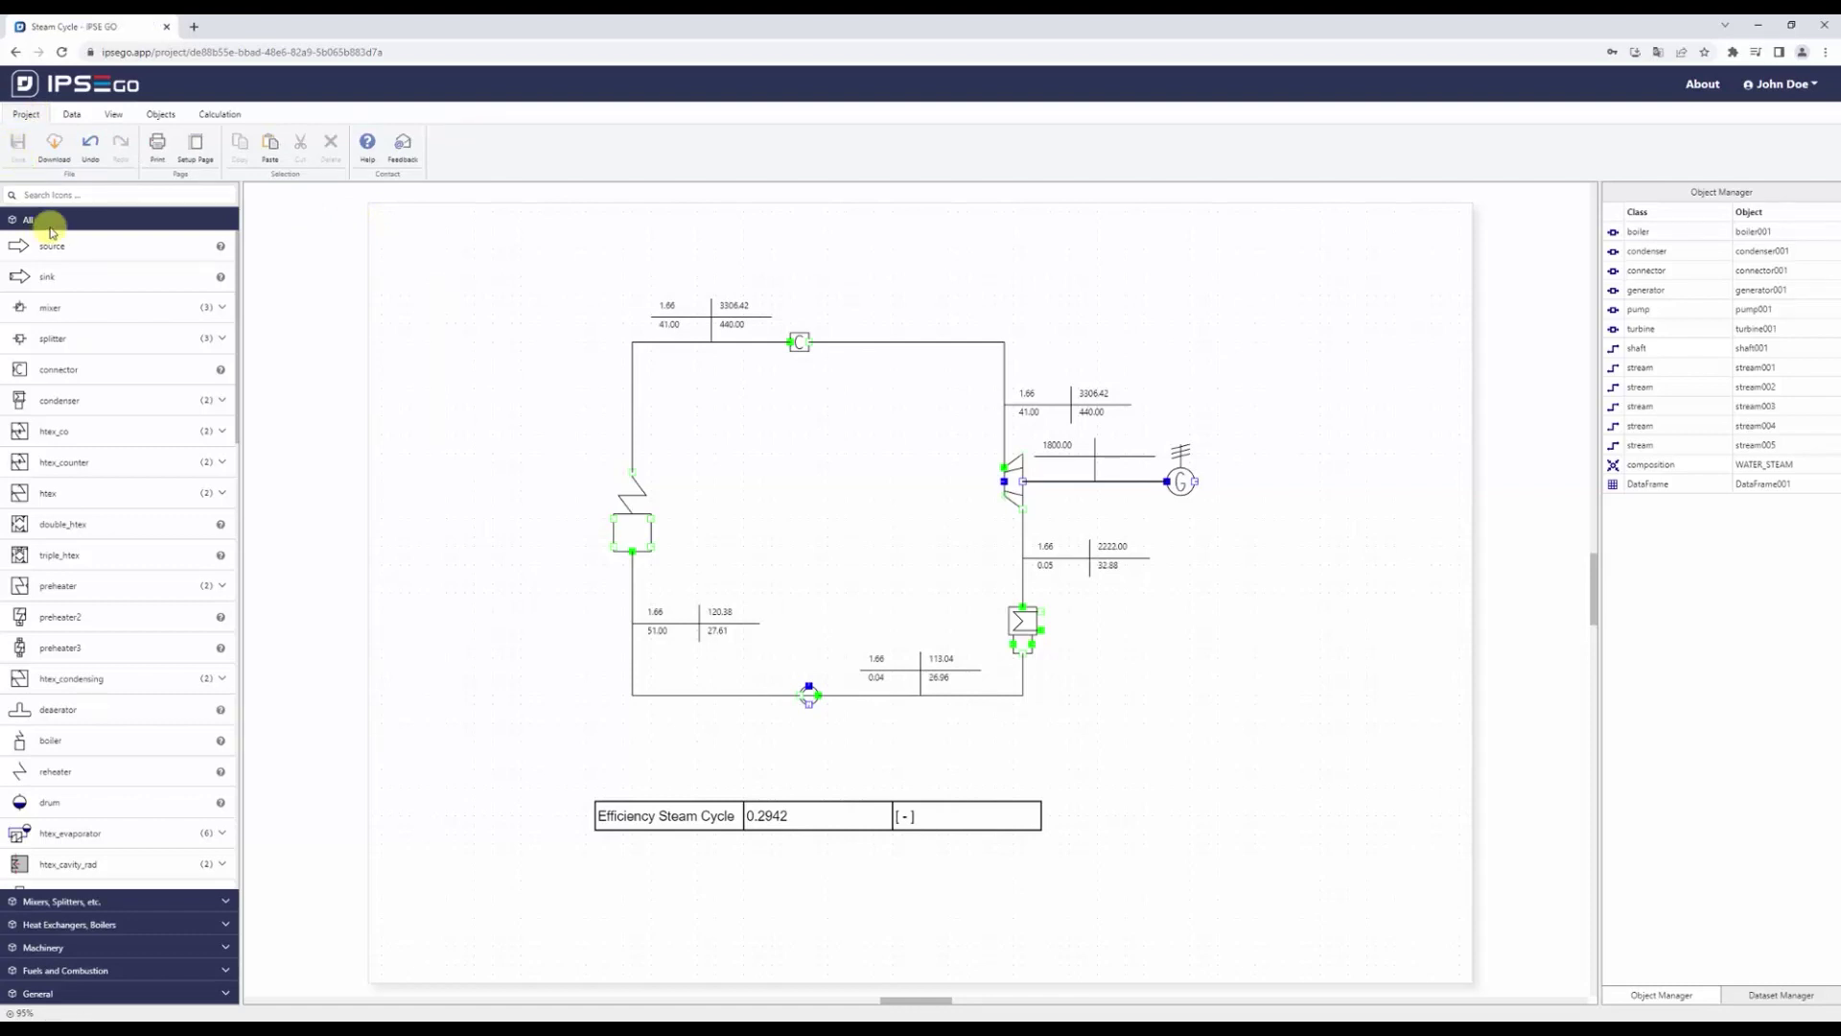
left_click(53, 145)
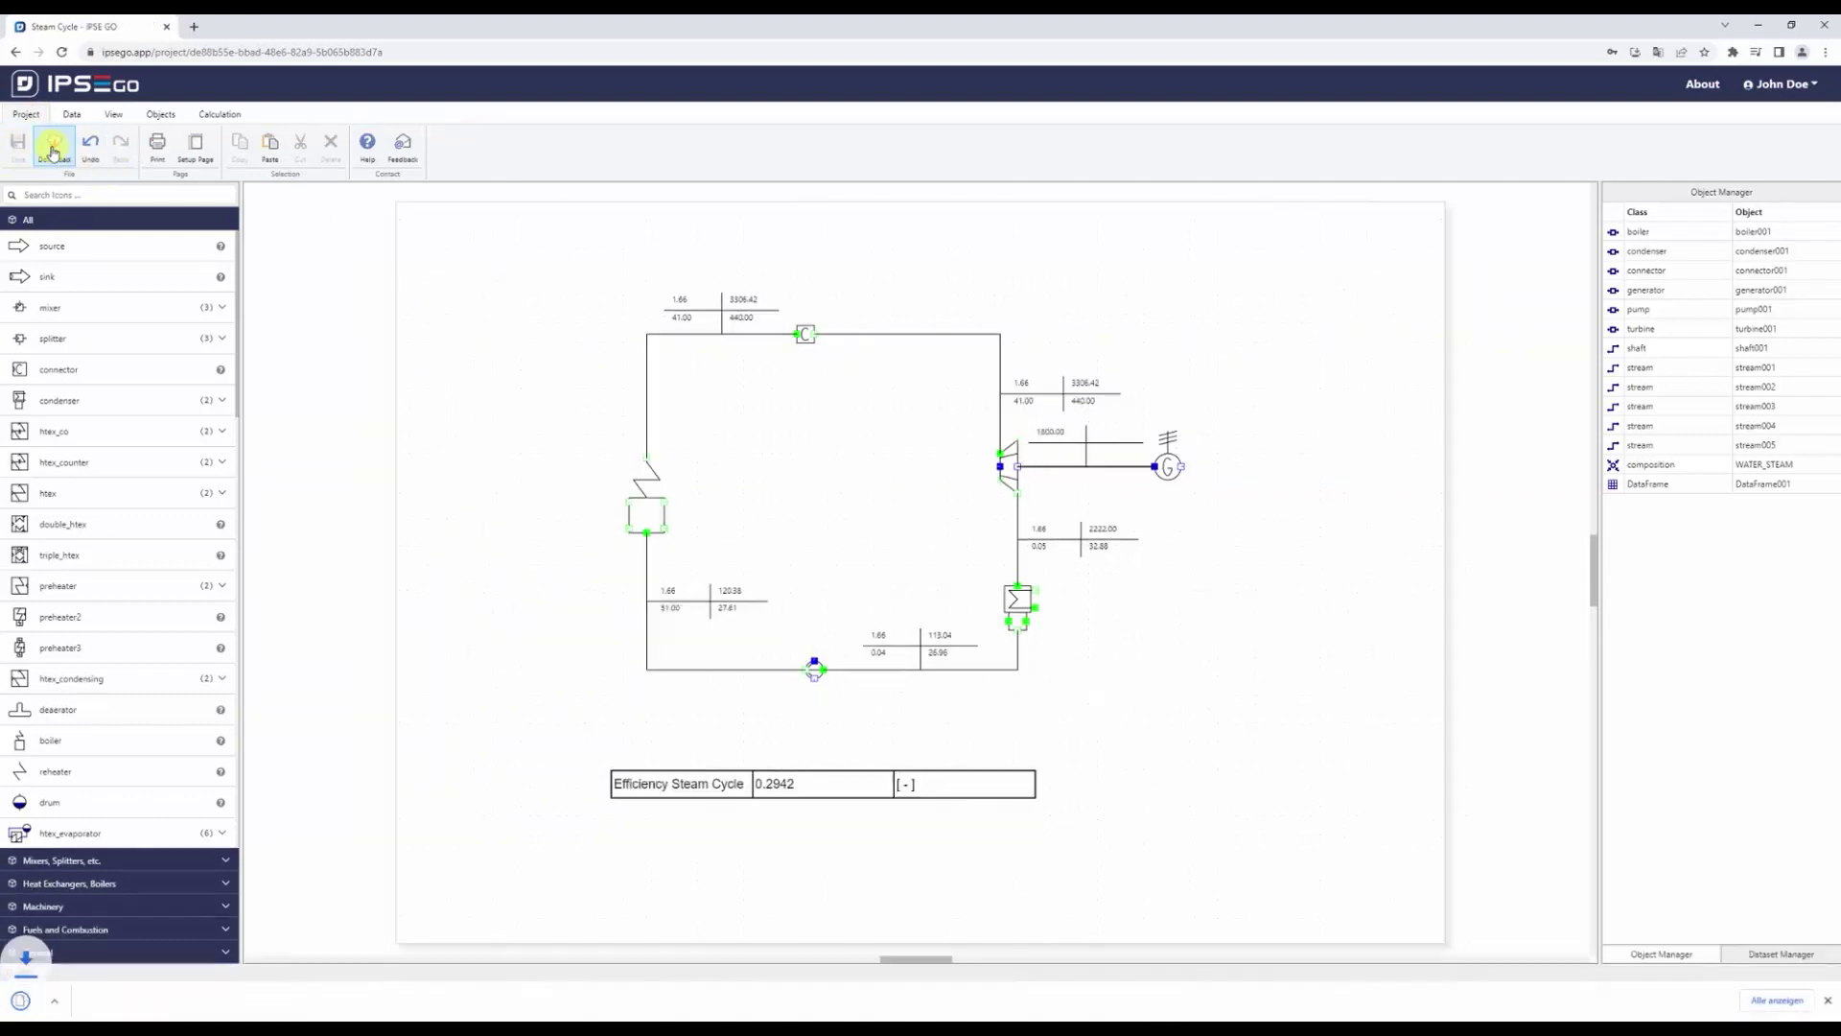